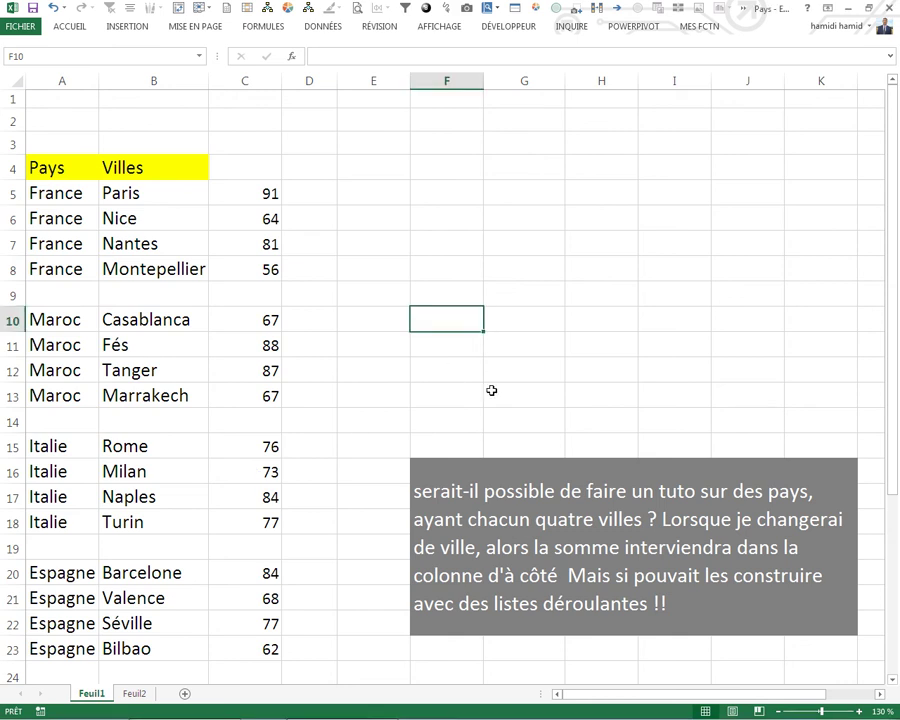
- Review the country/city table, noting Paris's value 91 and the other city values
click(491, 390)
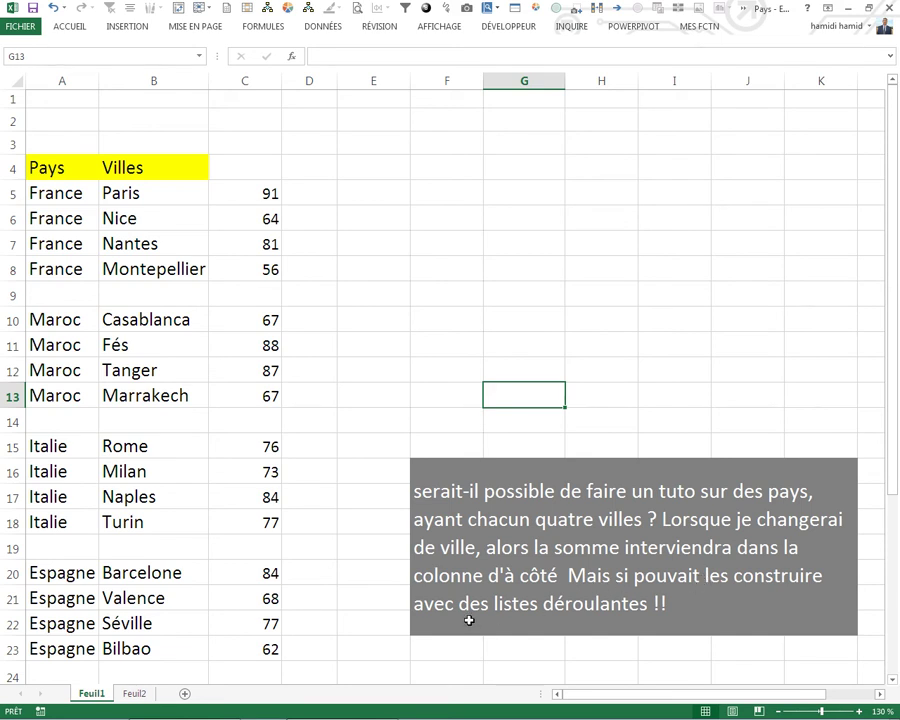
click(459, 354)
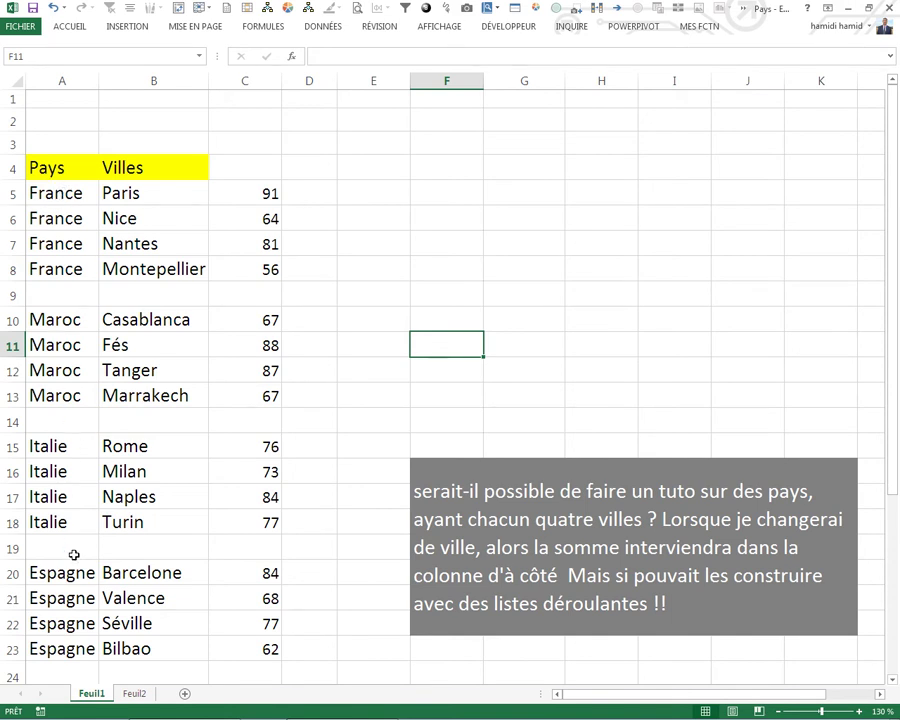
click(136, 195)
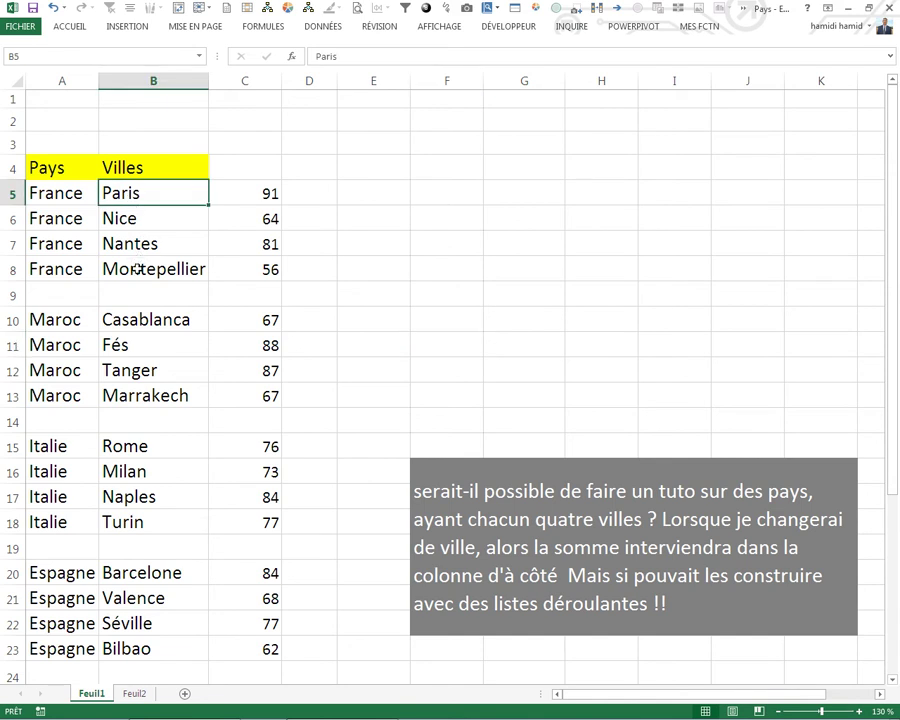
click(237, 197)
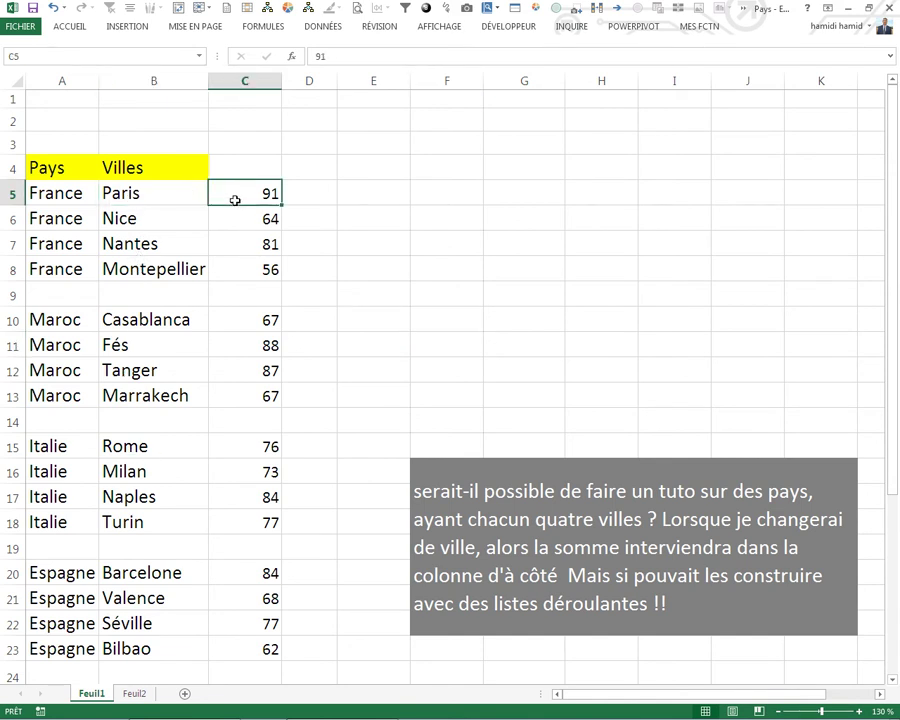
click(224, 254)
click(250, 570)
click(400, 294)
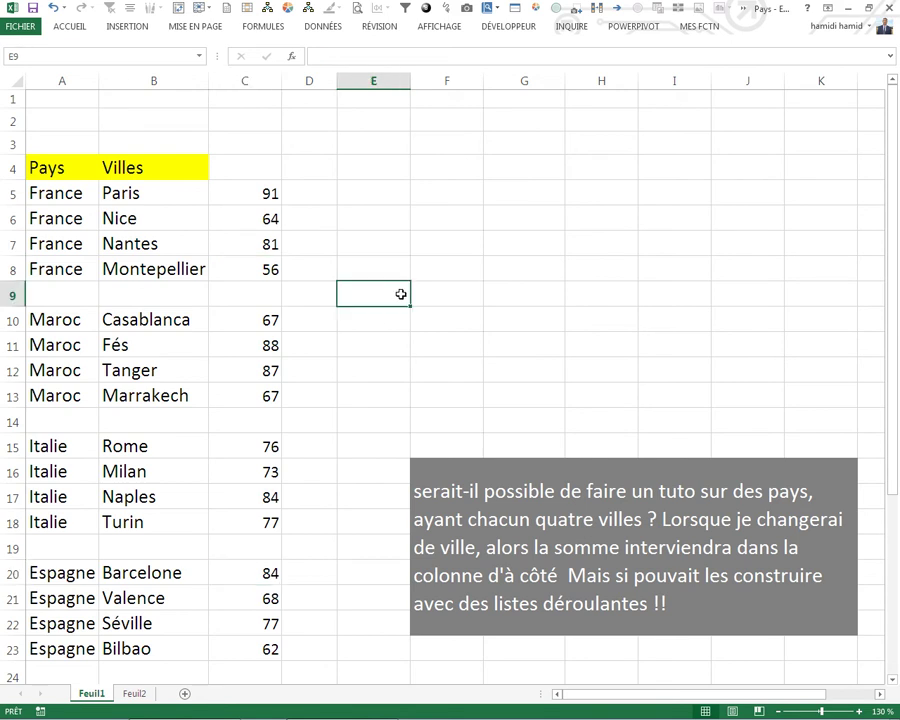
click(468, 149)
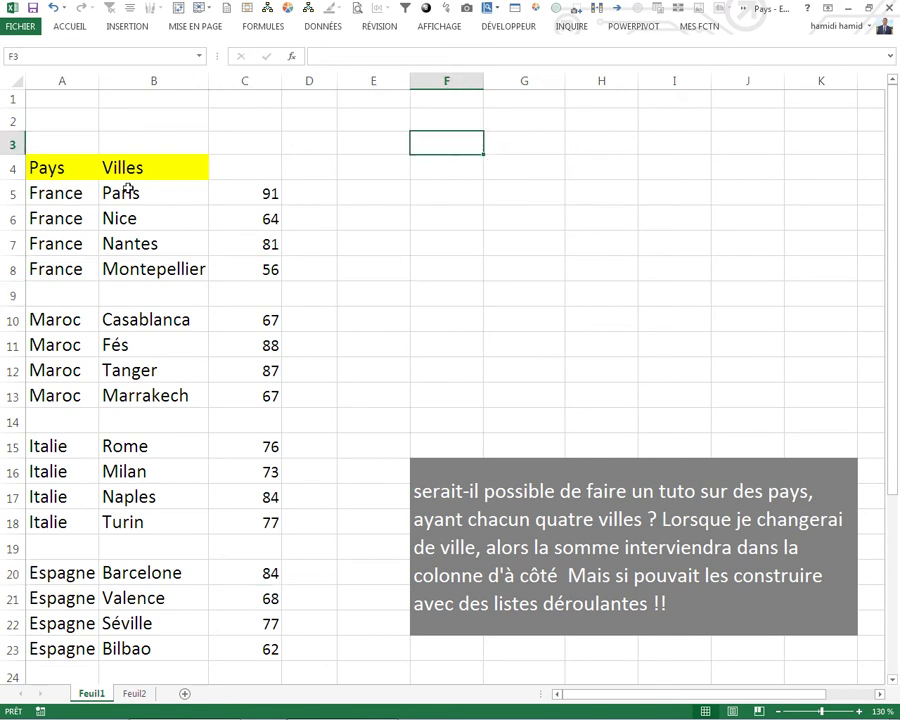
- Copy France from A5 into F3 and Maroc from A10 into G3
click(70, 194)
key(ctrl+c)
click(464, 150)
key(ctrl+v)
click(70, 316)
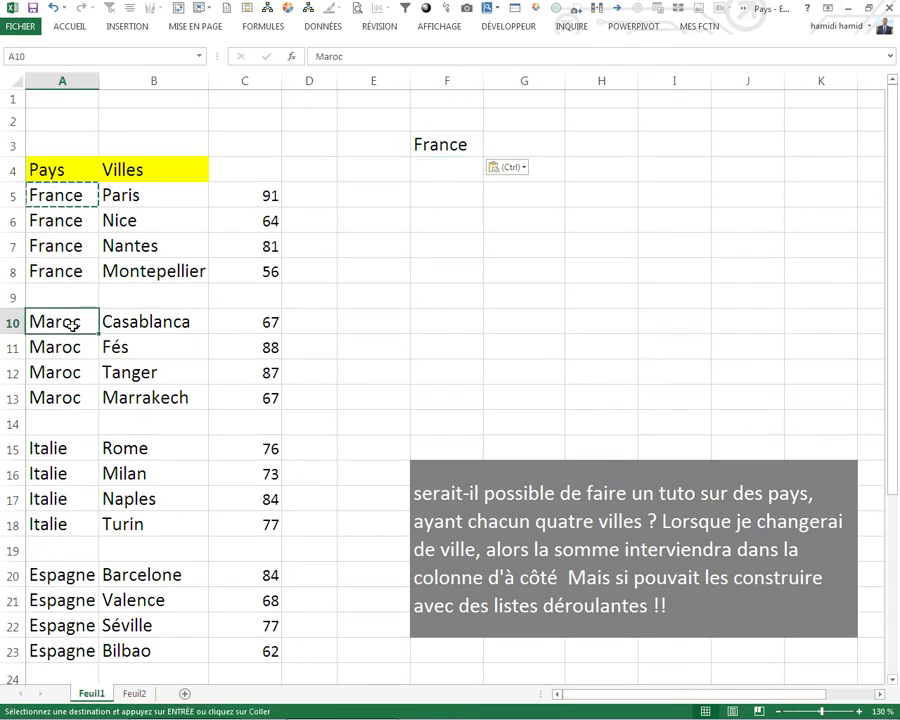
key(ctrl+c)
click(520, 147)
key(ctrl+v)
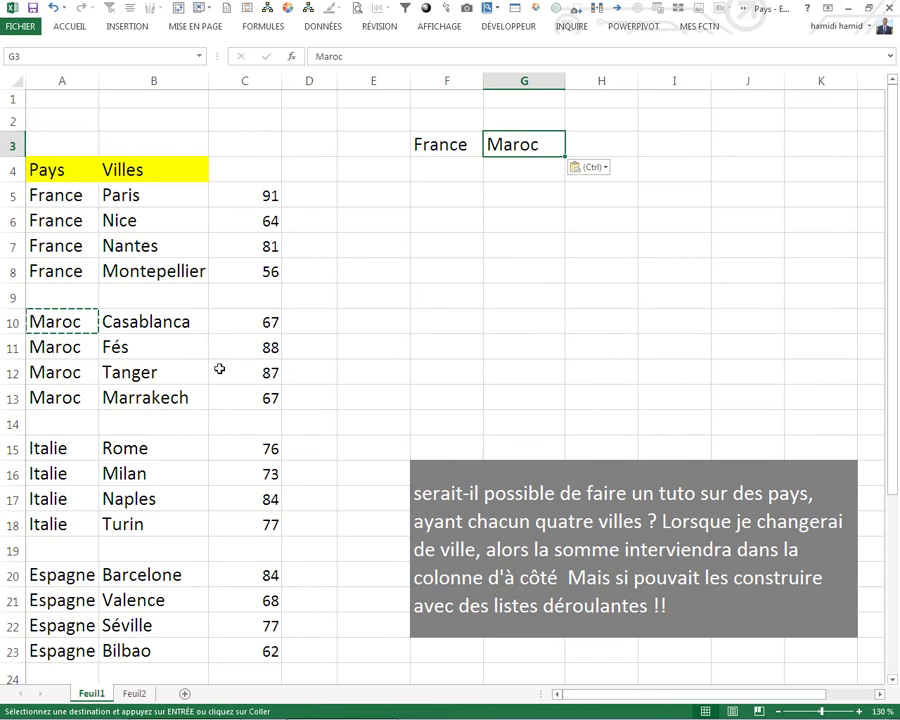
- Copy Italie from A15 into H3 and Espagne from A20 into I3
click(86, 446)
key(ctrl+c)
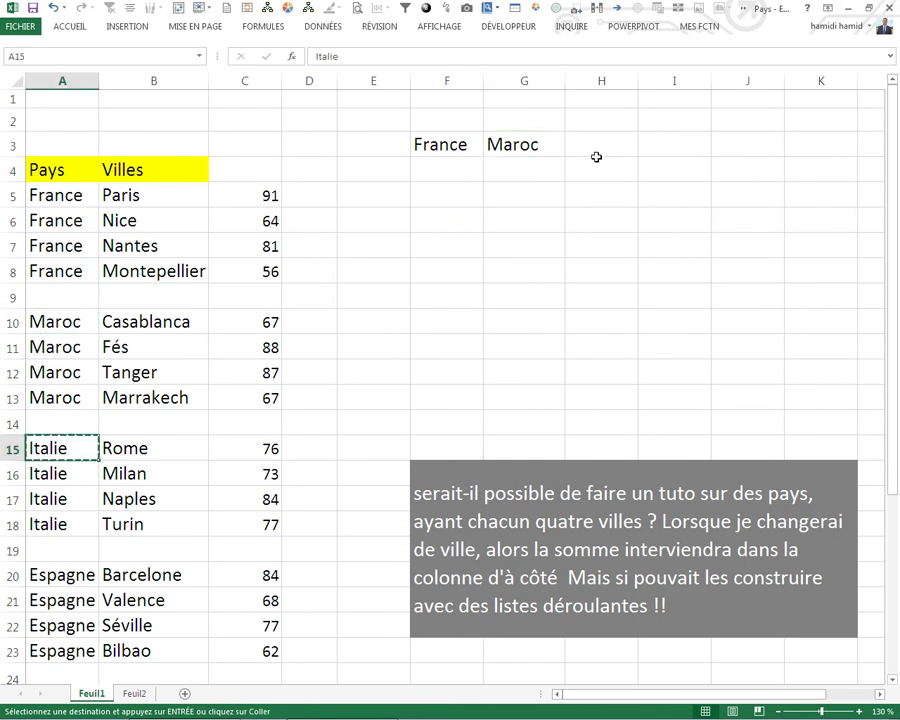
click(596, 160)
click(592, 144)
key(ctrl+v)
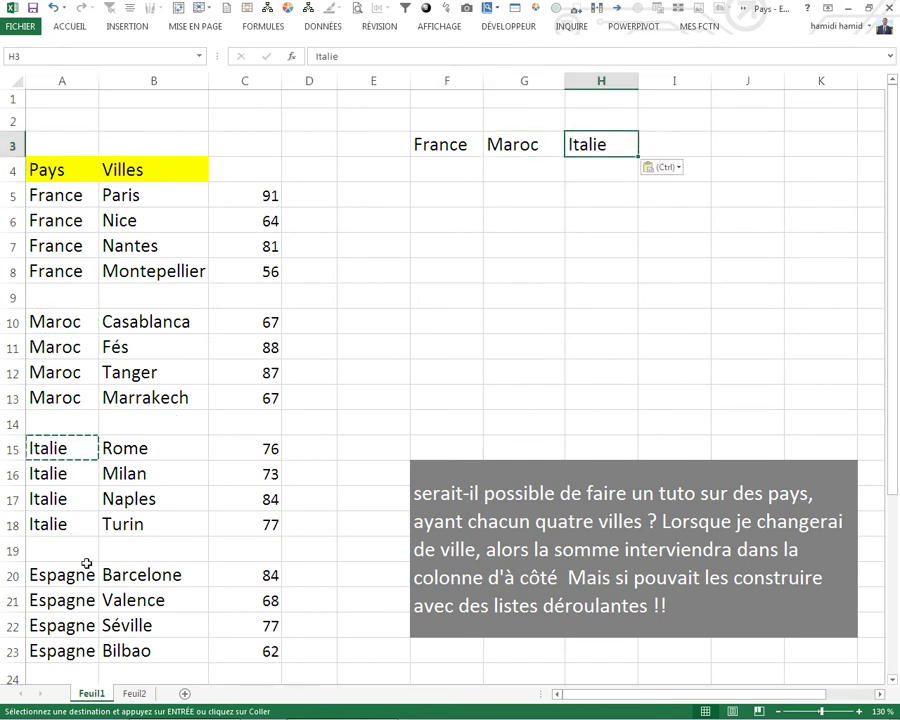
click(70, 572)
key(ctrl+c)
click(678, 144)
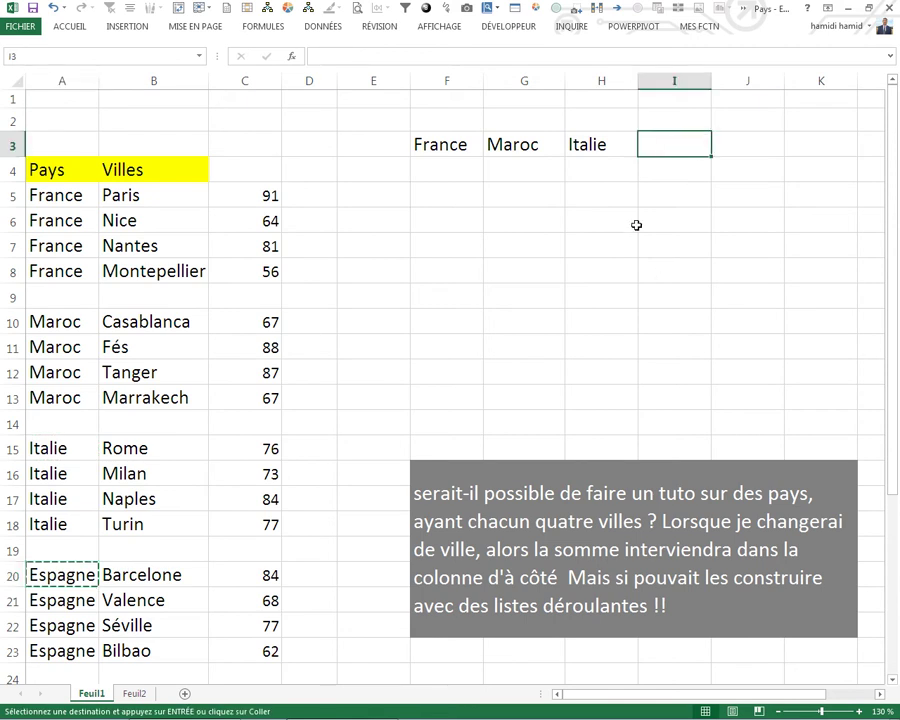
key(ctrl+v)
click(602, 226)
click(462, 177)
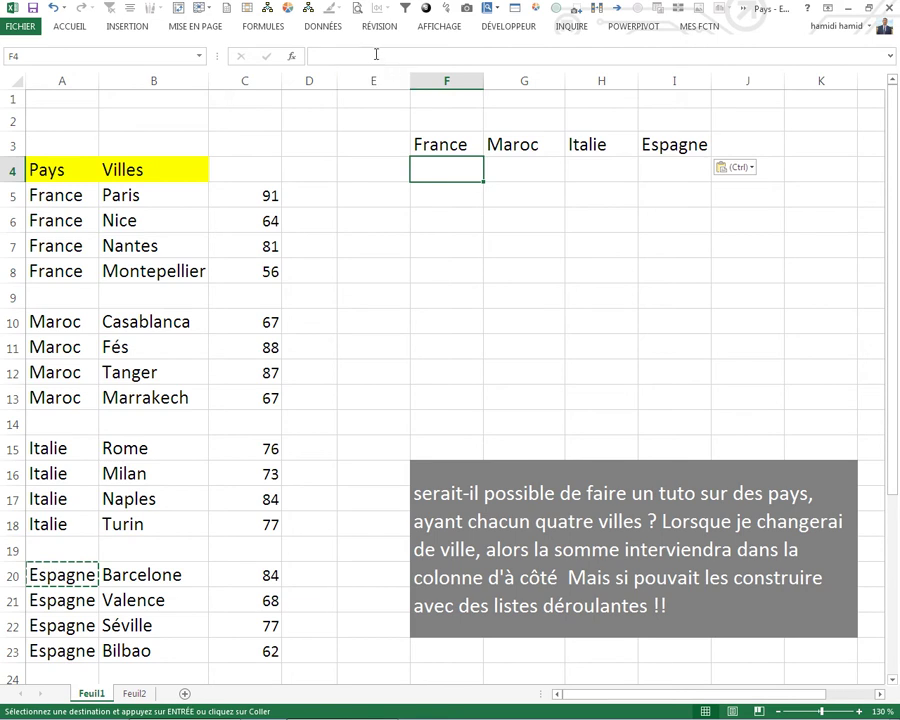
- Give F4 a list validation from =$B$5:$B$8 (Paris, Nice, Nantes, Montepellier) and fill it to I4
click(323, 28)
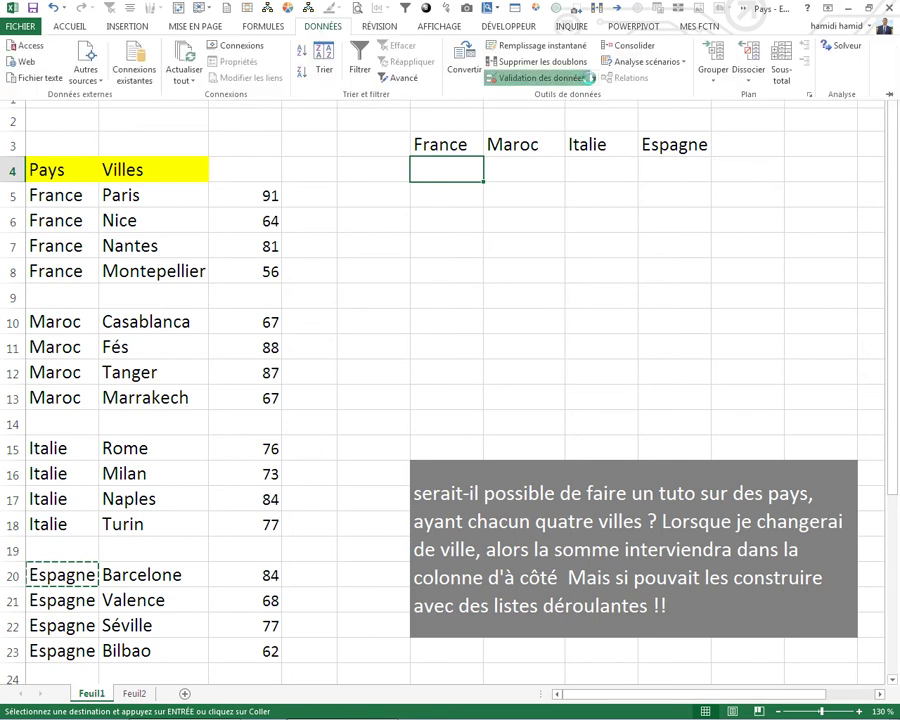
click(537, 77)
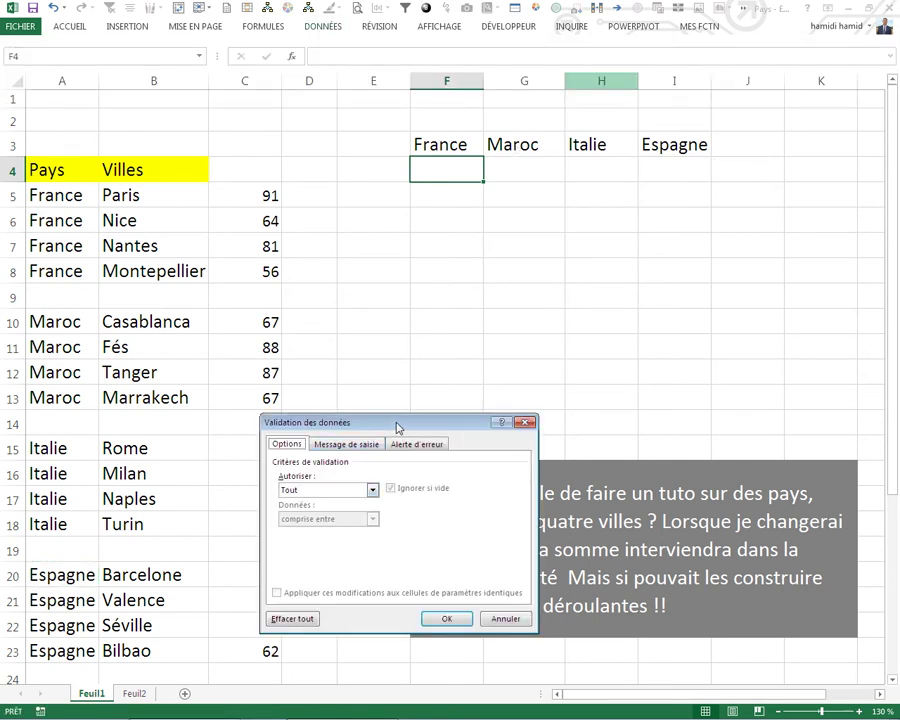
drag(394, 424, 474, 316)
click(450, 383)
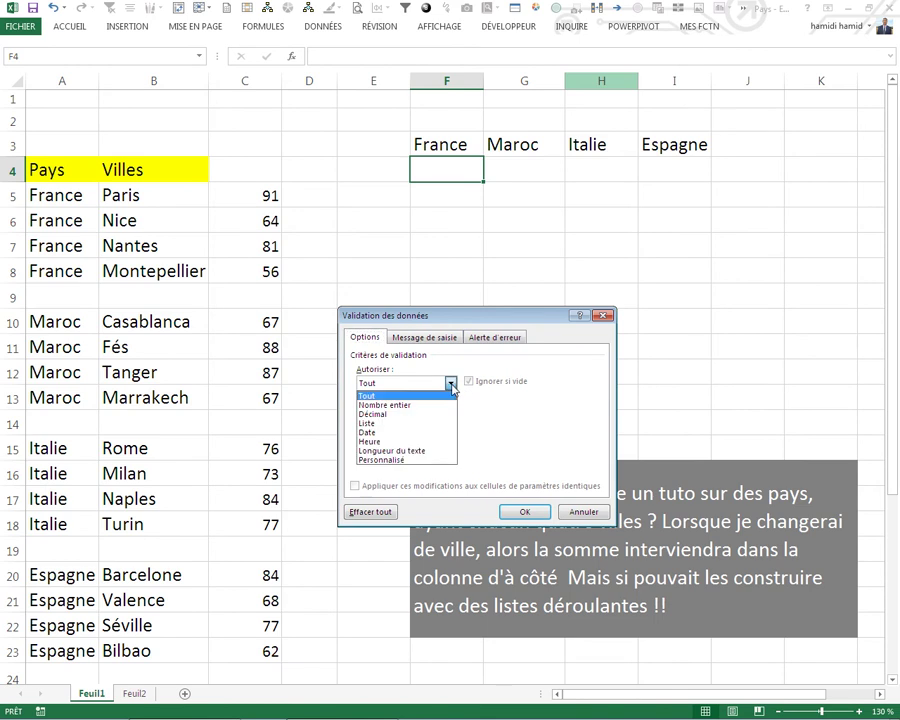
click(368, 423)
click(378, 442)
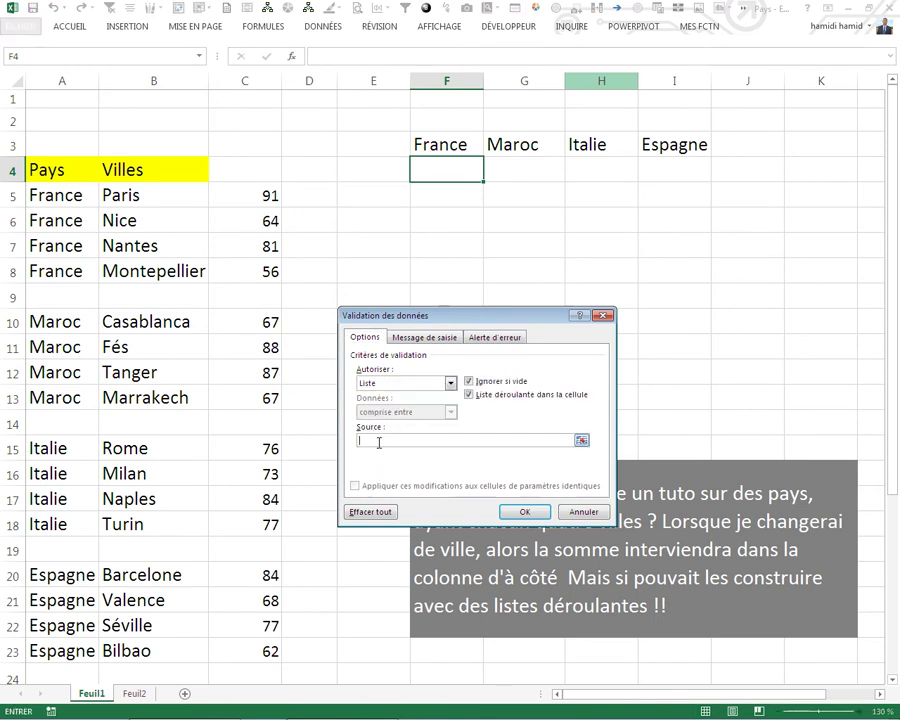
text(=)
drag(182, 194, 150, 262)
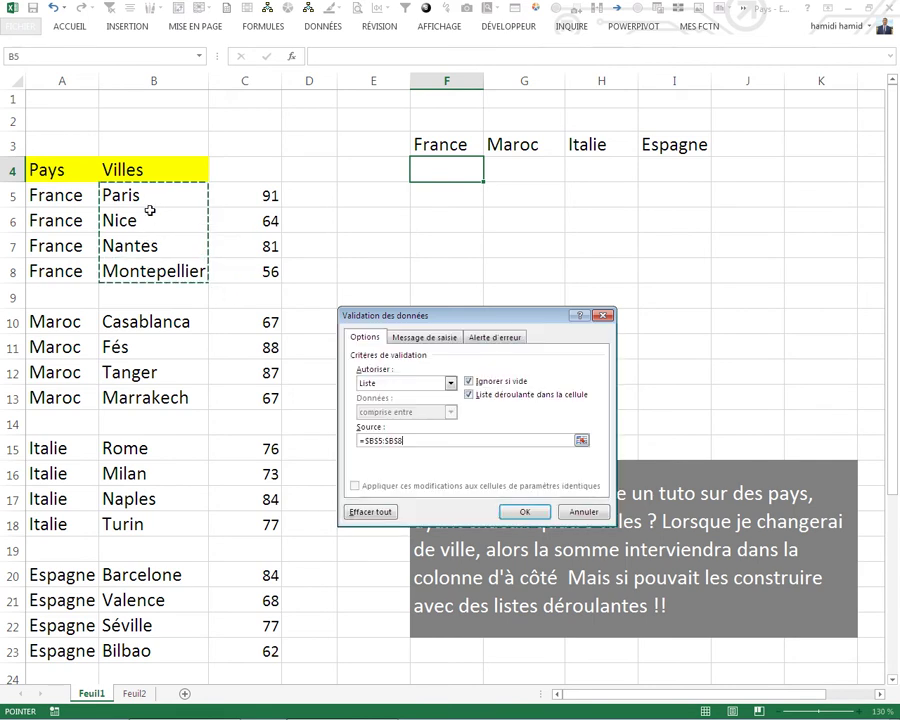
key(Return)
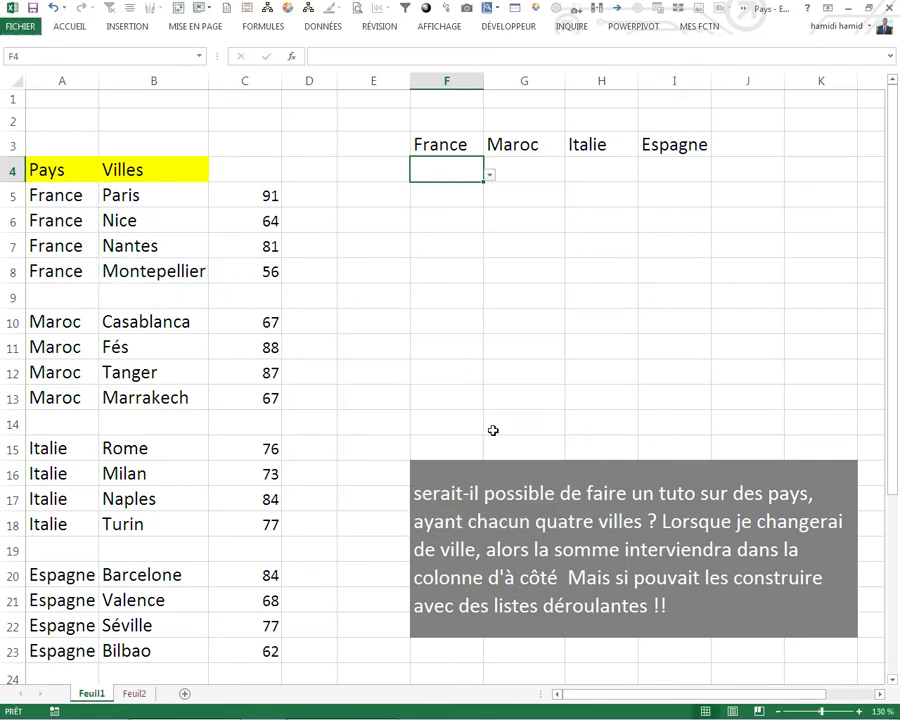
click(490, 175)
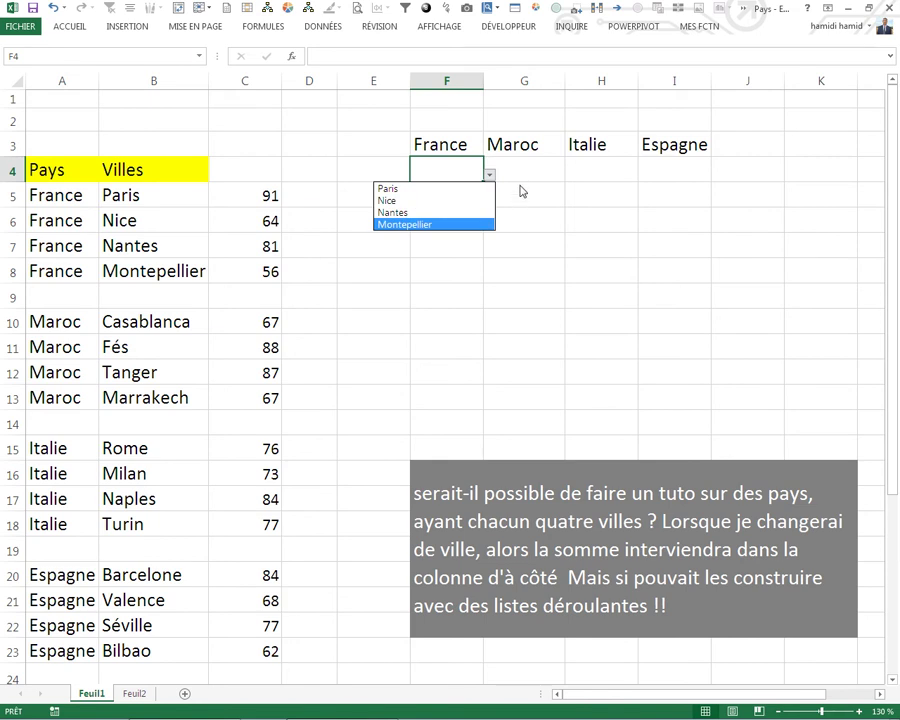
click(492, 177)
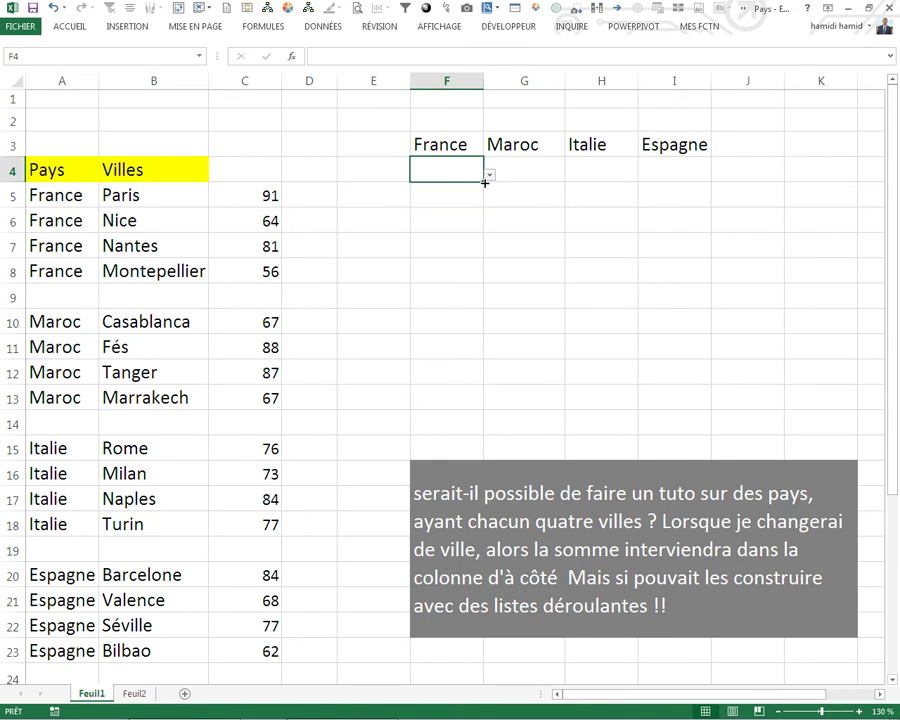
drag(484, 182, 686, 184)
- Change G4's drop-down source to the Moroccan cities in B10:B13
click(542, 168)
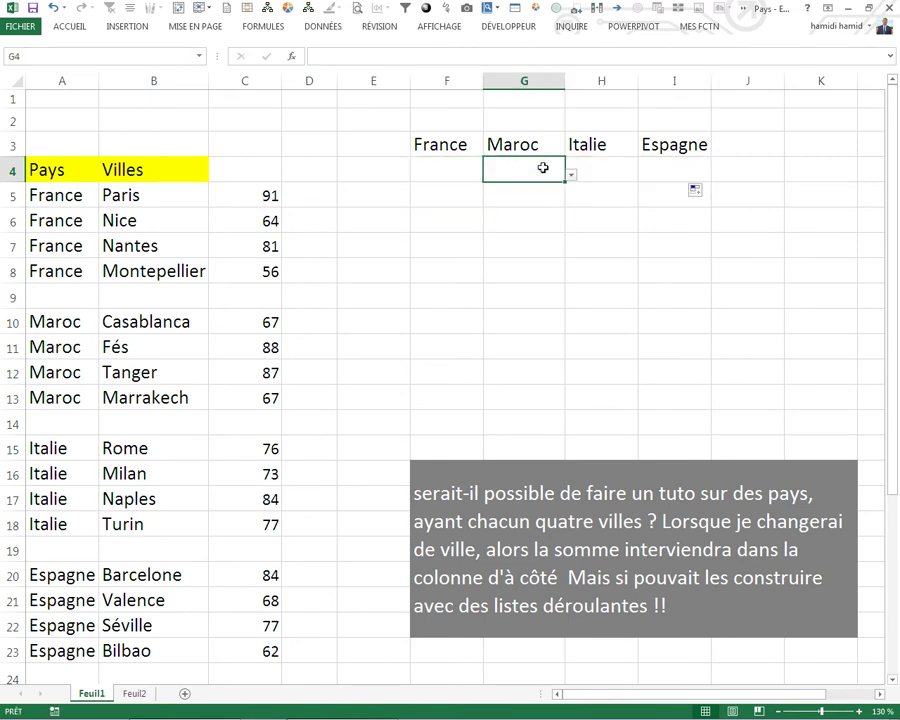
click(320, 30)
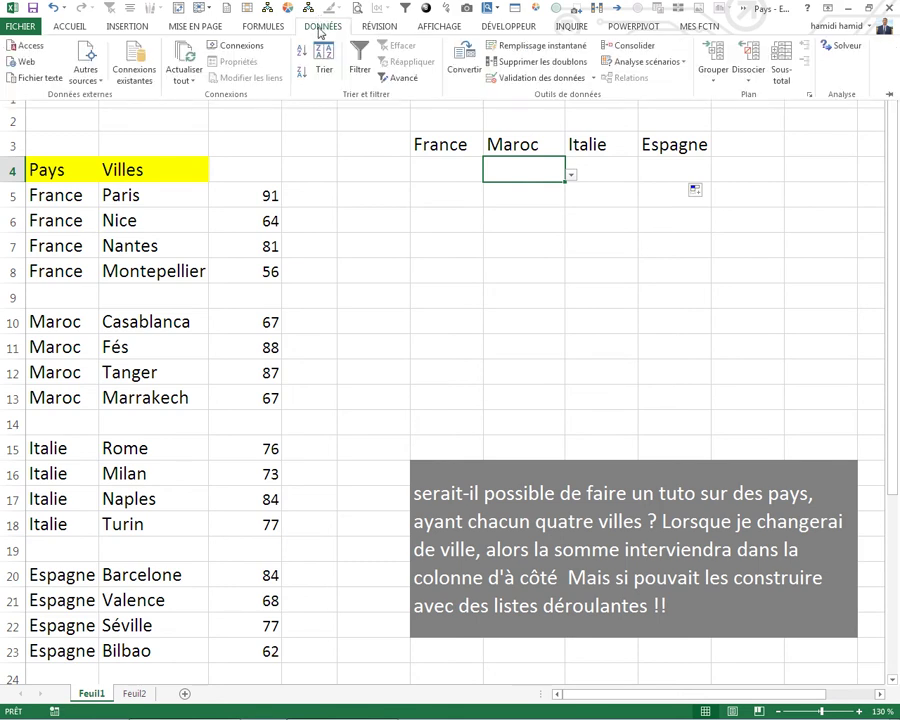
click(538, 78)
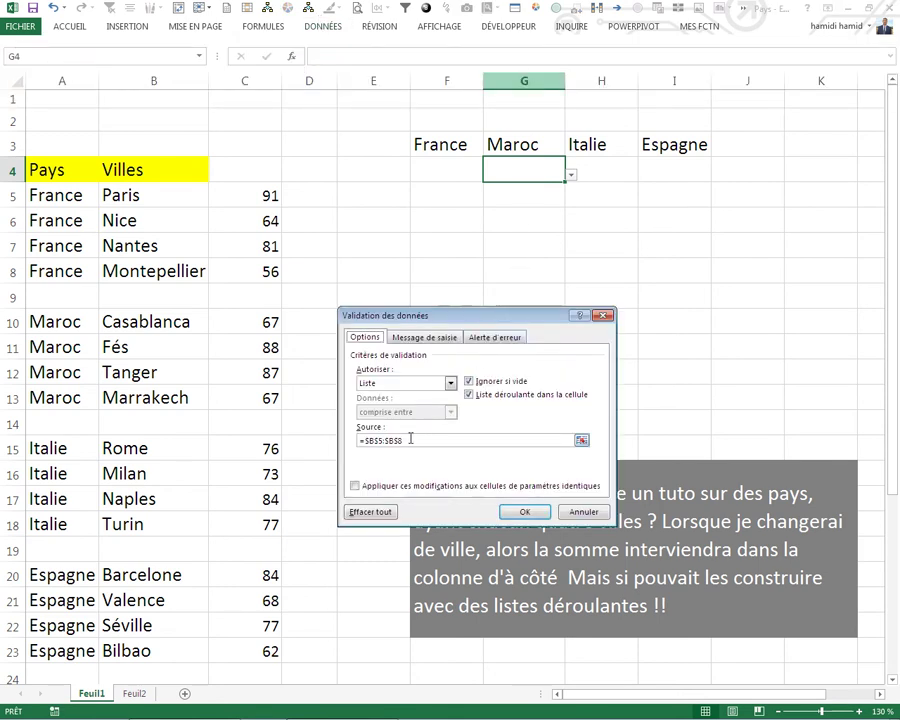
drag(410, 440, 362, 440)
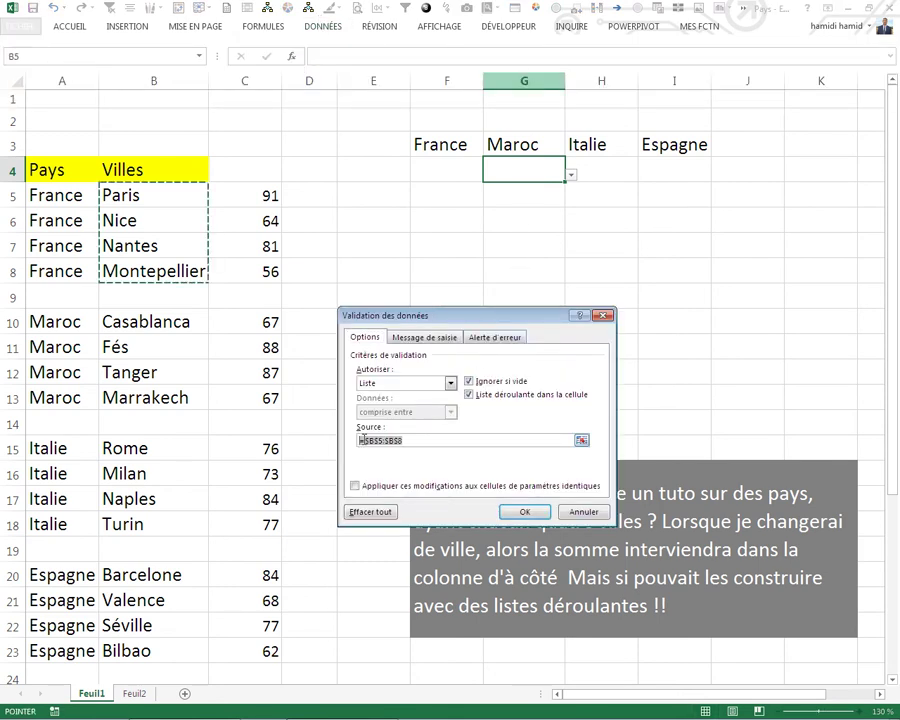
key(Delete)
drag(150, 322, 175, 398)
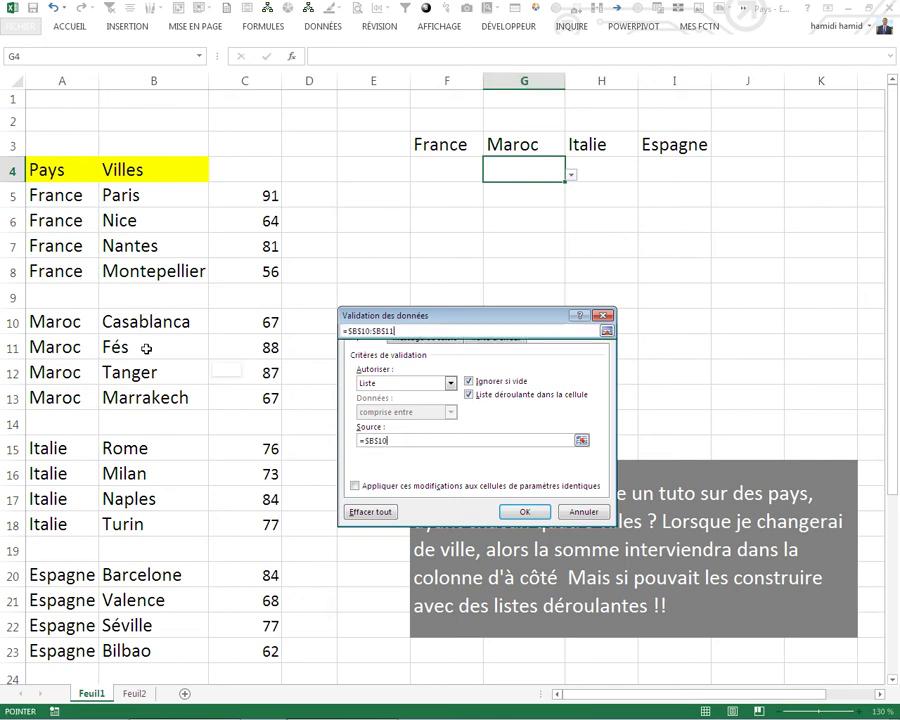
key(Return)
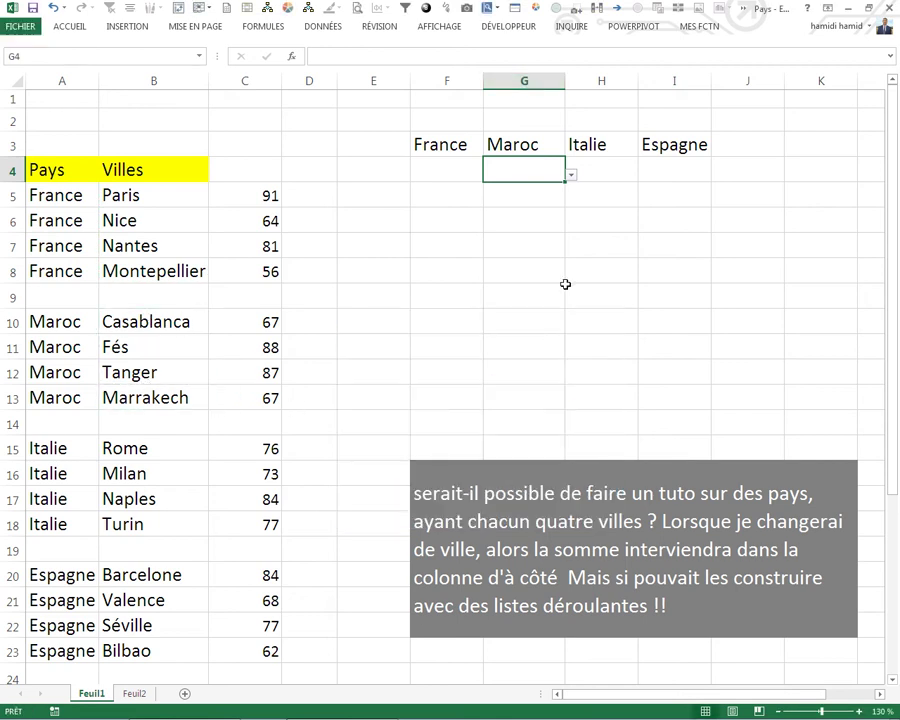
- Change H4's drop-down source to the Italian cities in B15:B18
click(594, 173)
click(323, 26)
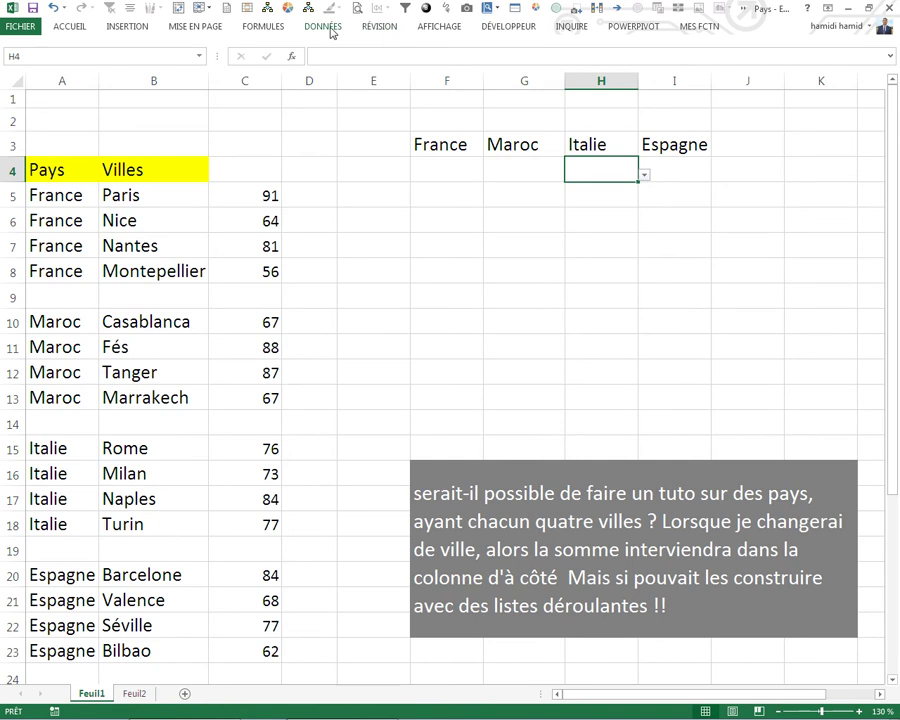
click(500, 82)
triple_click(400, 441)
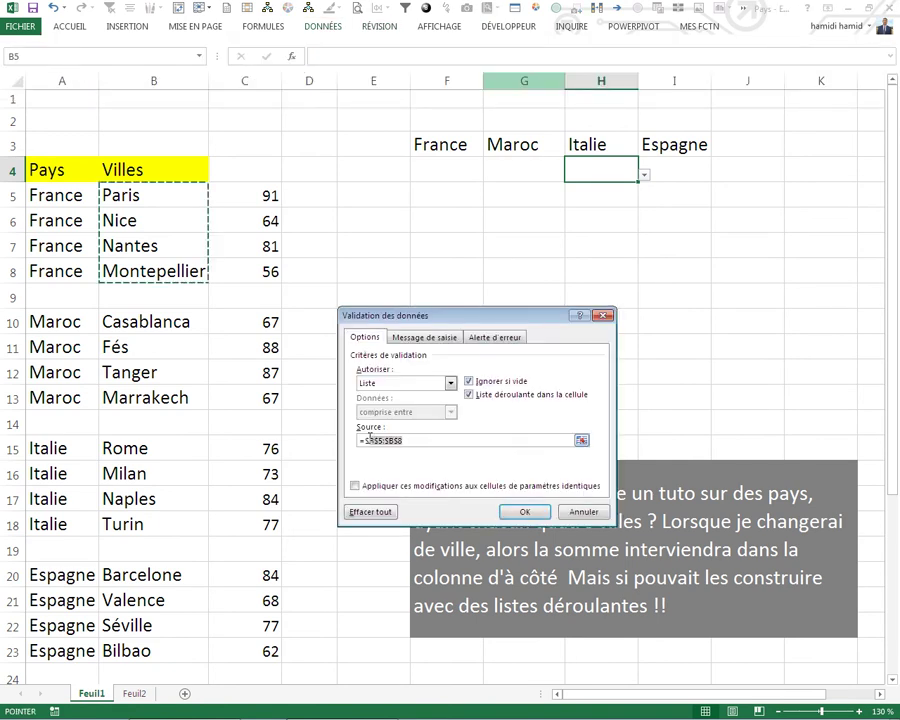
text(=)
drag(160, 452, 152, 523)
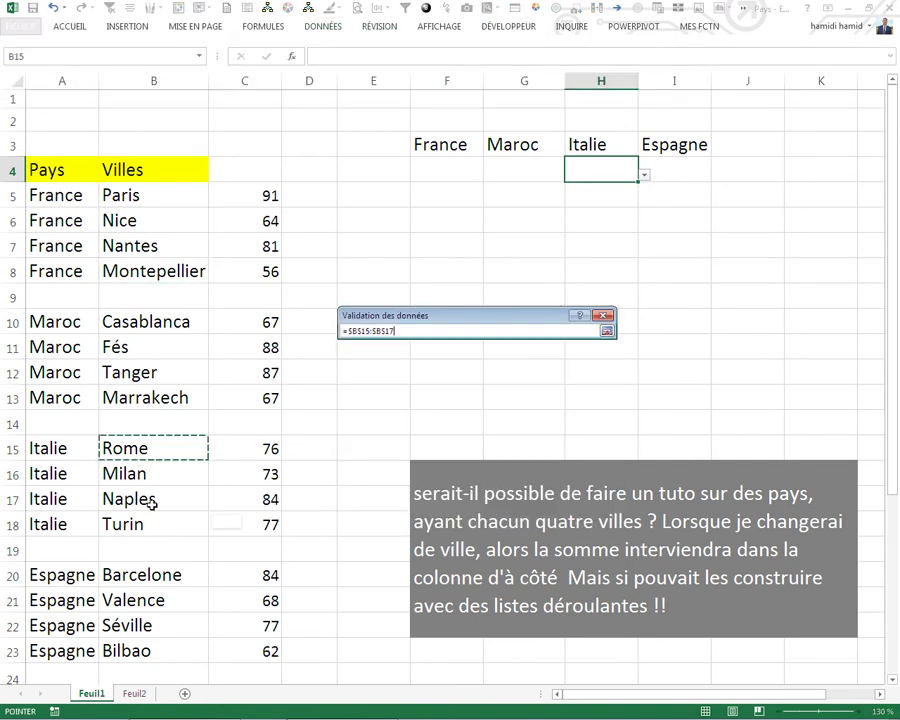
click(512, 513)
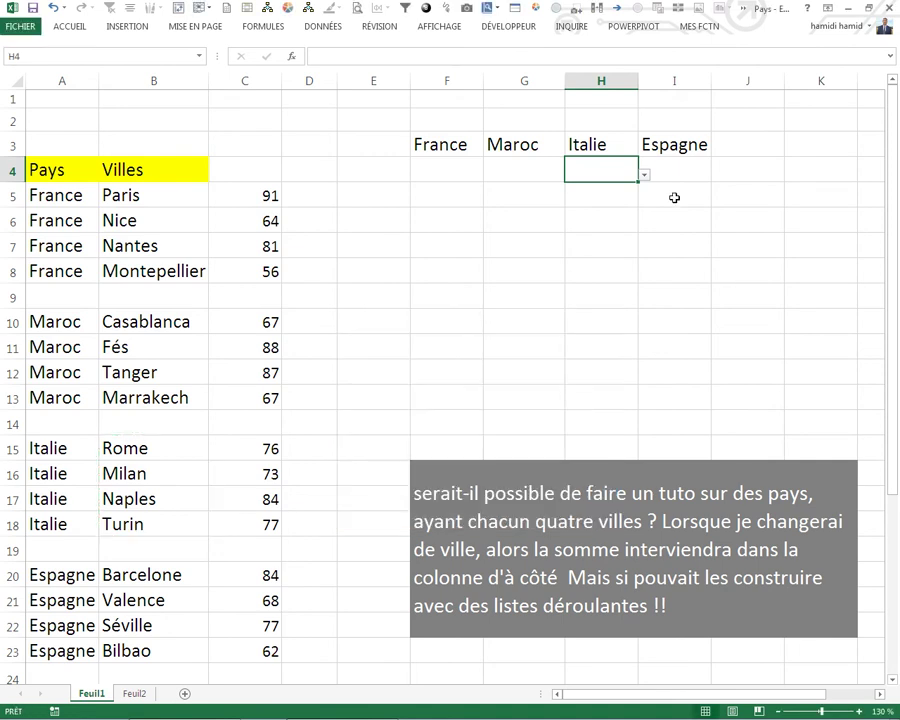
- Change I4's drop-down source to the Spanish cities in B20:B23
click(668, 172)
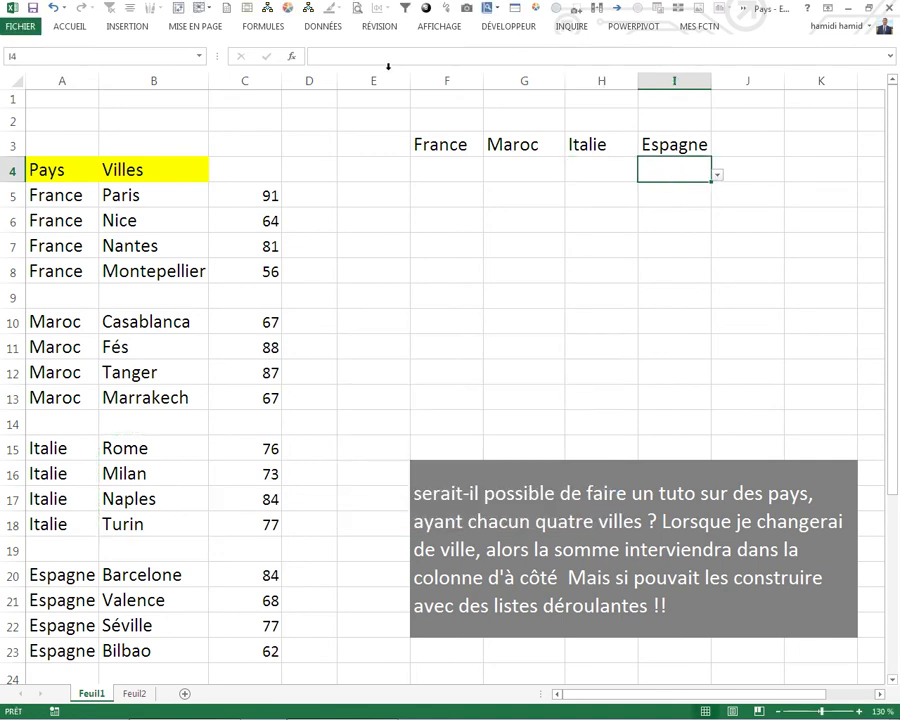
click(323, 26)
click(506, 80)
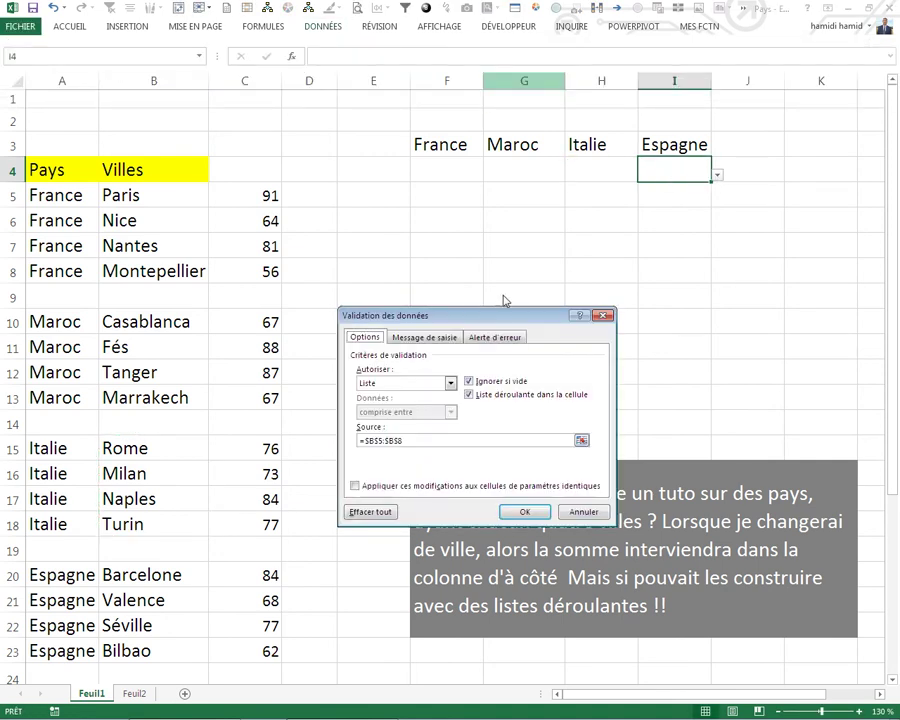
drag(400, 441, 257, 432)
key(BackSpace)
drag(180, 570, 172, 648)
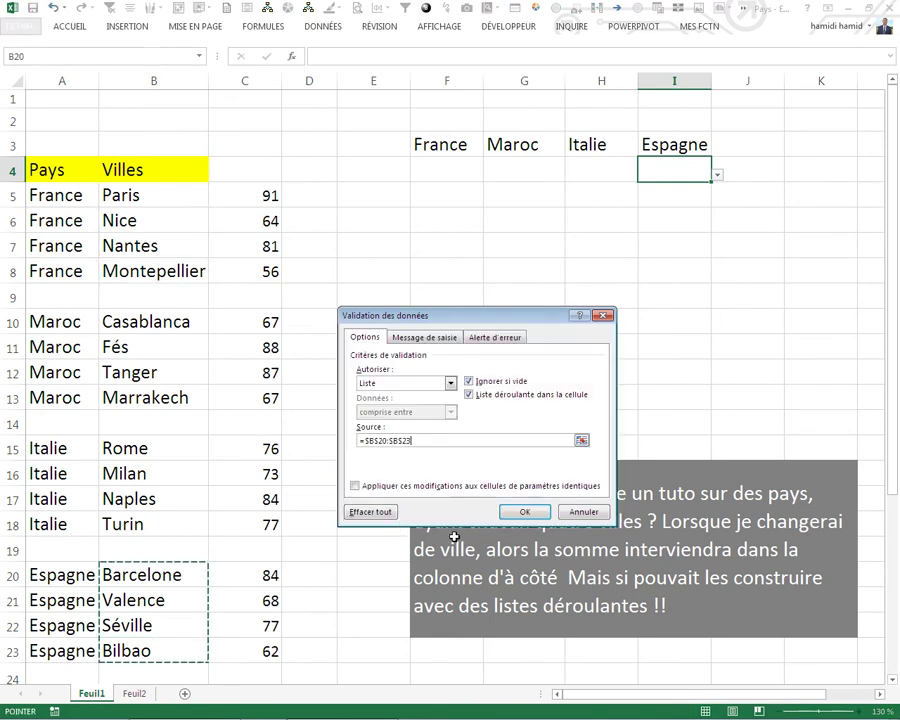
click(521, 513)
- Pick Paris in F4 and Fés in G4 from their drop-downs
click(612, 306)
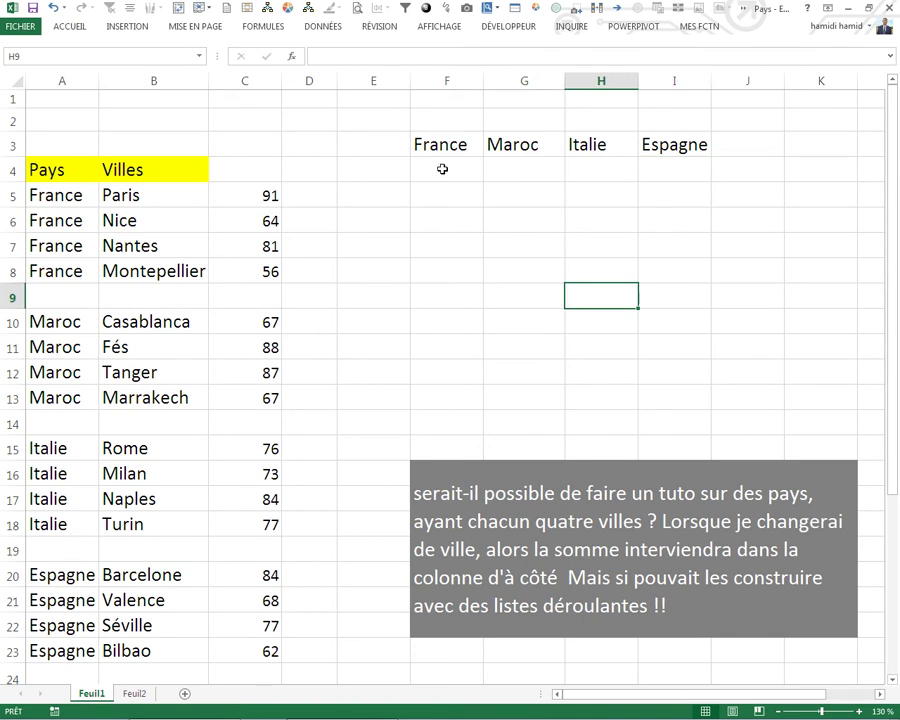
click(440, 168)
click(491, 176)
click(420, 188)
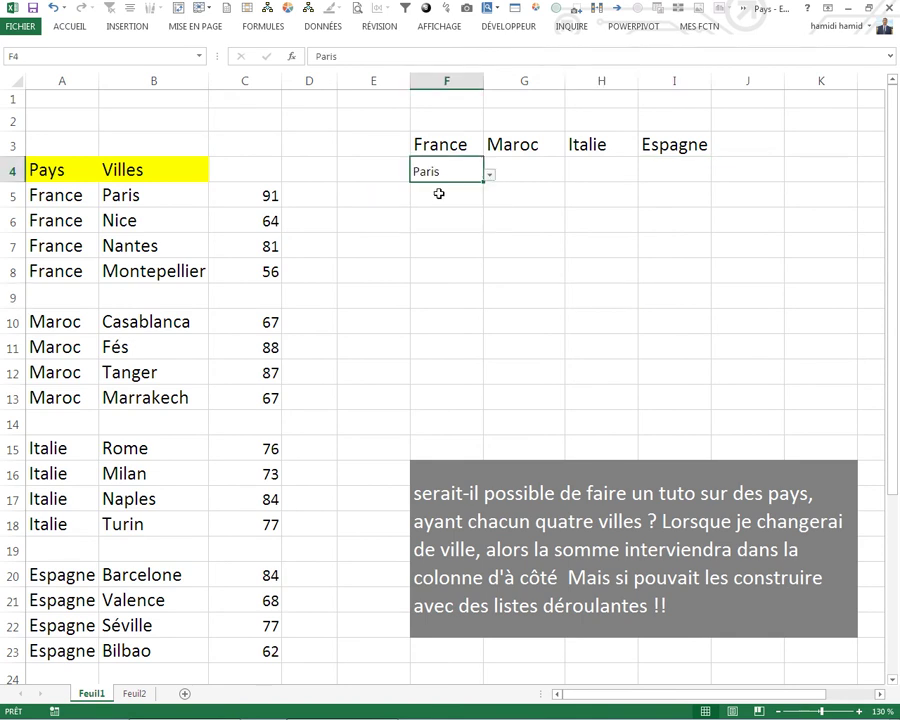
click(522, 174)
click(571, 175)
click(520, 202)
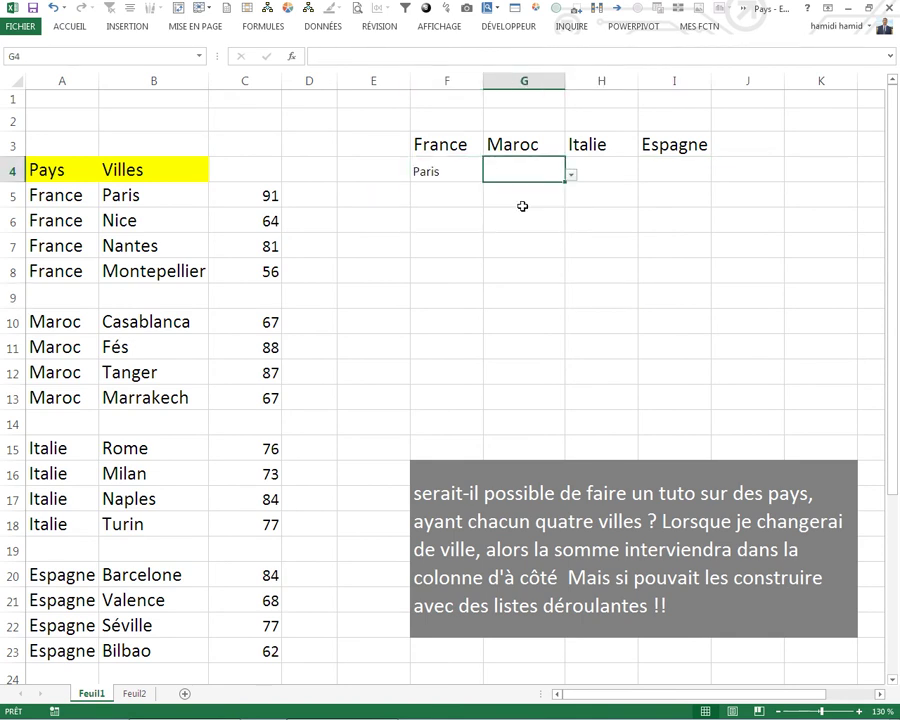
- Pick Turin in H4 and Bilbao in I4 from their drop-downs
click(632, 172)
click(645, 176)
click(558, 225)
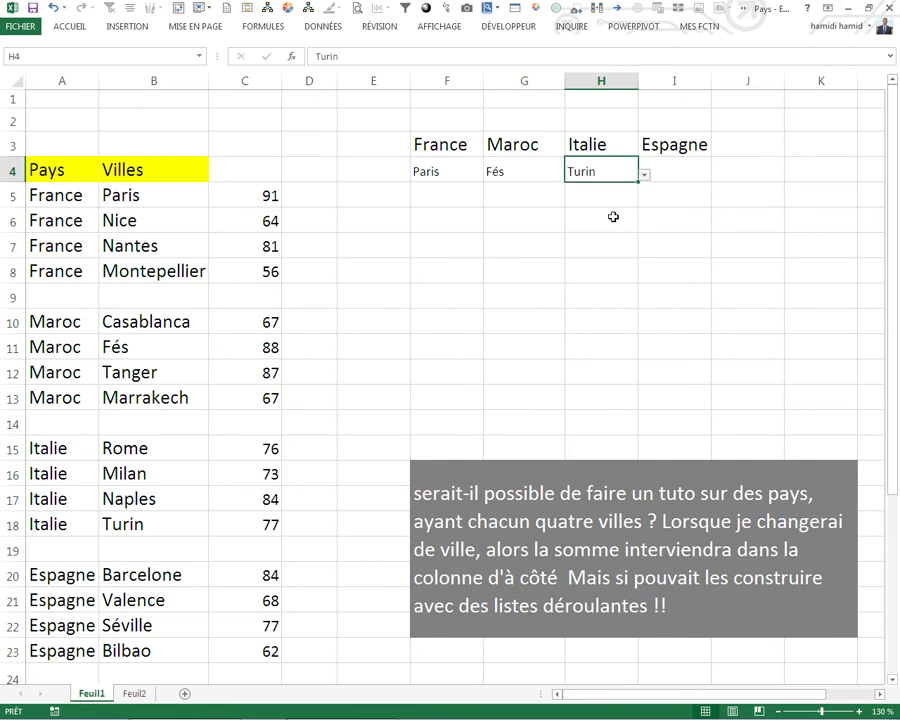
click(669, 177)
click(717, 175)
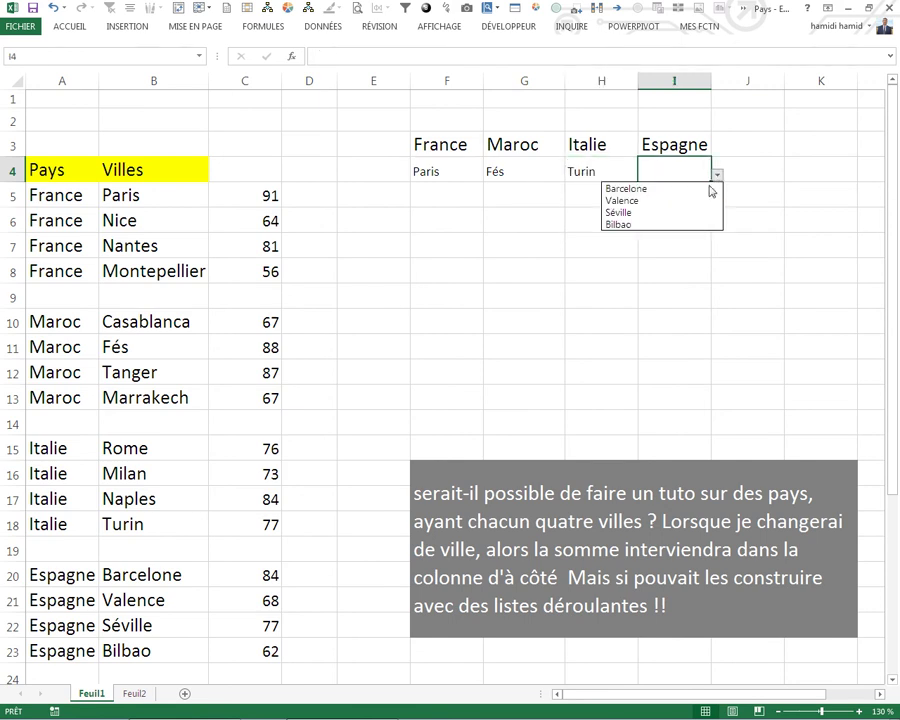
click(638, 224)
click(463, 194)
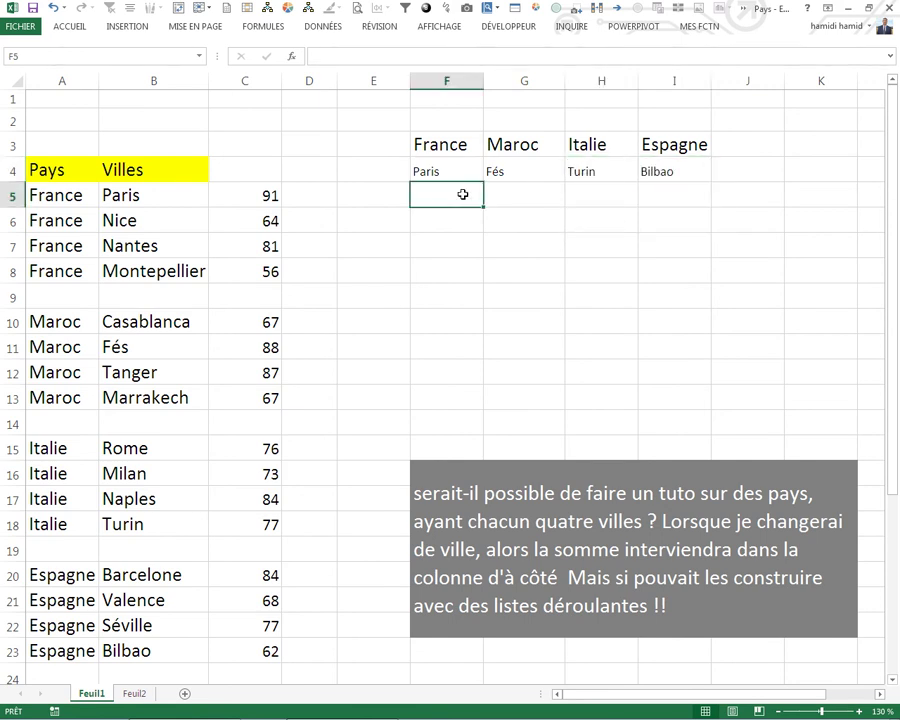
click(735, 157)
- Type the Total heading in J3 and start F5's SOMME.SI with the locked range $B$4:$B$23
text(Total)
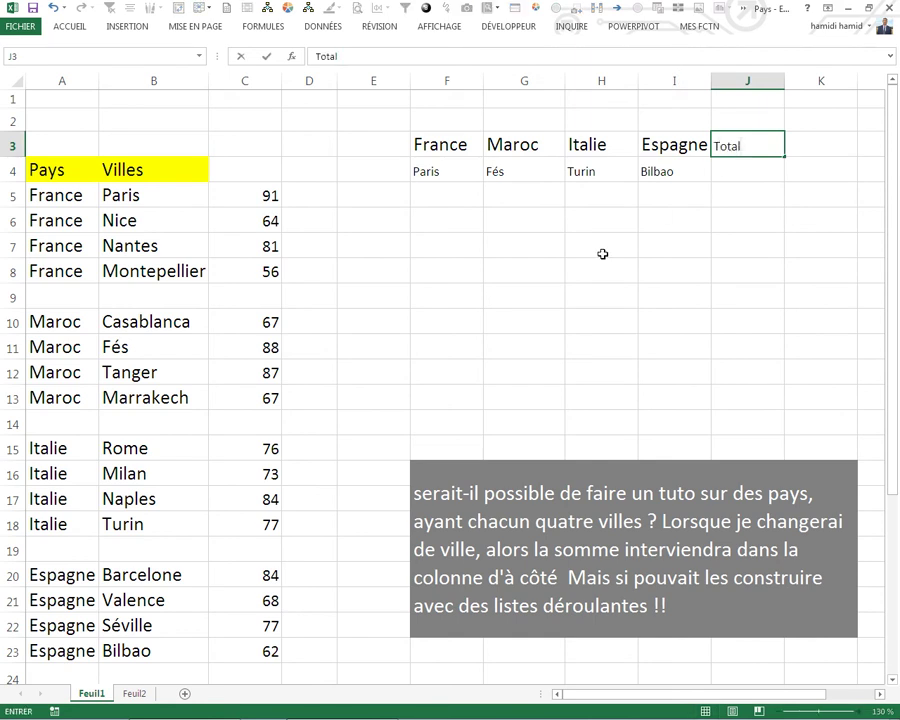
click(602, 254)
click(450, 198)
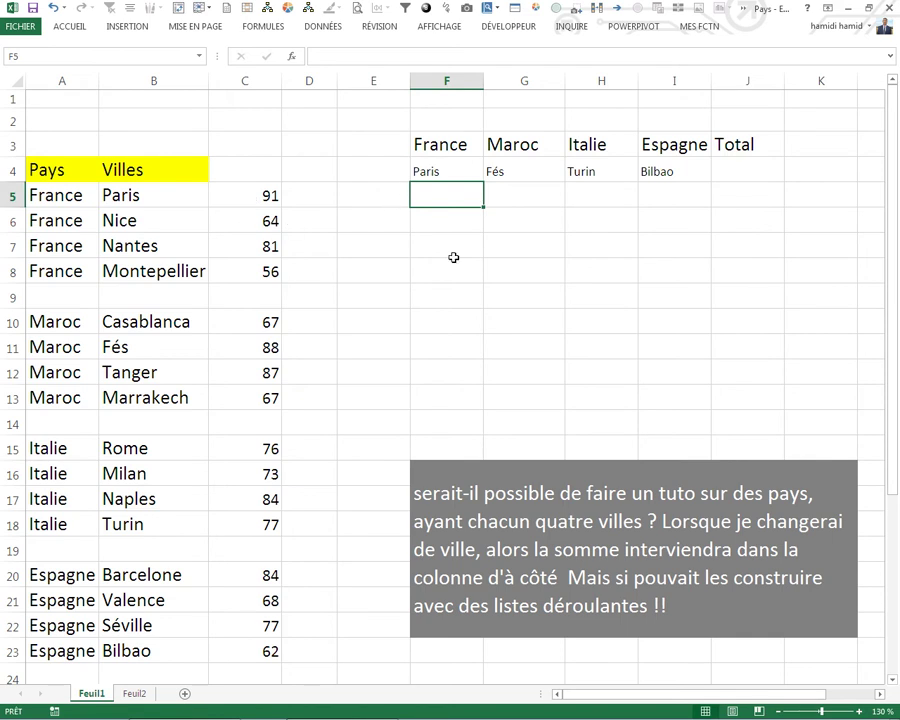
text(=som)
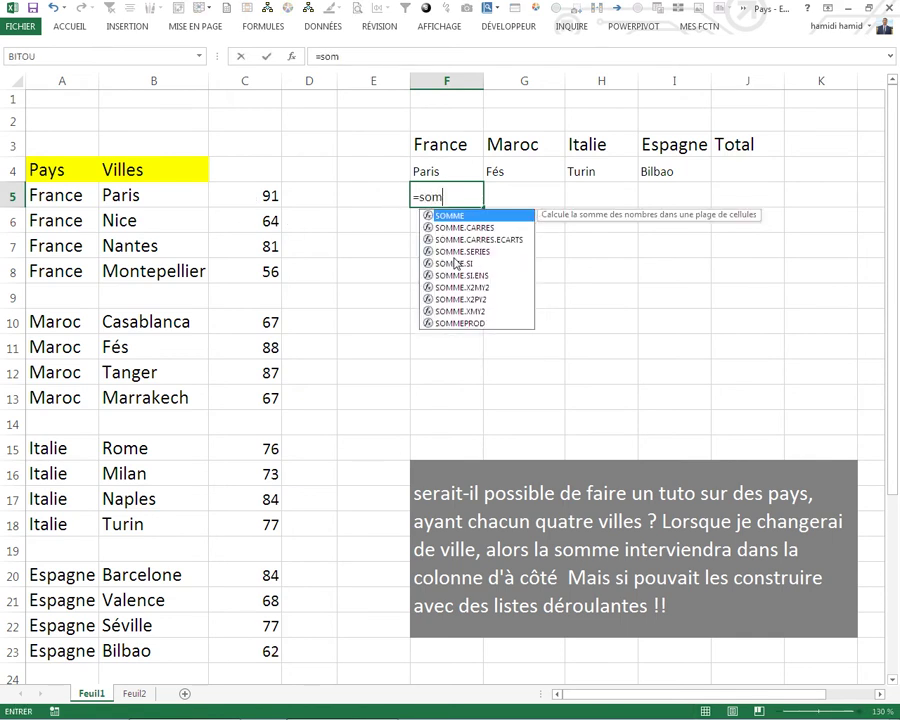
double_click(441, 264)
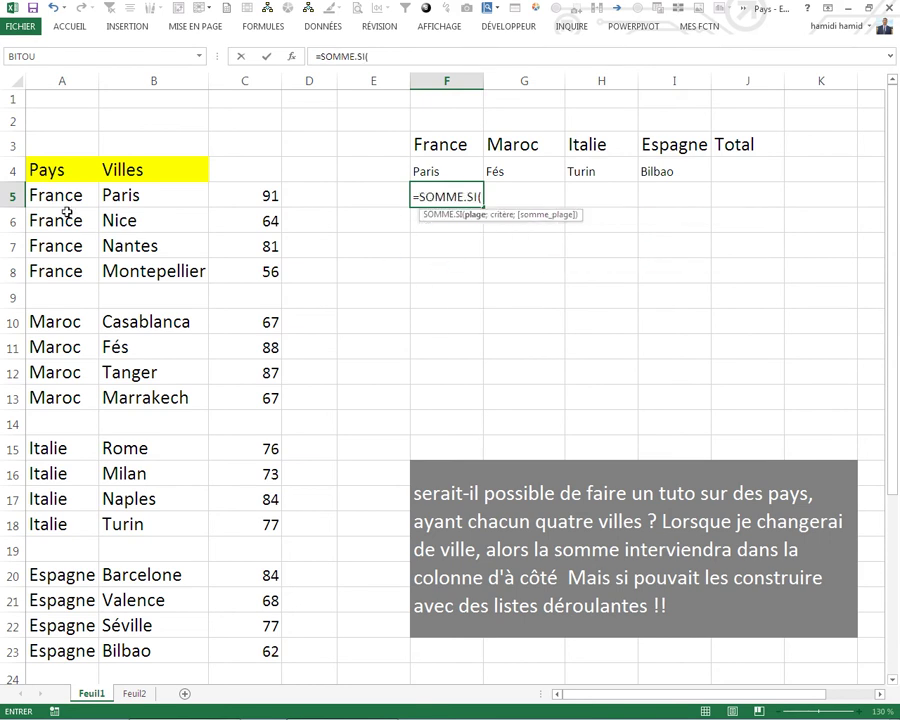
drag(142, 172, 161, 642)
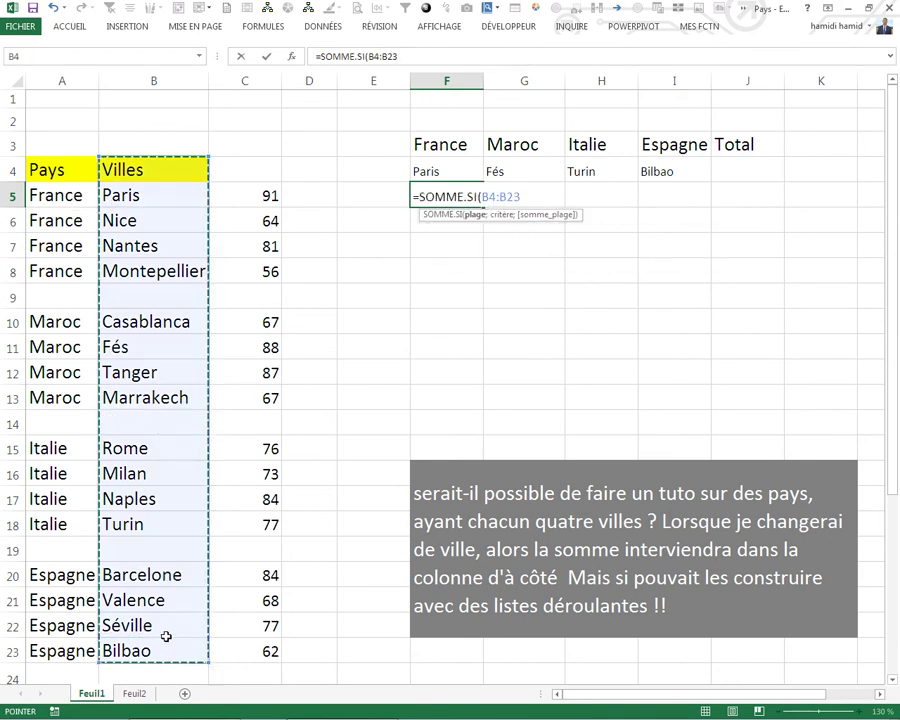
key(F4)
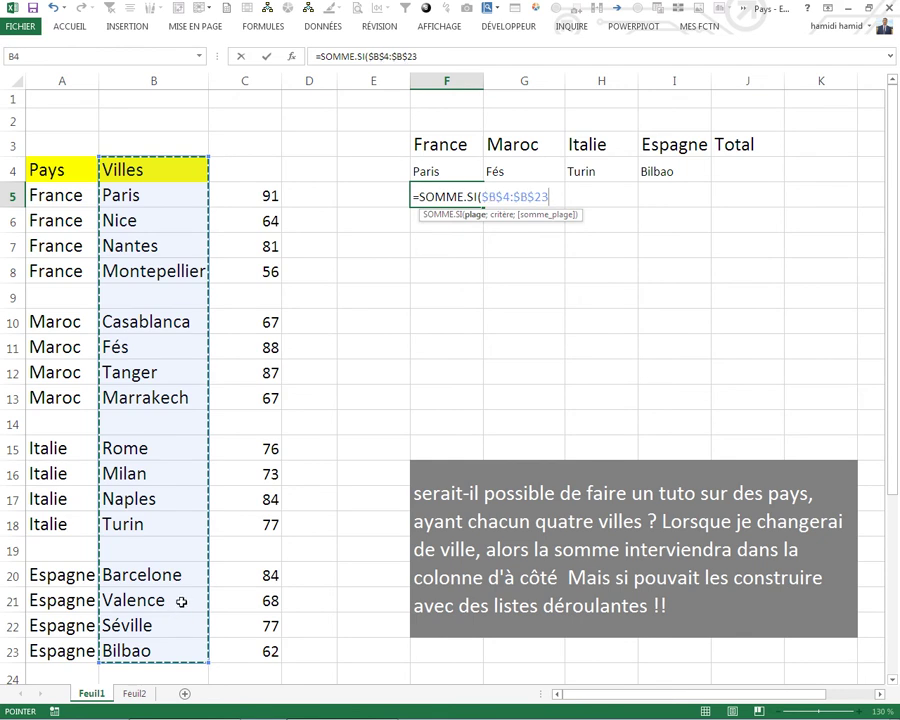
- Complete F5's formula as =SOMME.SI($B$4:$B$23;F$4;$C$4:$C$23)
text(;)
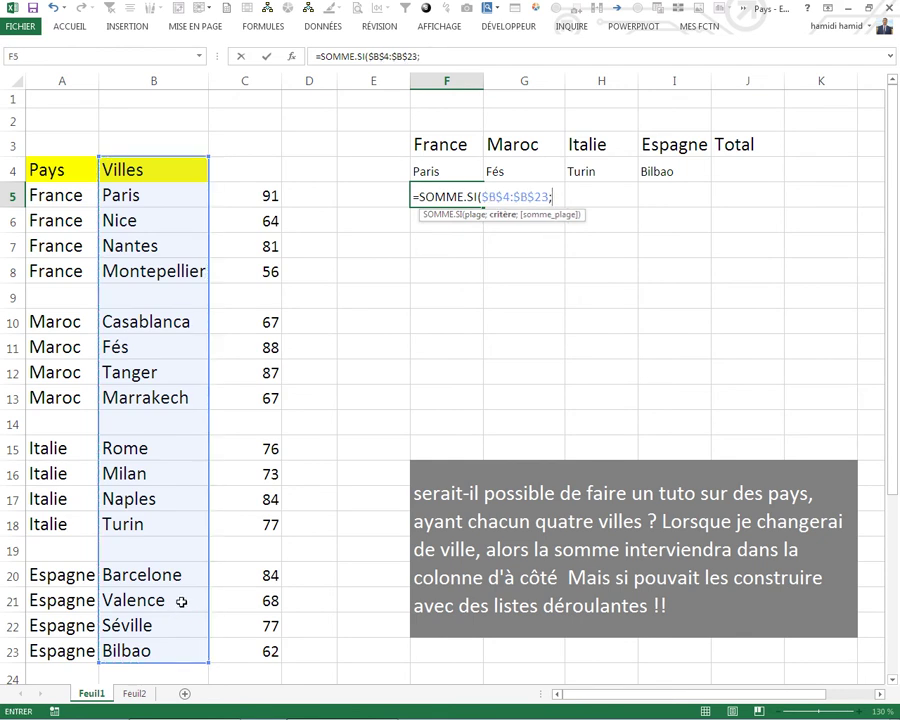
click(457, 172)
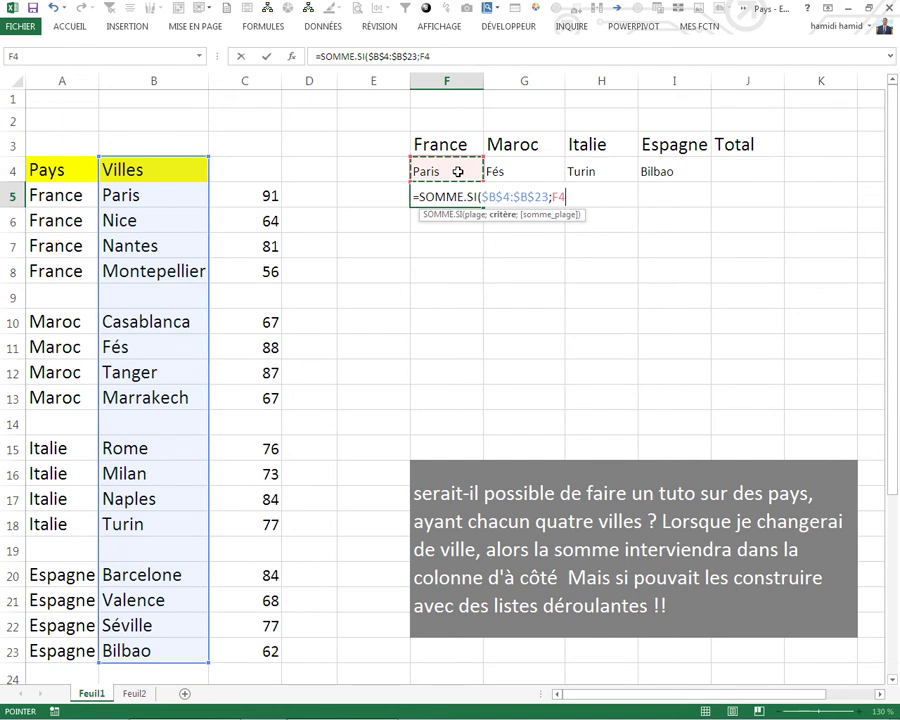
key(F4)
click(557, 199)
key(F4)
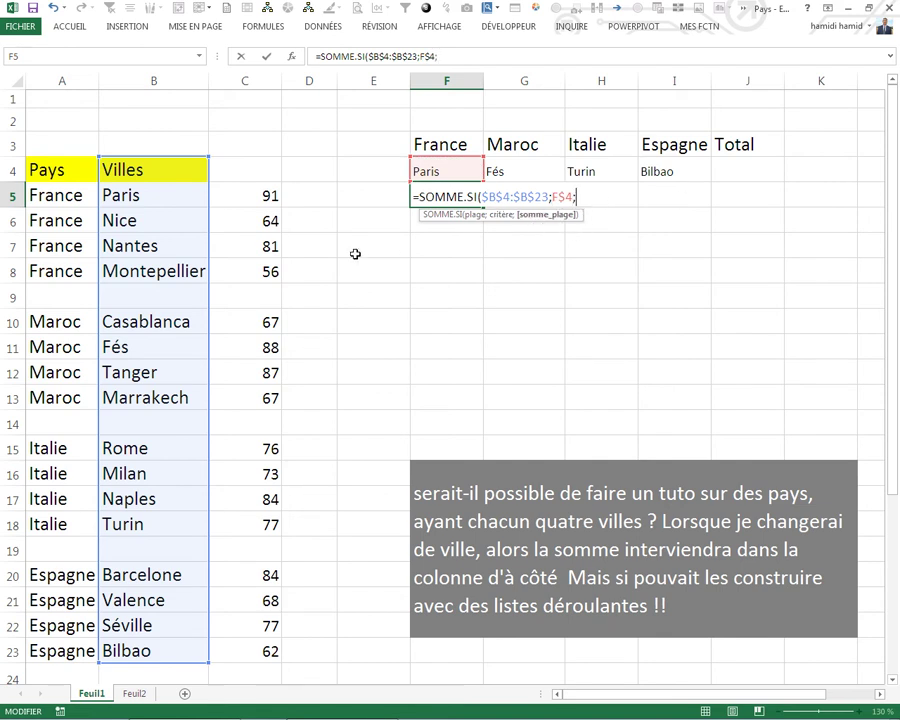
text(;)
drag(251, 172, 259, 645)
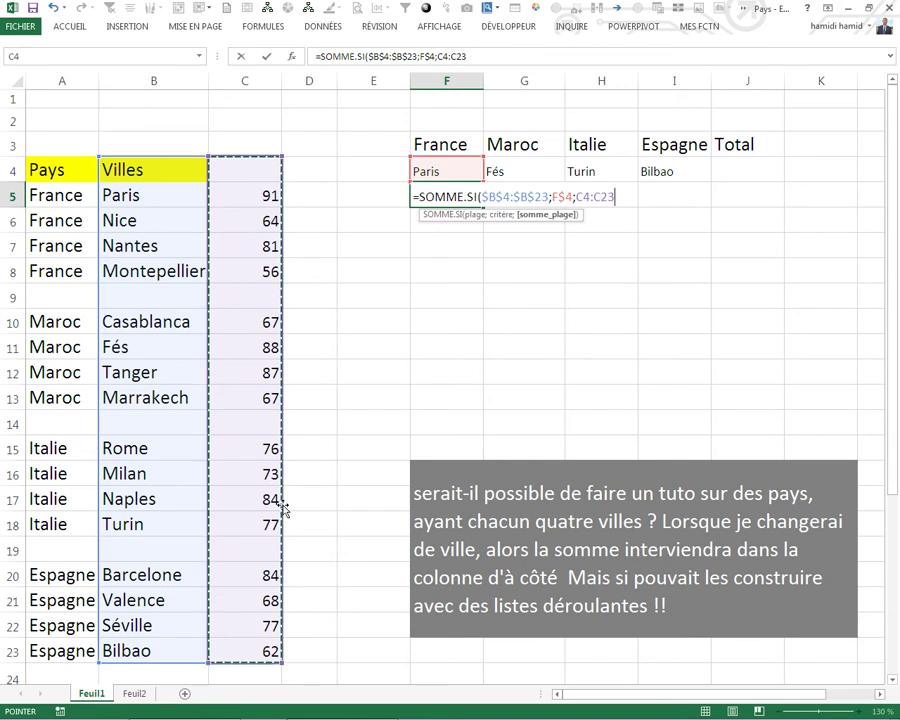
key(F4)
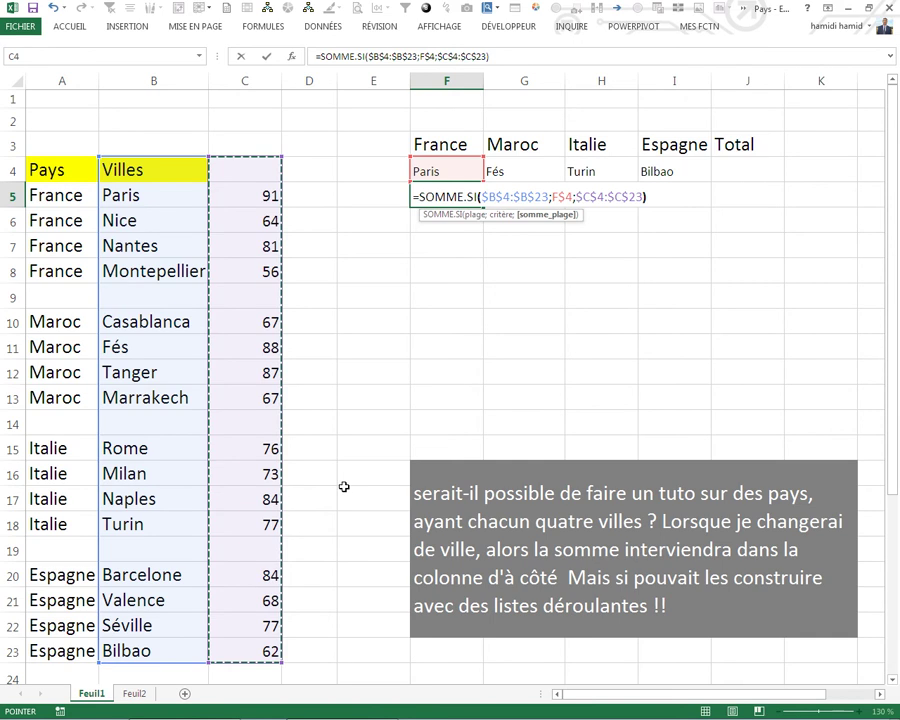
key(Return)
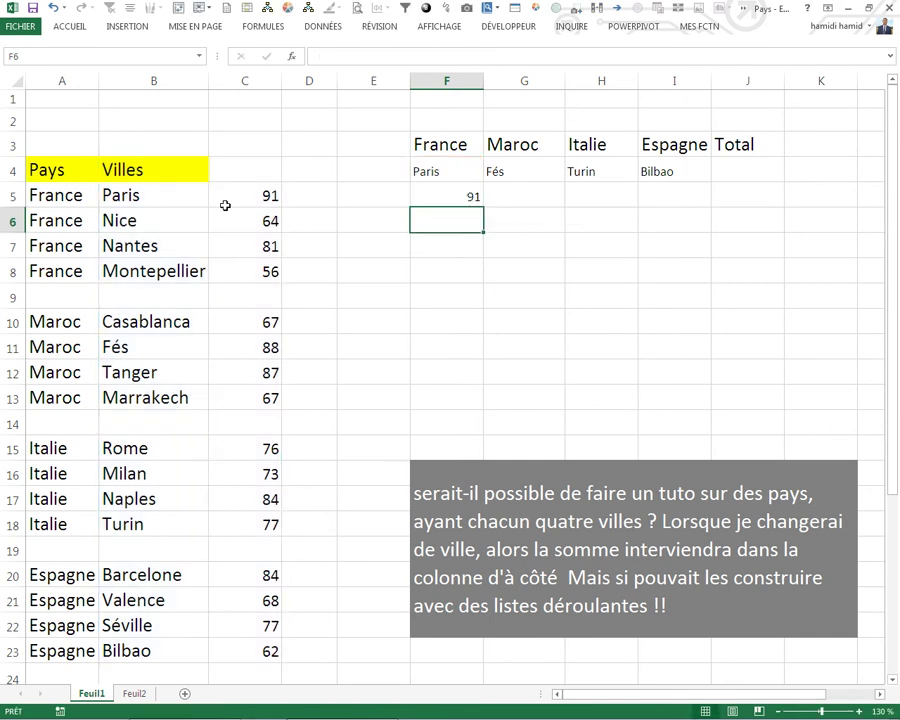
- Fill F5's formula across to I5 and sum the row in J5 to get 318
click(225, 205)
click(443, 197)
drag(482, 207, 686, 204)
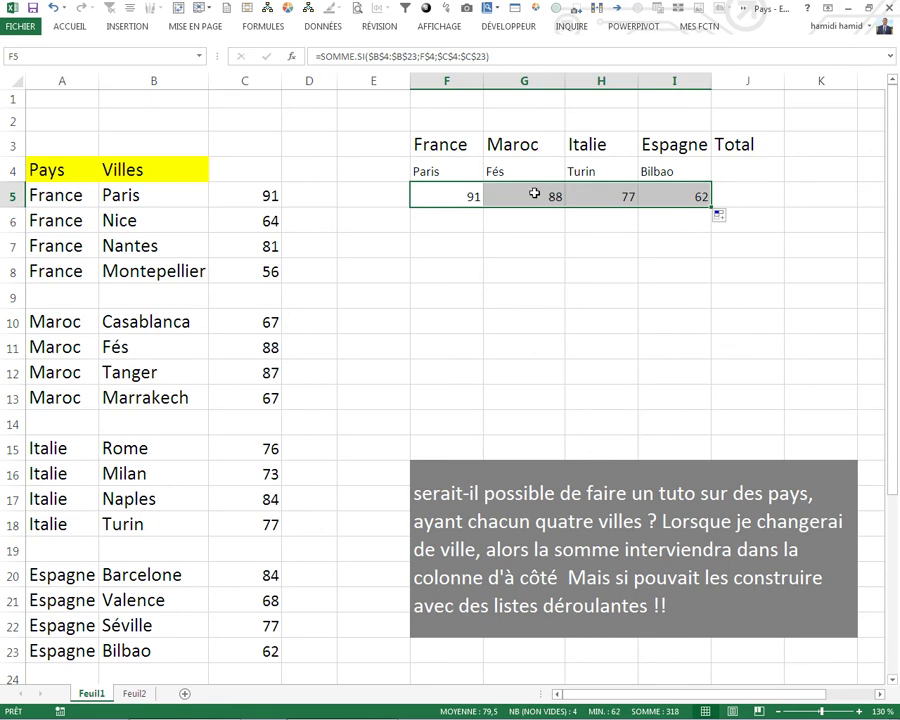
click(732, 200)
key(alt+equal)
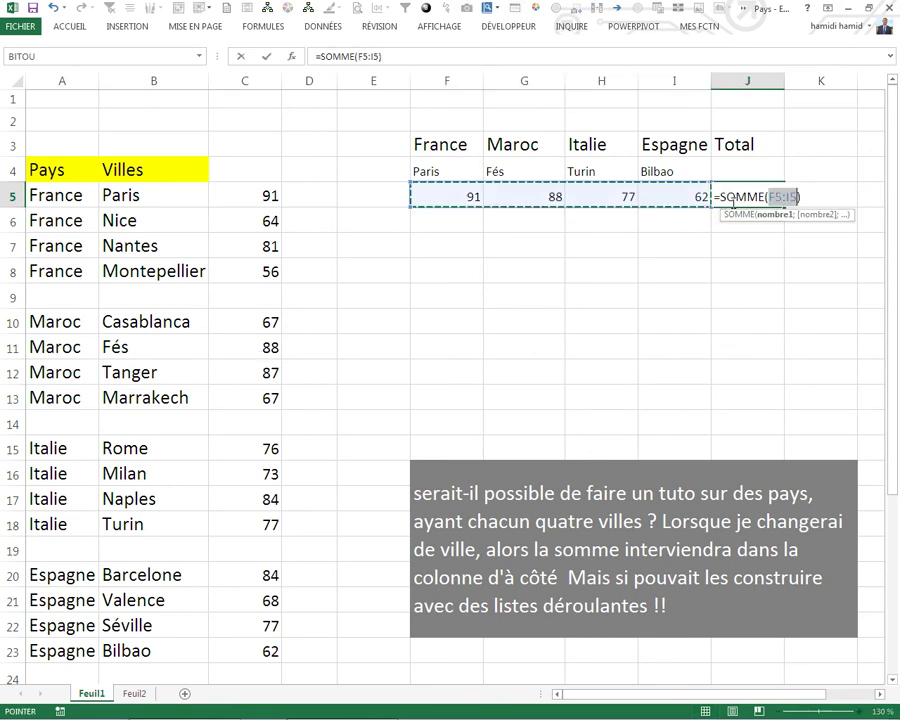
key(Return)
- Centre F4:J5 and increase its font size to 14
click(602, 317)
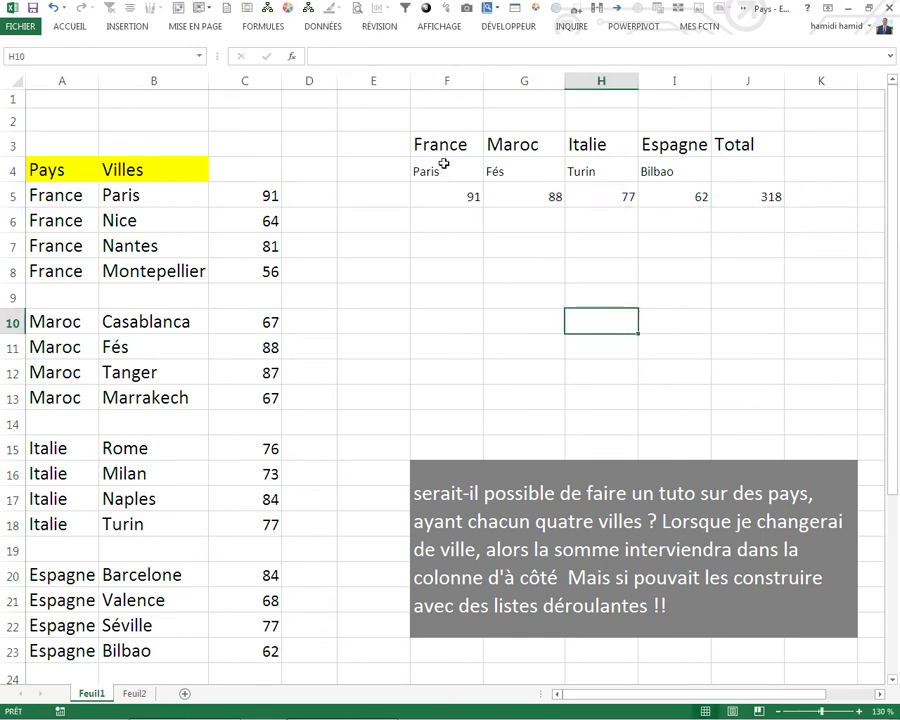
drag(414, 167, 725, 194)
right_click(725, 194)
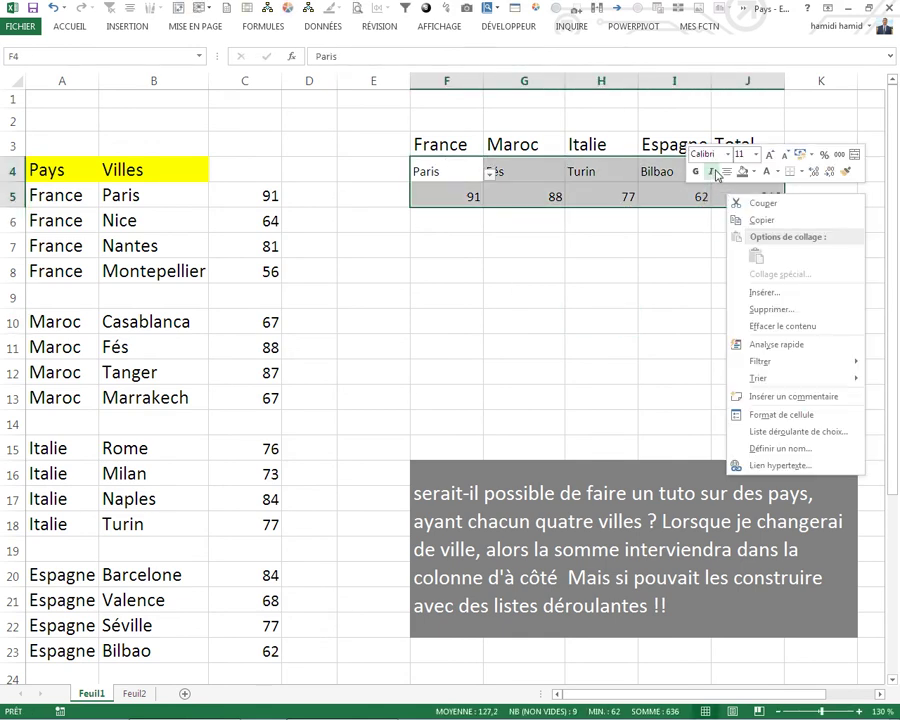
click(727, 172)
click(768, 156)
click(768, 156)
click(600, 297)
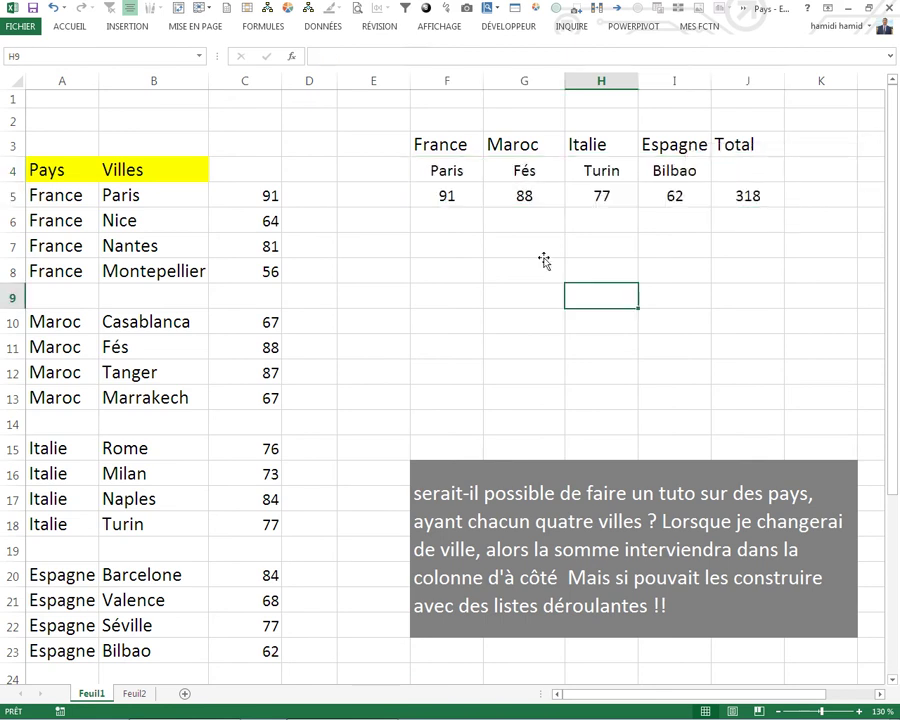
click(464, 174)
click(490, 176)
click(413, 209)
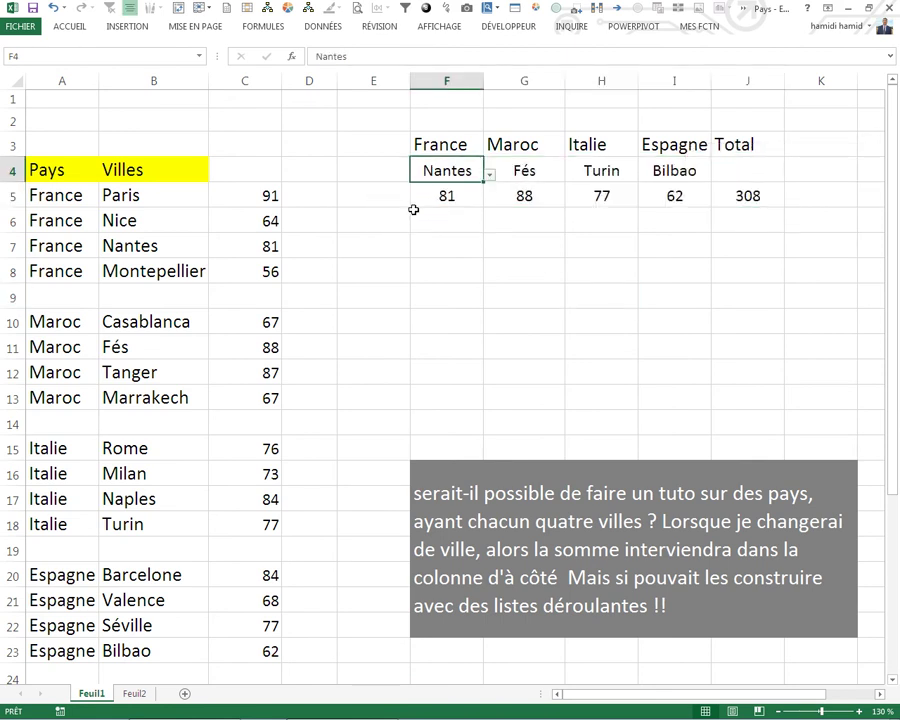
click(524, 172)
click(570, 174)
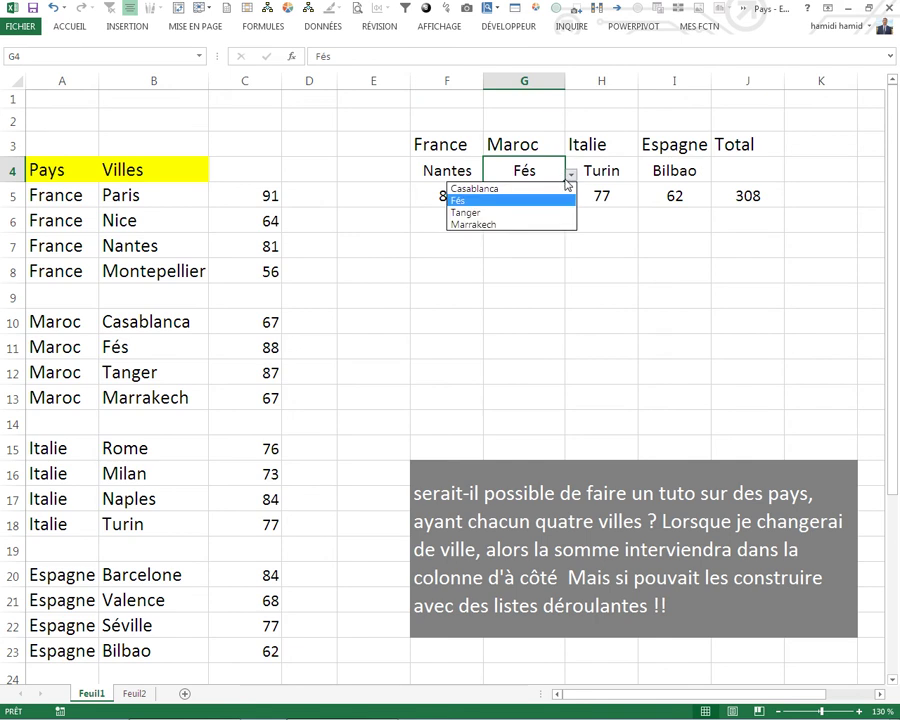
click(490, 222)
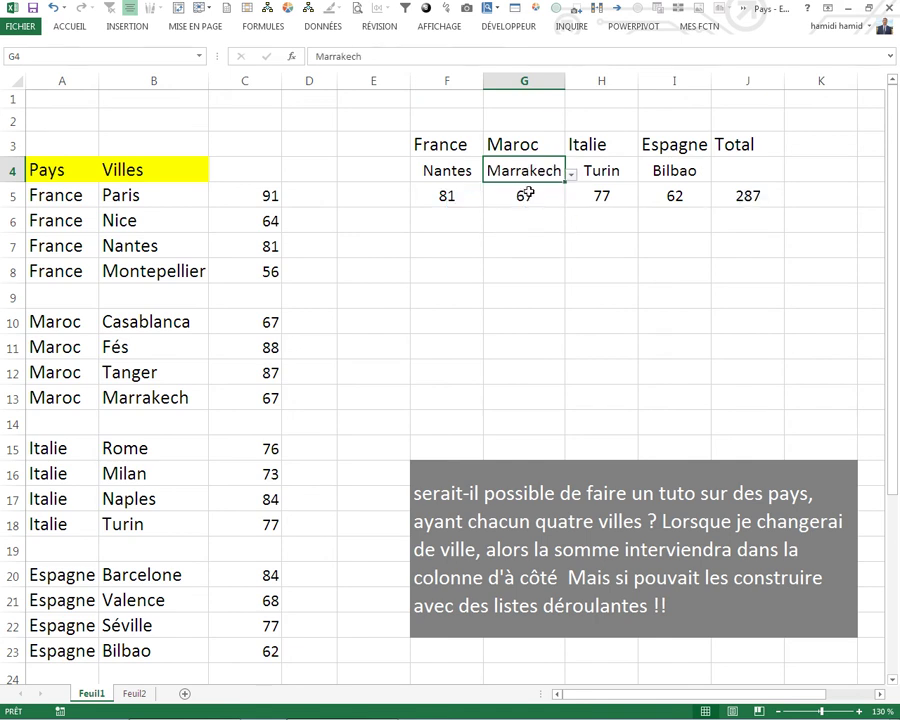
click(596, 175)
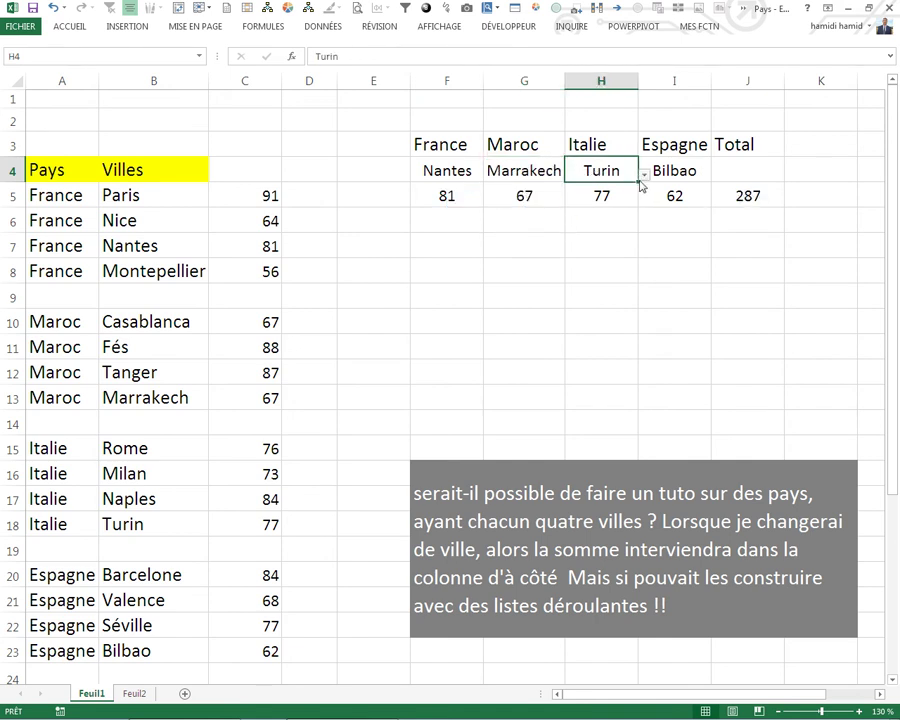
click(535, 266)
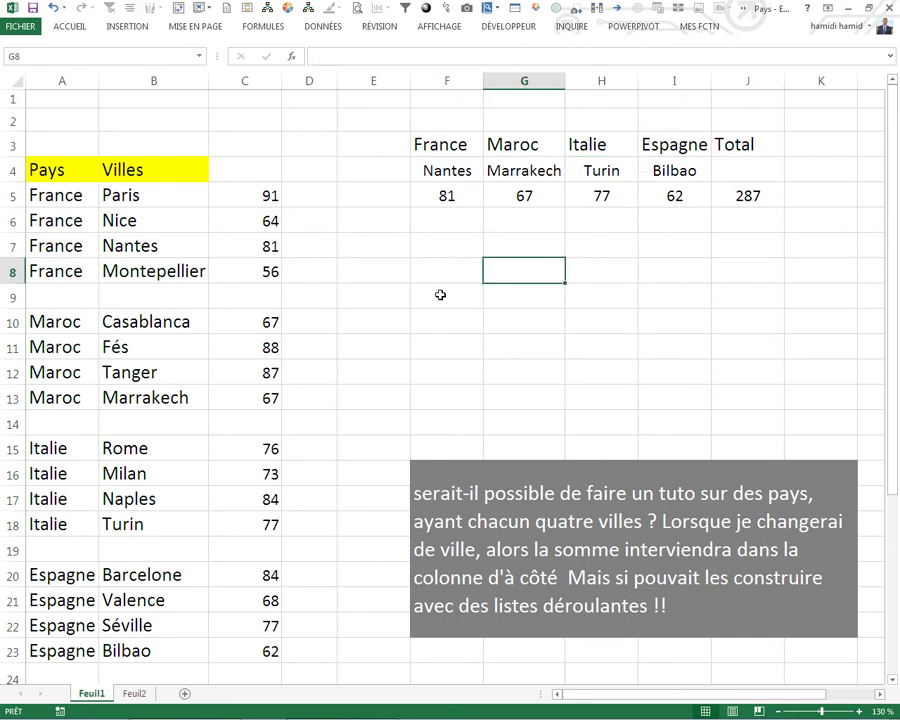
click(378, 268)
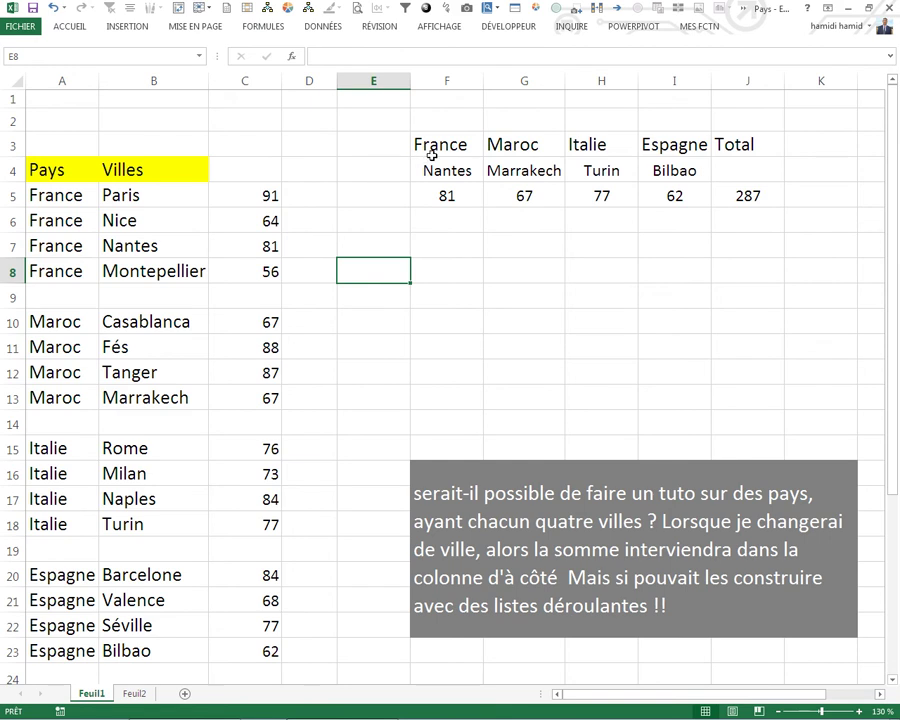
- Copy the country headings F3:I3 and select the country list A7:A10 on Feuil2
drag(432, 148, 683, 147)
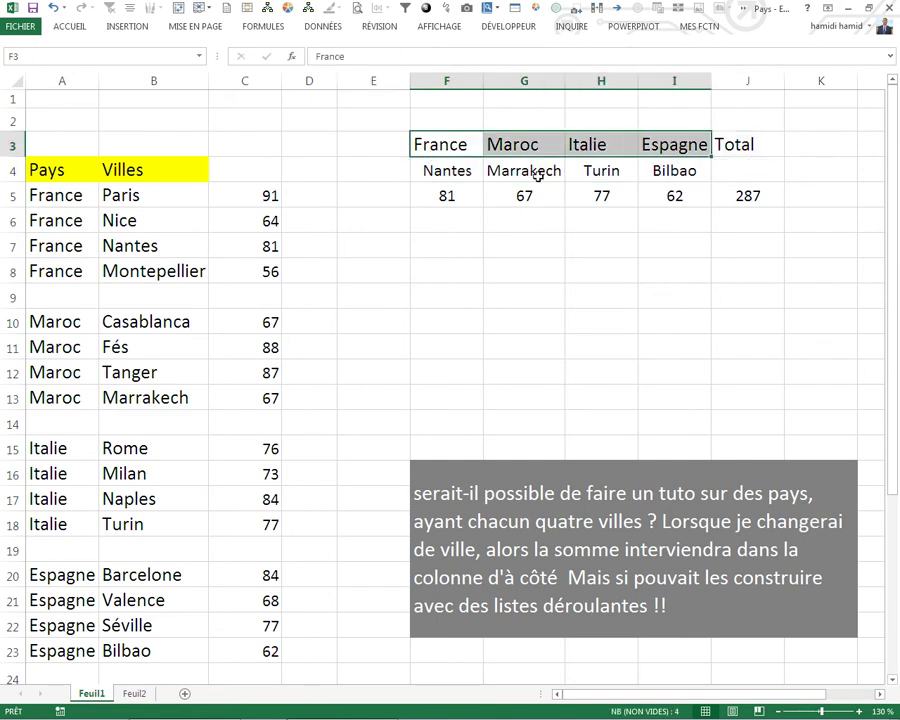
key(ctrl+c)
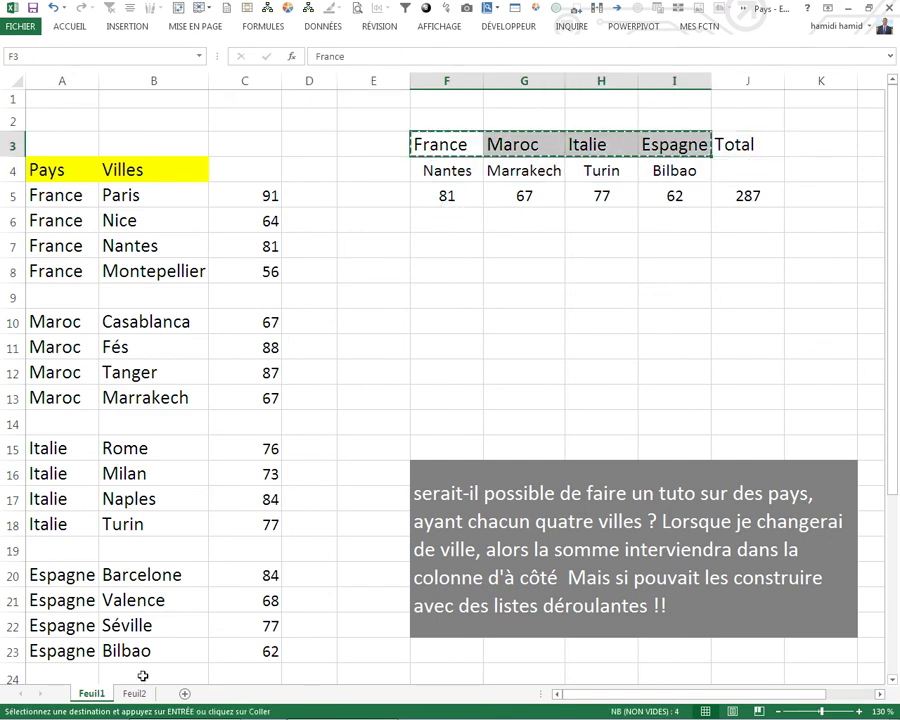
click(136, 694)
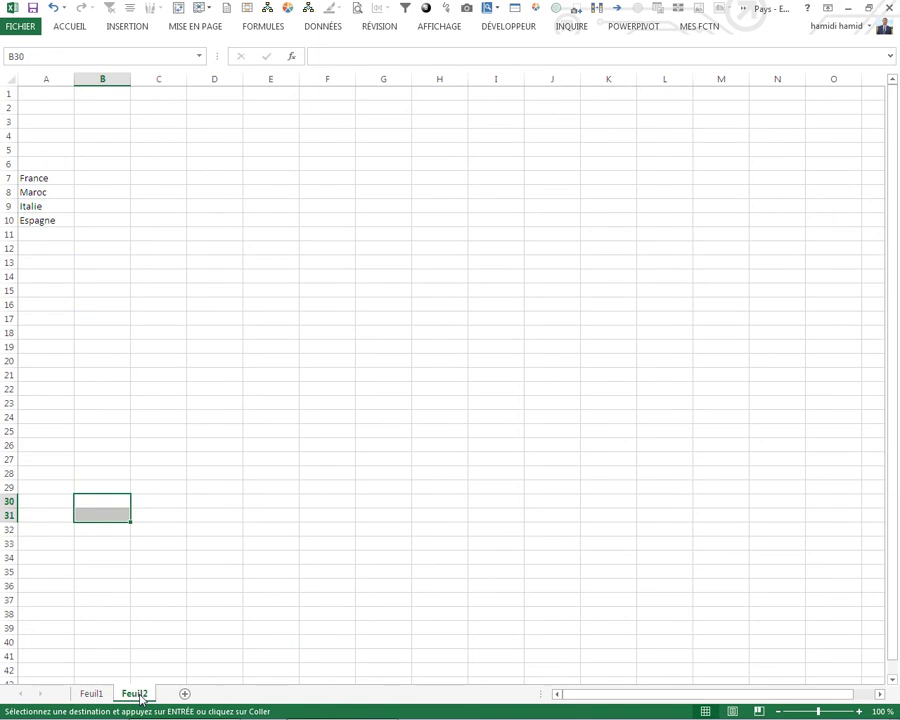
click(50, 179)
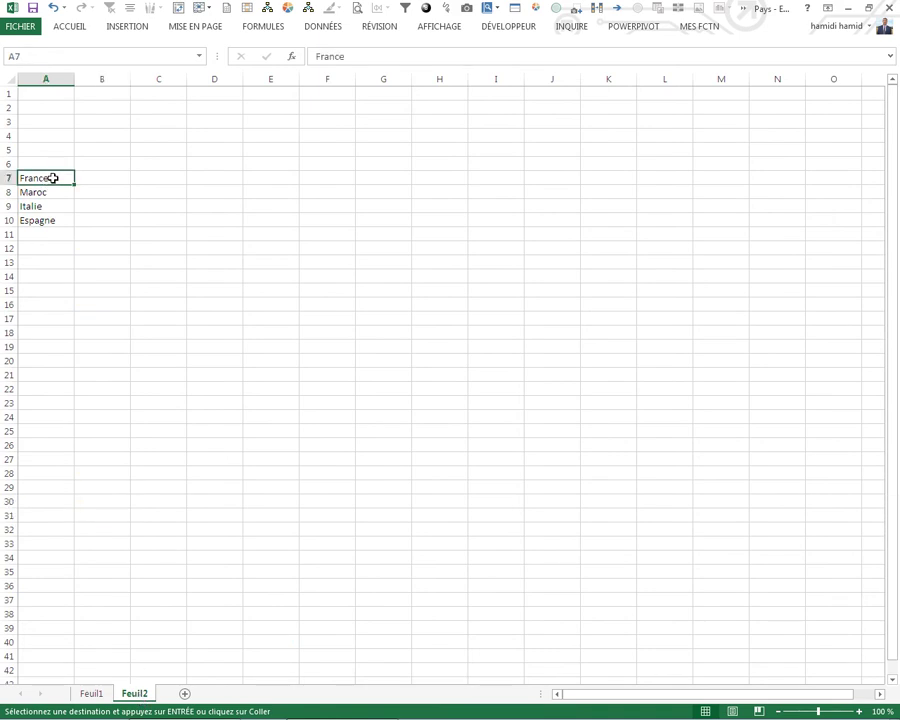
drag(53, 178, 53, 215)
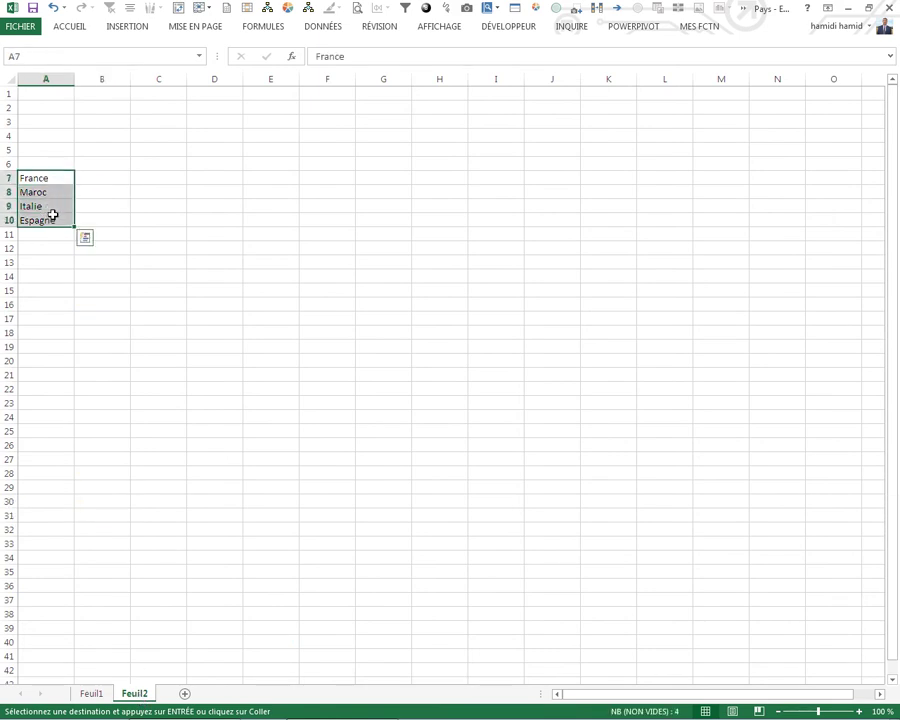
- Name the range A7:A10 'pays' and verify it from the Name Box list
click(41, 57)
text(pays)
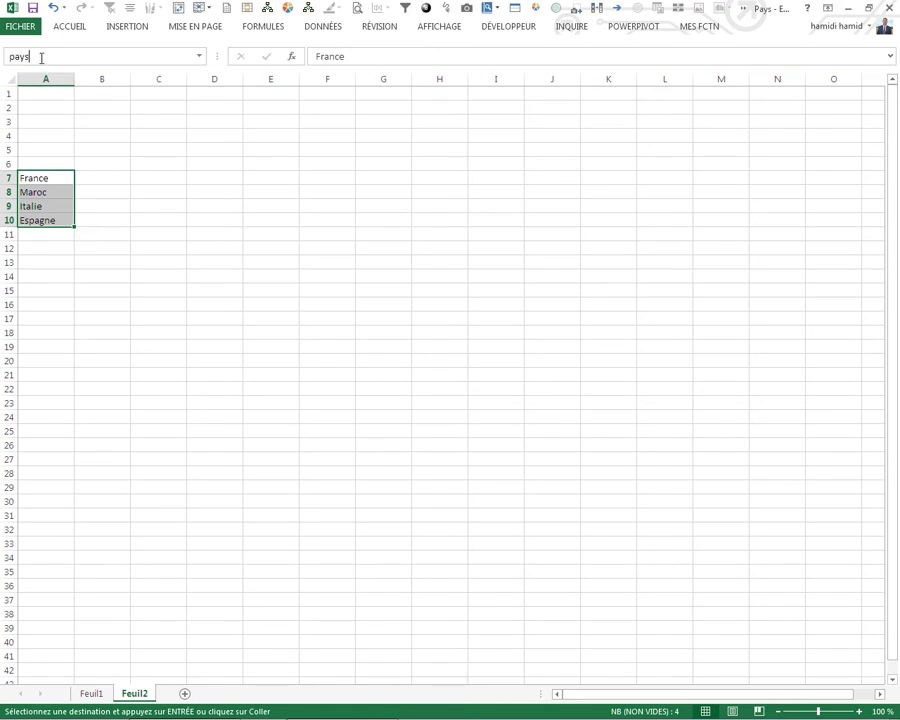
key(Return)
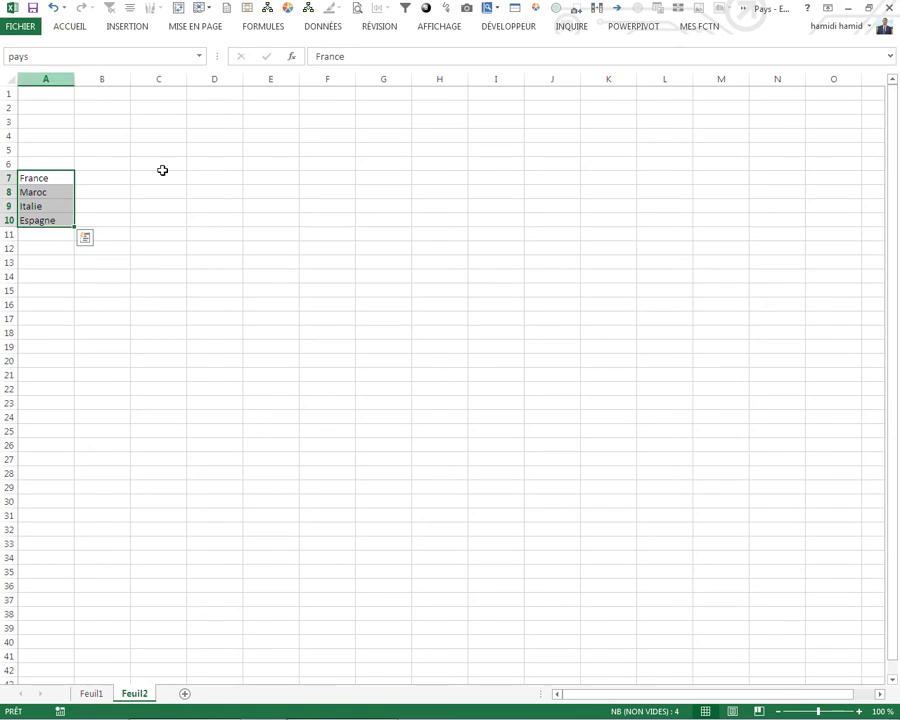
click(214, 191)
click(199, 60)
click(199, 60)
click(58, 72)
- On Feuil1, give F7 a list validation with source =pays
click(91, 693)
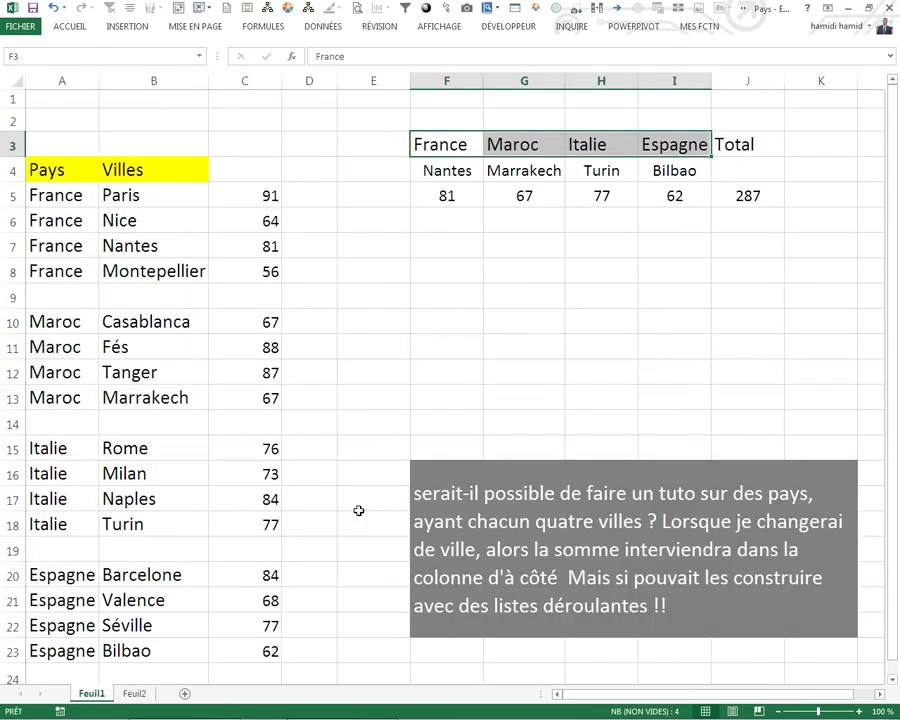
click(429, 247)
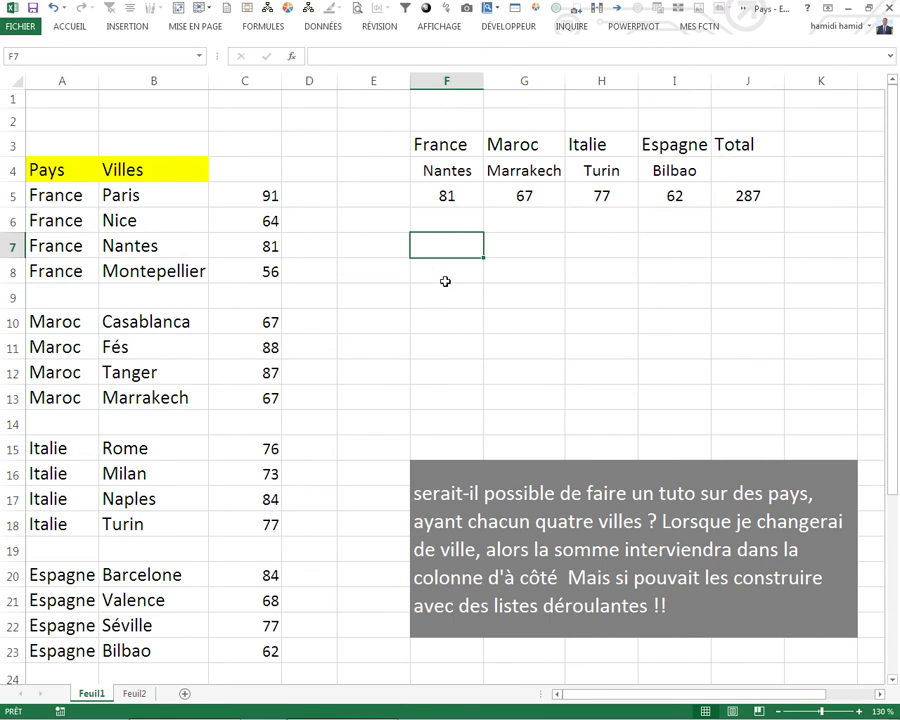
click(323, 26)
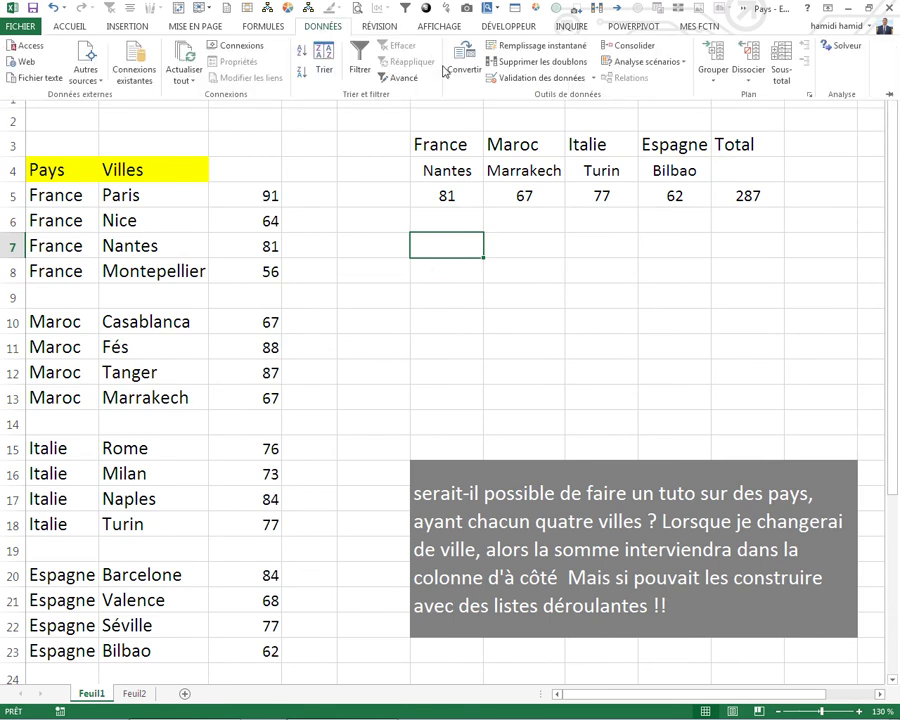
click(531, 84)
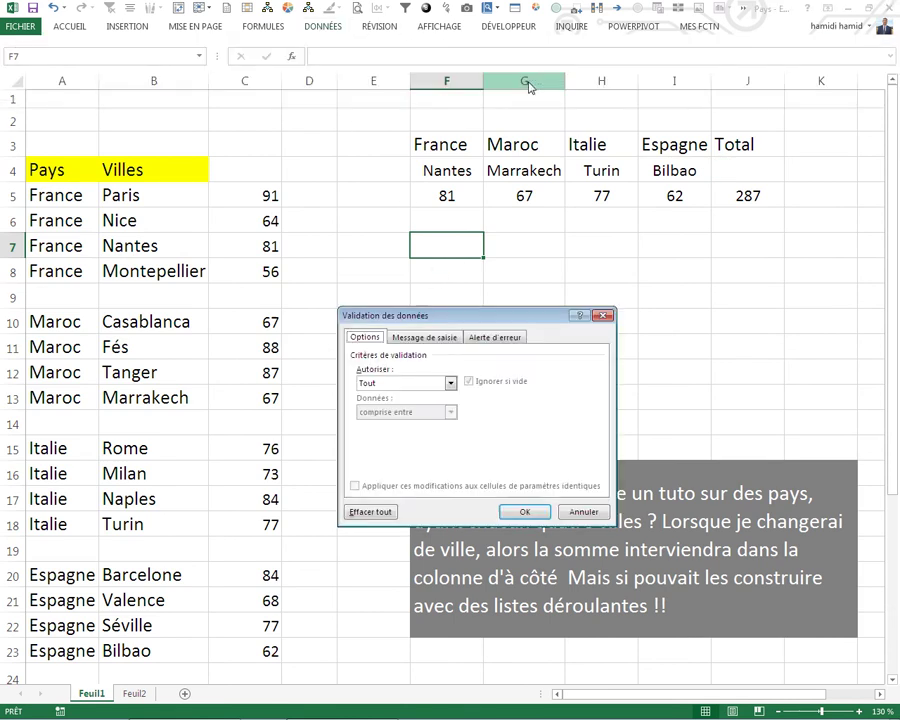
click(450, 383)
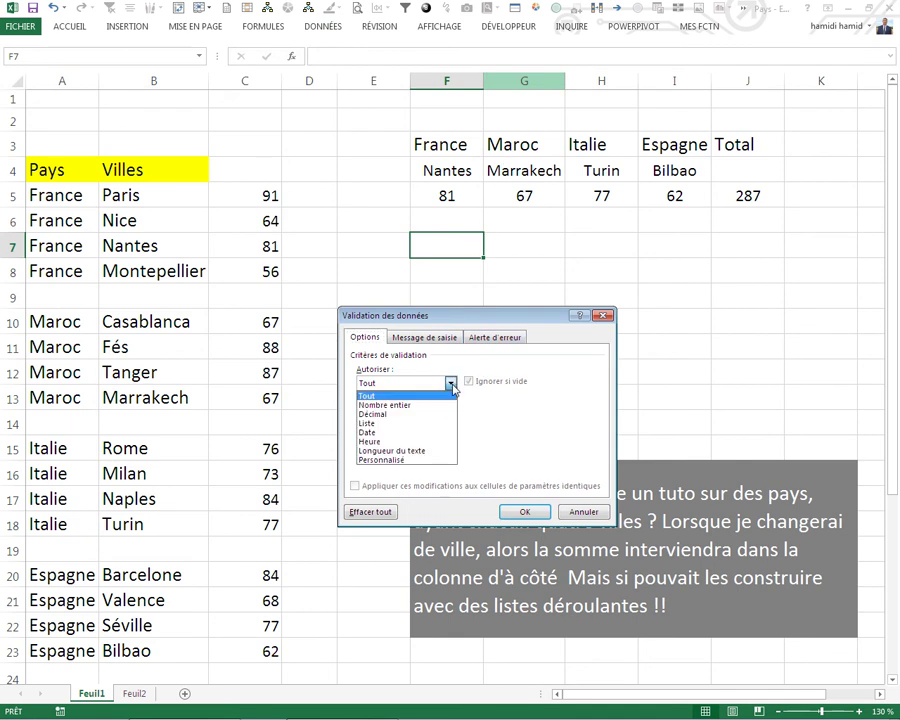
click(374, 423)
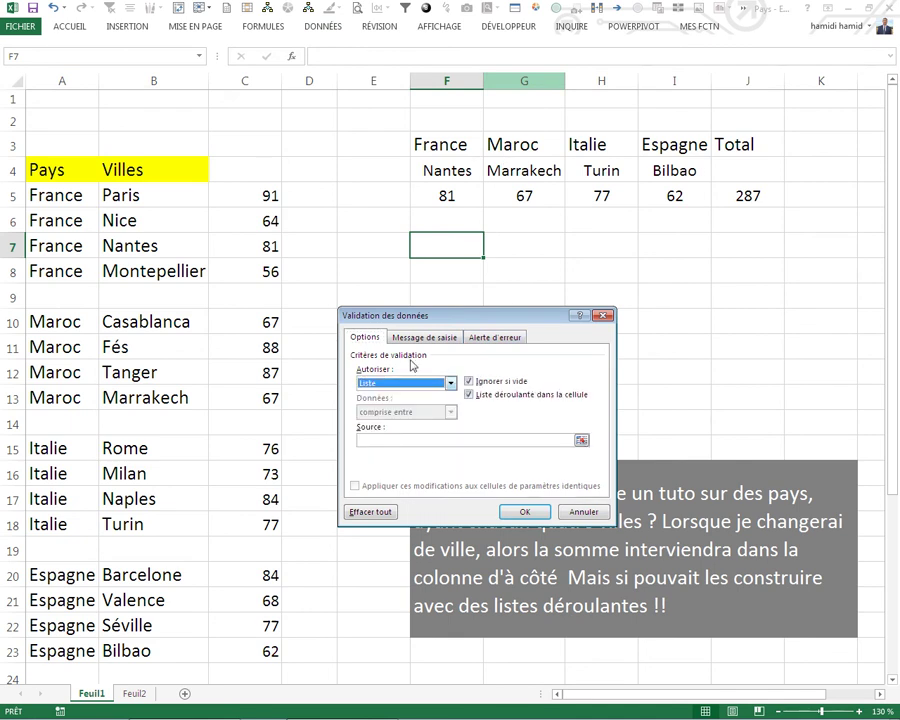
click(390, 441)
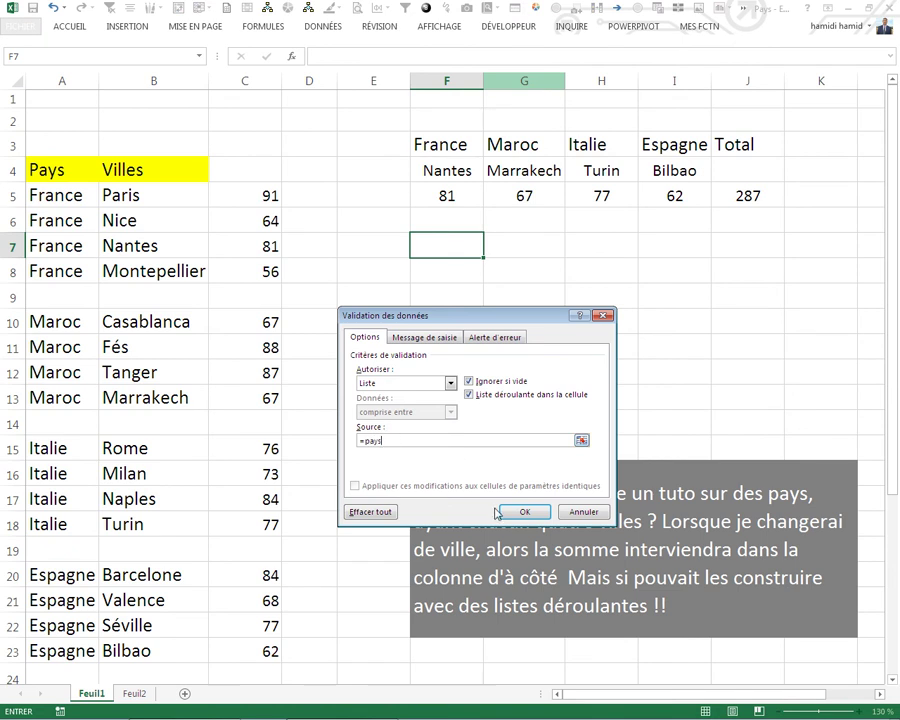
key(Return)
- Set F7 to Maroc, copy its drop-down down to F10, and set F8 to France
click(489, 251)
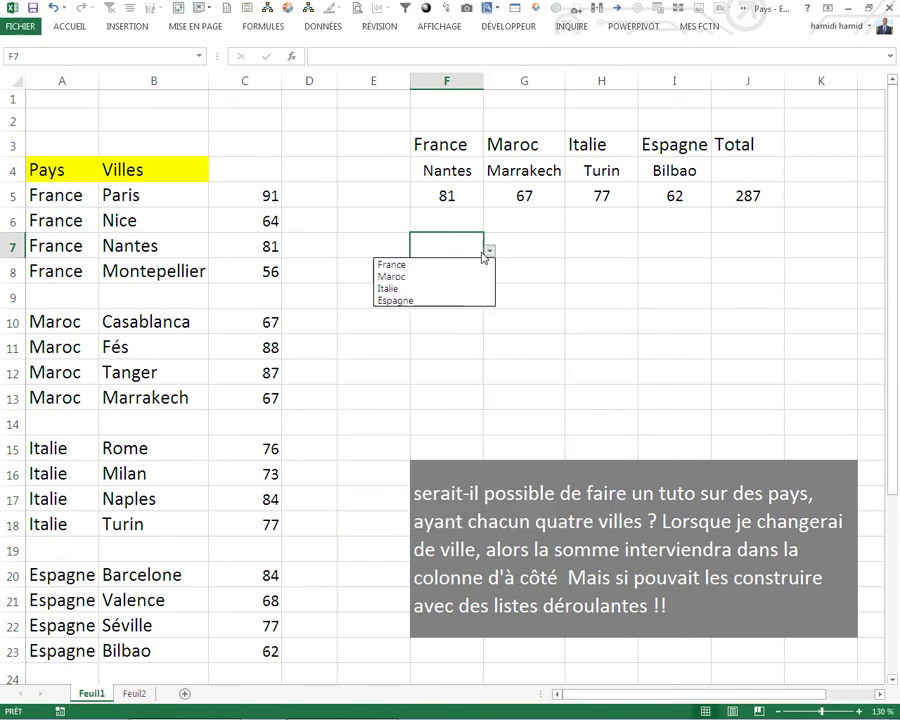
click(392, 278)
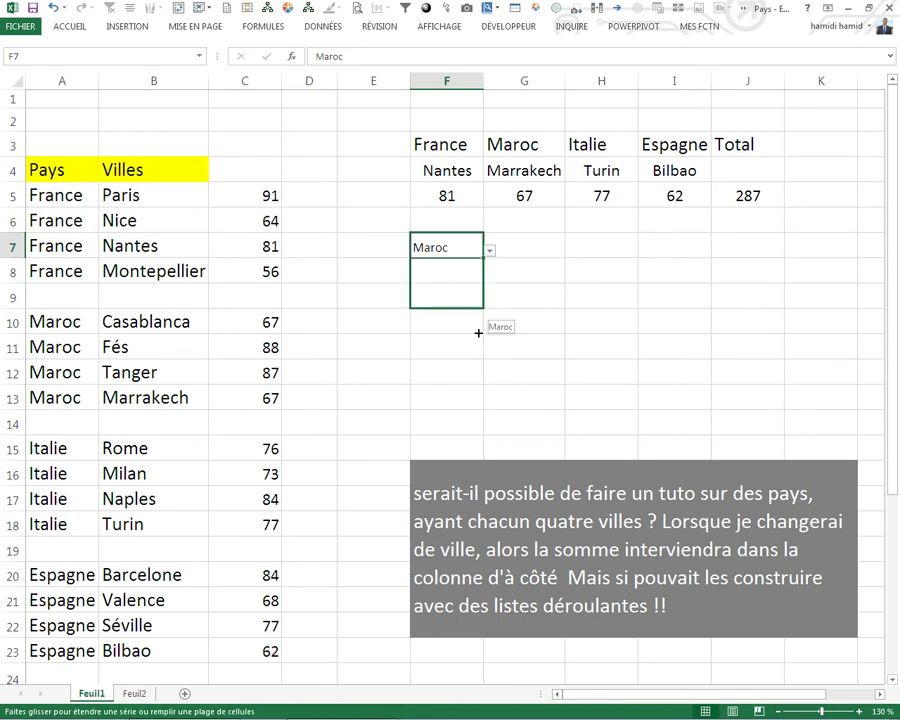
drag(484, 259, 478, 328)
click(451, 271)
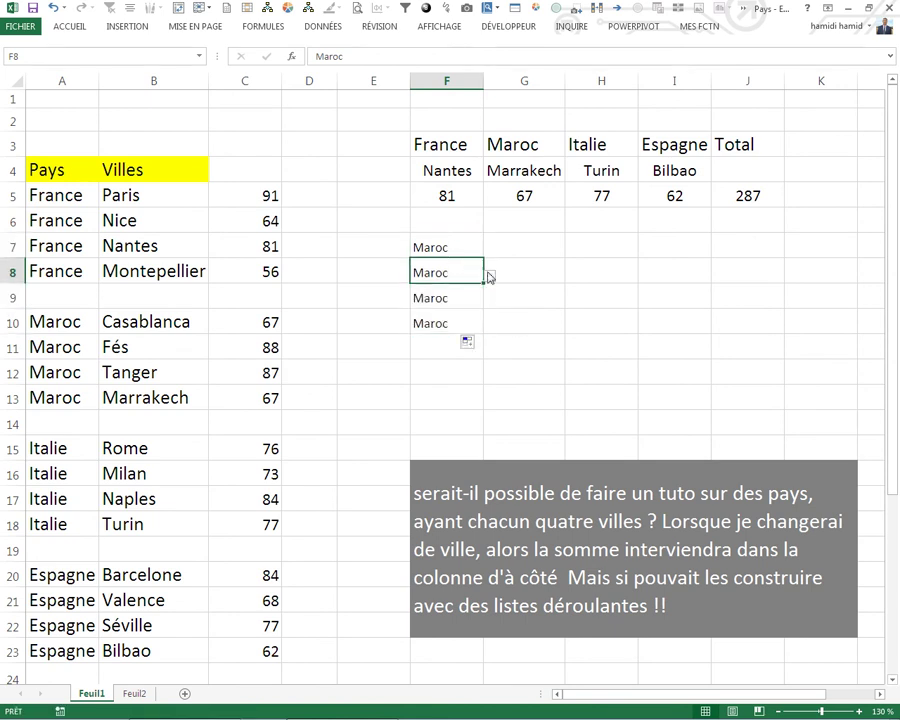
click(489, 275)
click(392, 289)
- Set F9 to Italie and F10 to Espagne, then recheck F7's drop-down
click(449, 299)
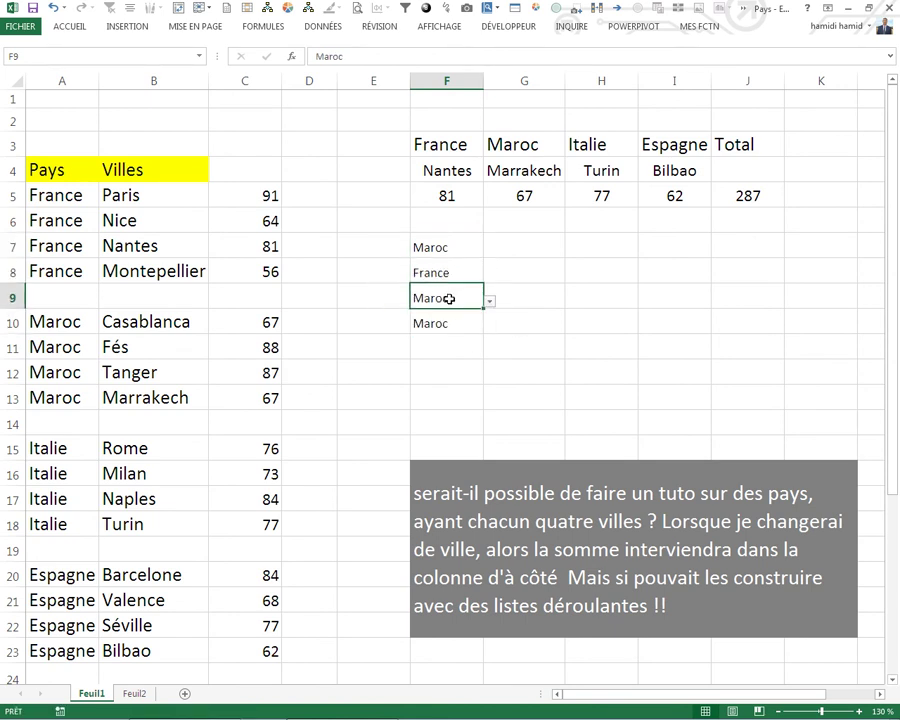
click(490, 301)
click(430, 334)
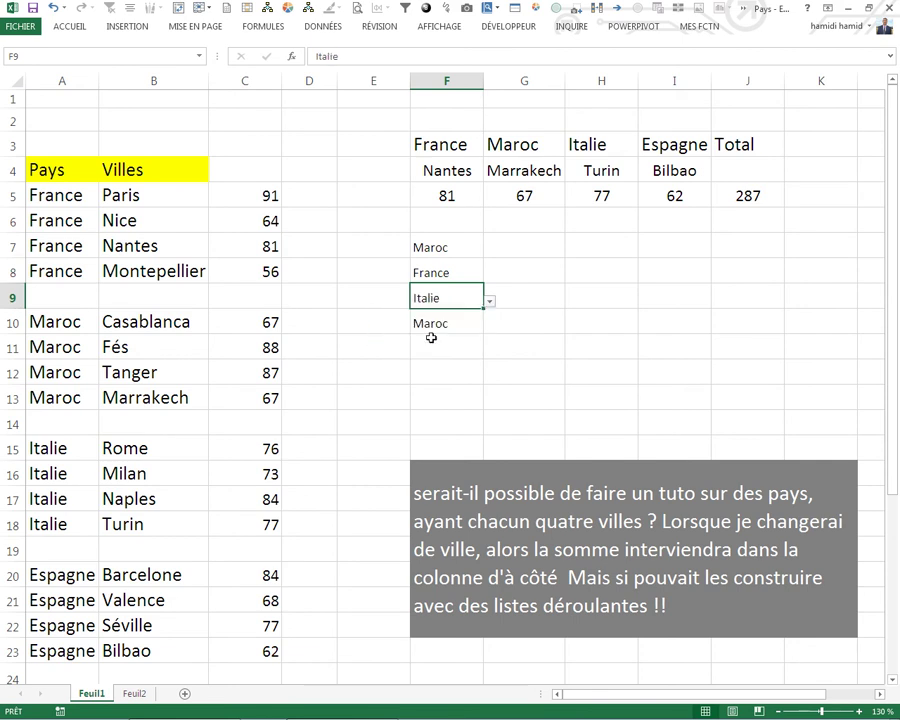
click(455, 326)
click(489, 326)
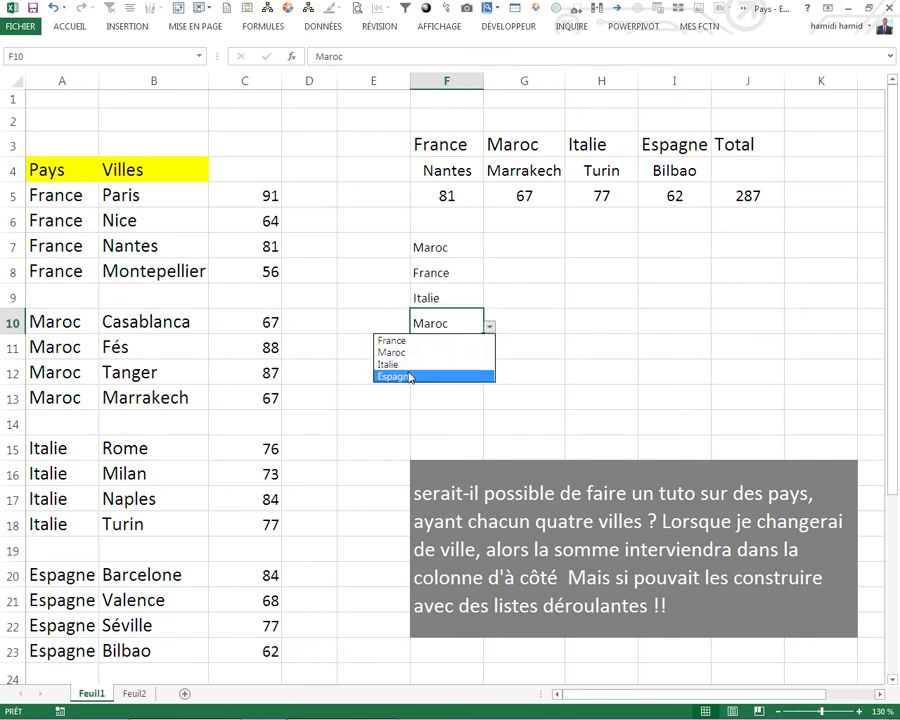
click(428, 372)
click(520, 342)
click(515, 248)
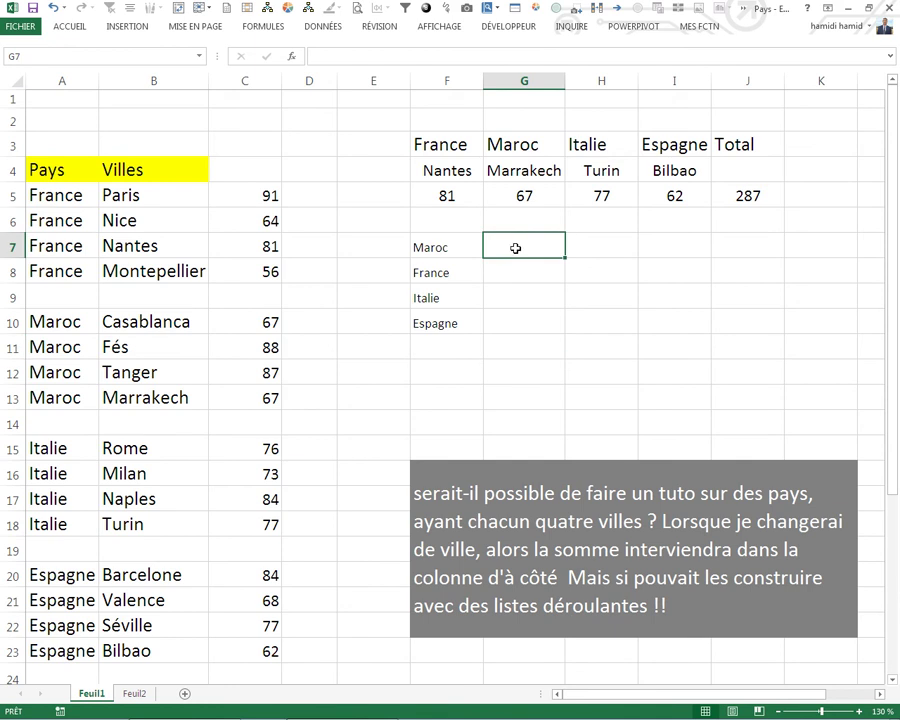
click(445, 252)
click(522, 240)
click(455, 251)
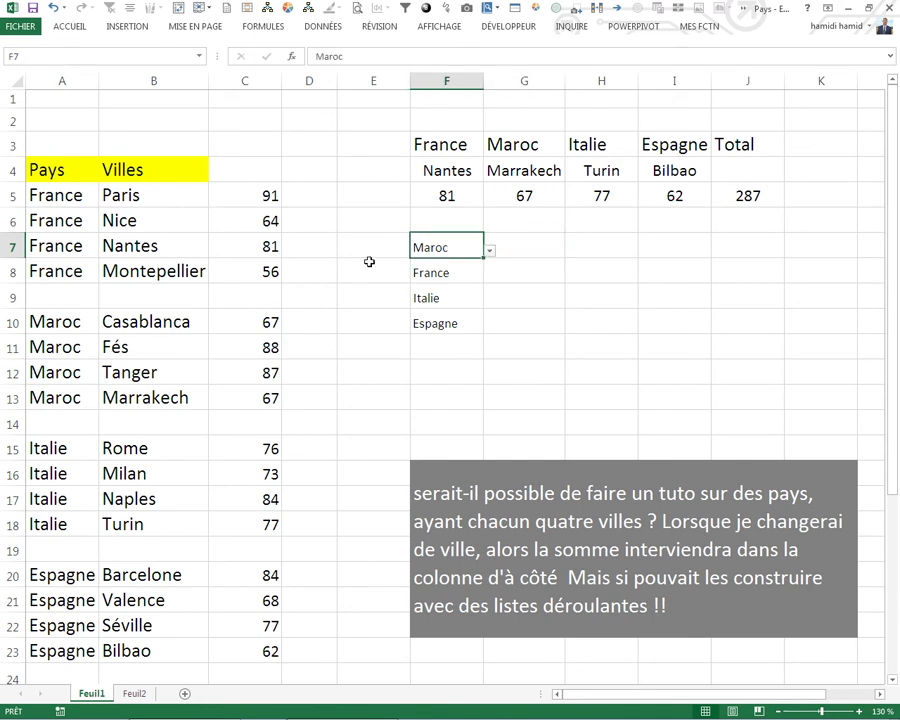
- Name the France cities B5:B8 'france' and the Maroc cities B10:B13 'maroc'
click(514, 245)
drag(148, 197, 151, 268)
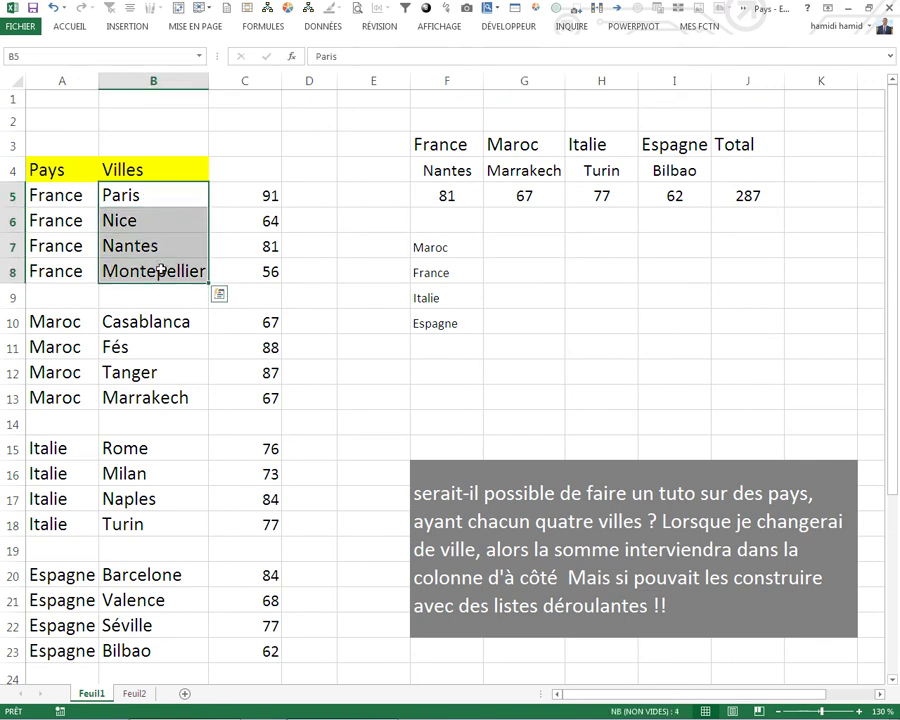
click(35, 54)
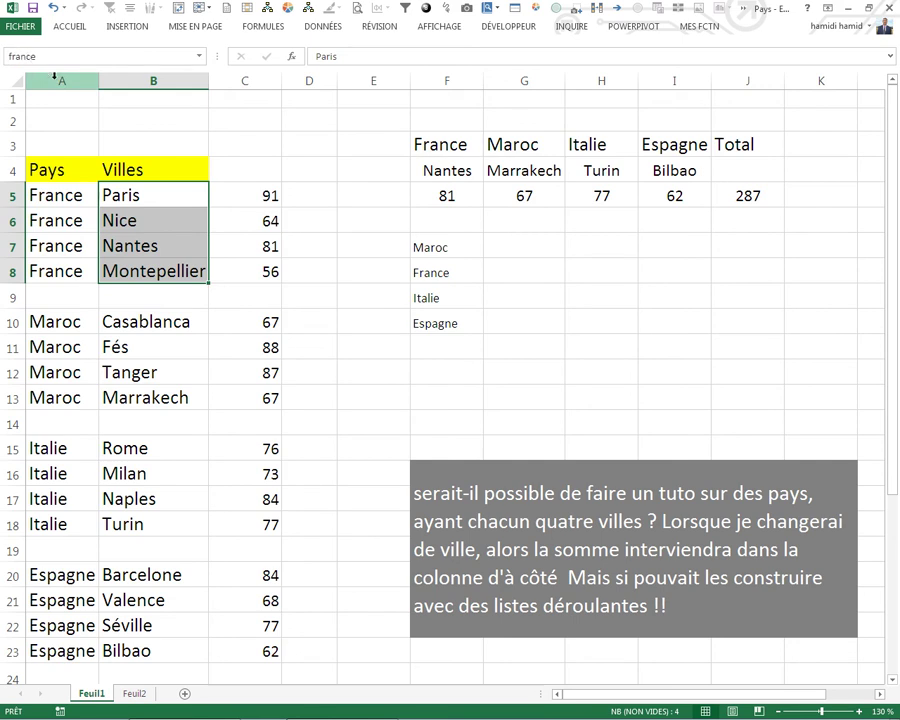
key(Return)
drag(150, 322, 150, 397)
click(37, 58)
text(maroc)
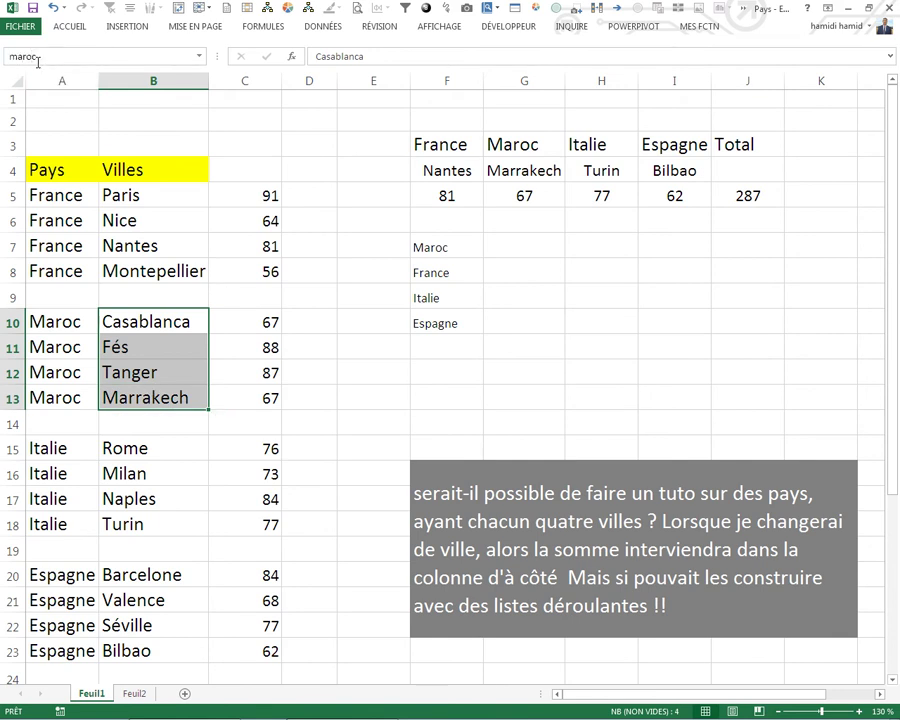
key(Return)
- Name the Italie cities B15:B18 'italie' and give the Spanish cities B20:B23 their country name
drag(122, 450, 146, 524)
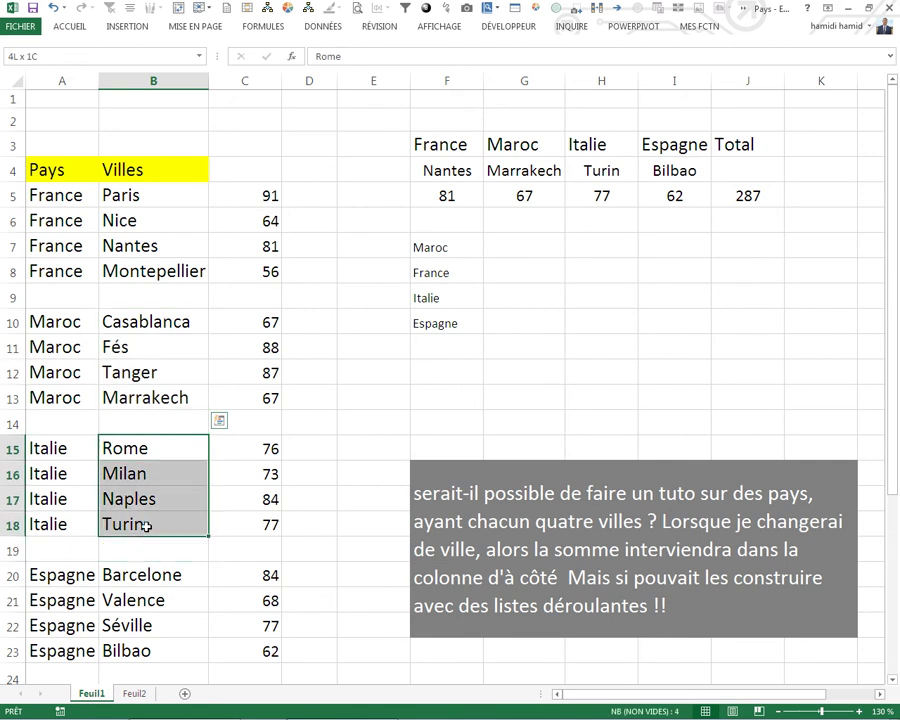
click(31, 59)
text(It)
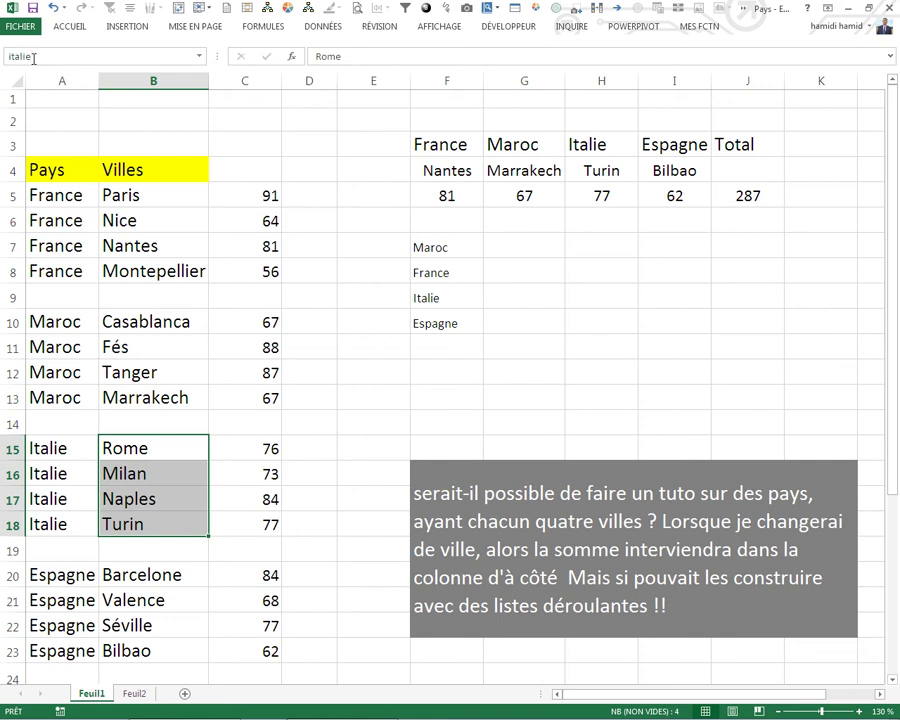
drag(180, 574, 137, 645)
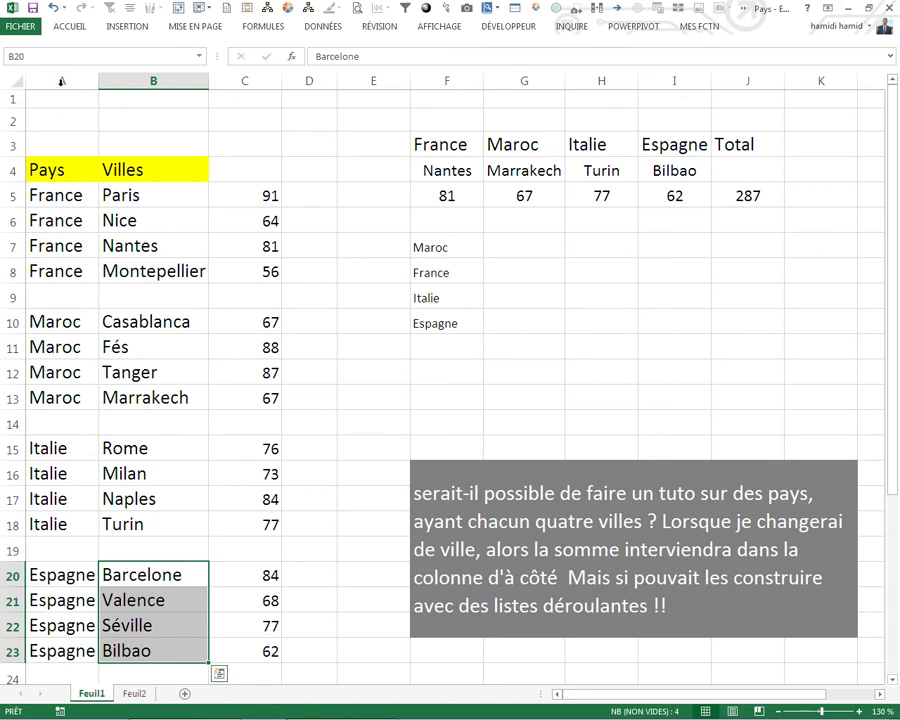
click(39, 52)
text(espagne)
key(Return)
click(522, 320)
click(521, 248)
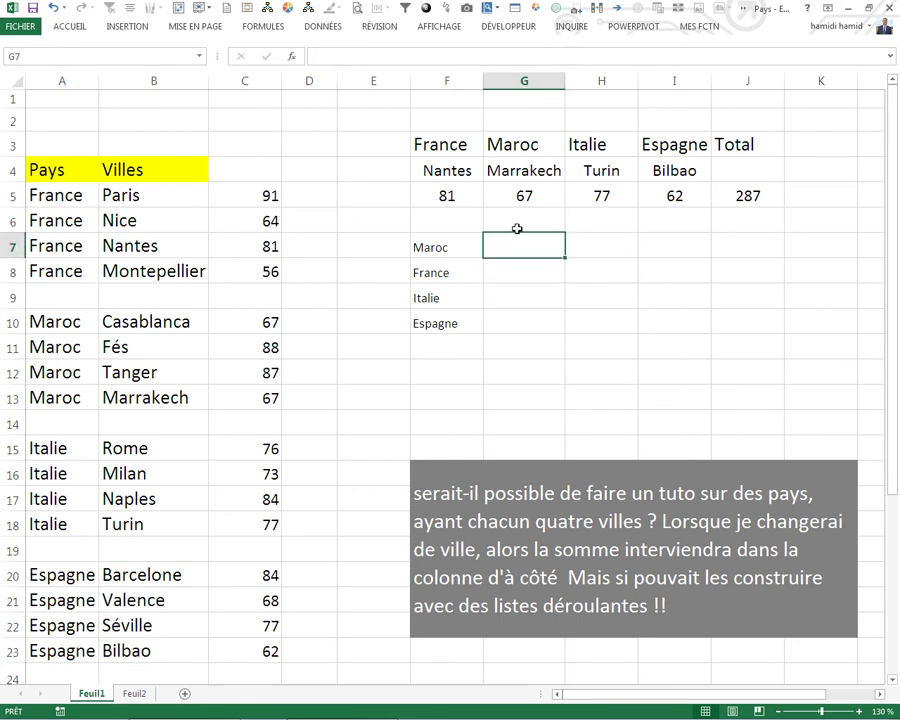
- Add list validation to G7 with source =INDIRECT($F7) so it lists F7's cities
click(322, 27)
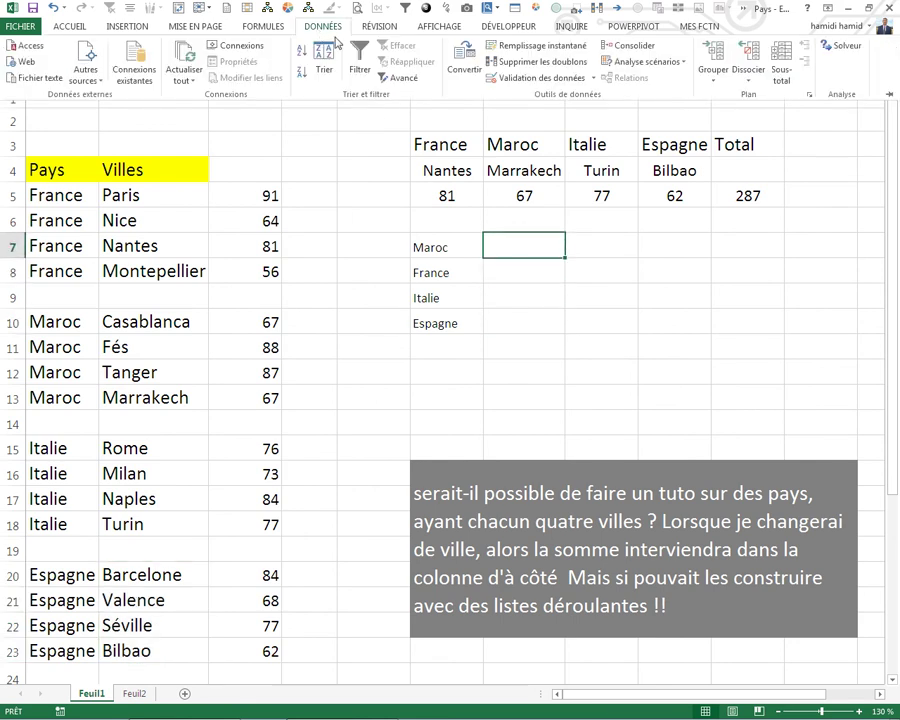
click(515, 77)
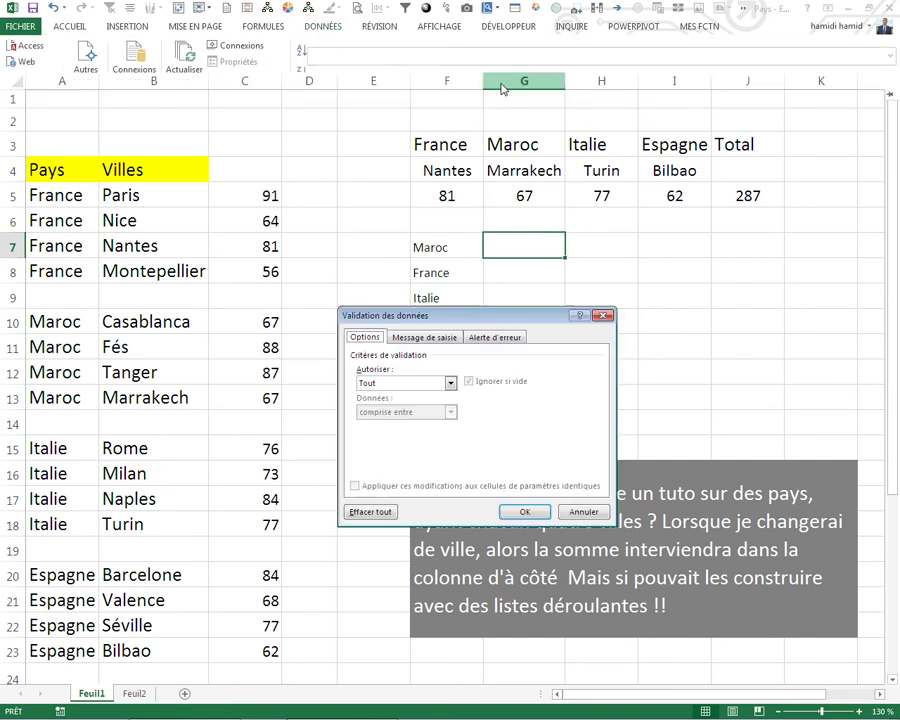
click(450, 383)
click(408, 418)
click(391, 441)
text(=indirect()
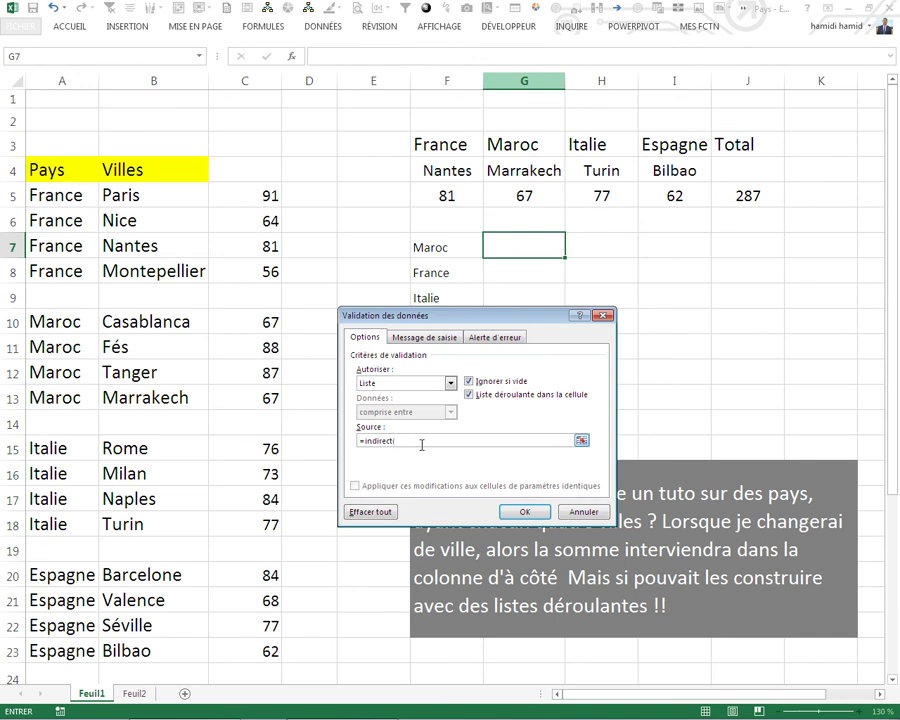
click(441, 252)
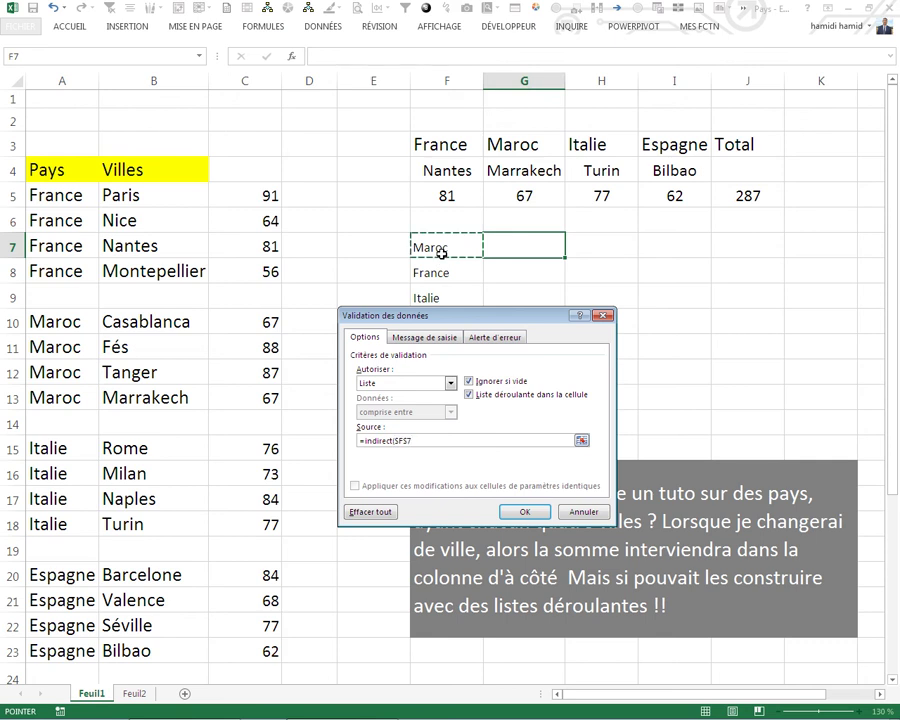
click(401, 447)
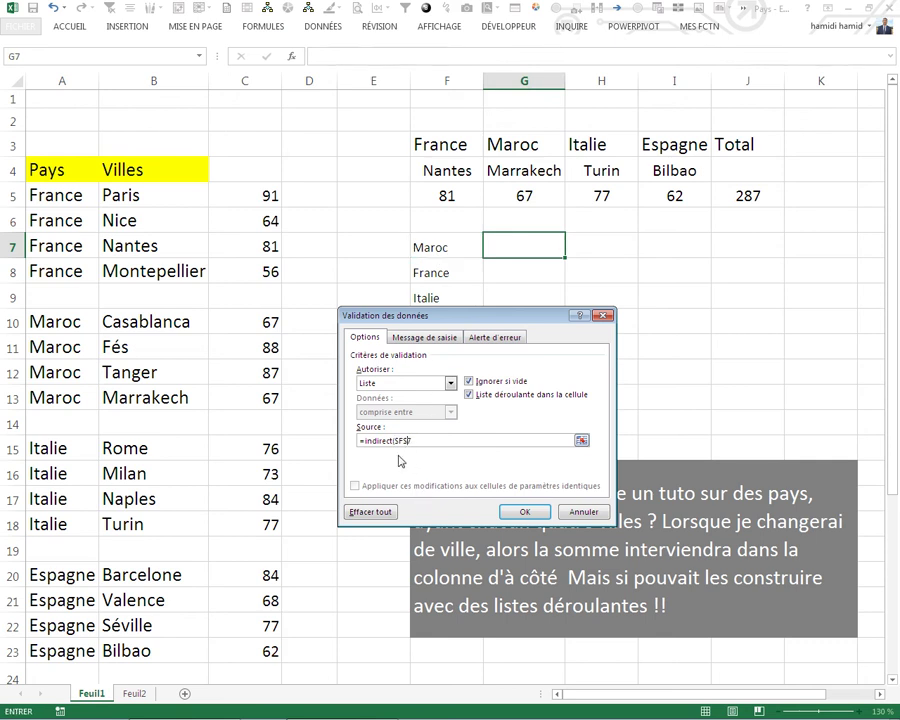
key(BackSpace)
key(Return)
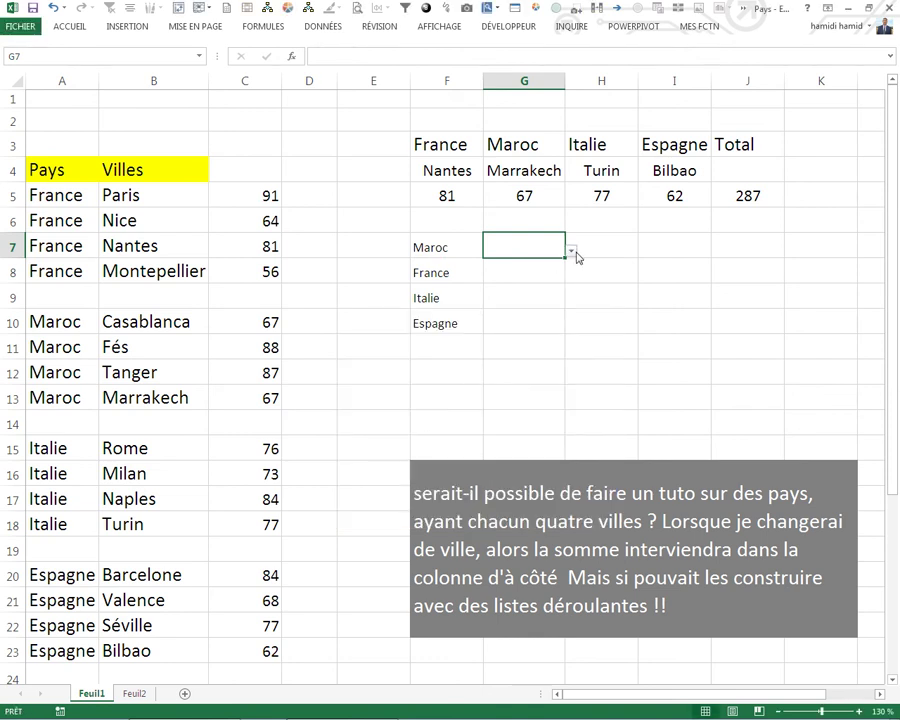
- Copy G7's city drop-down down to G10 and enlarge the font of F7:G10
click(572, 252)
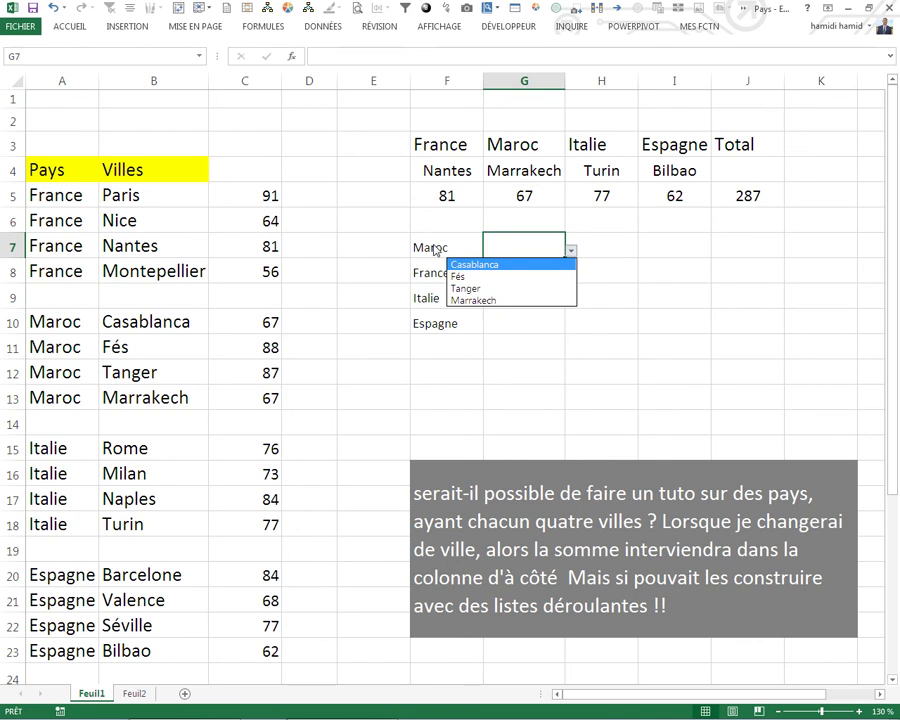
click(494, 244)
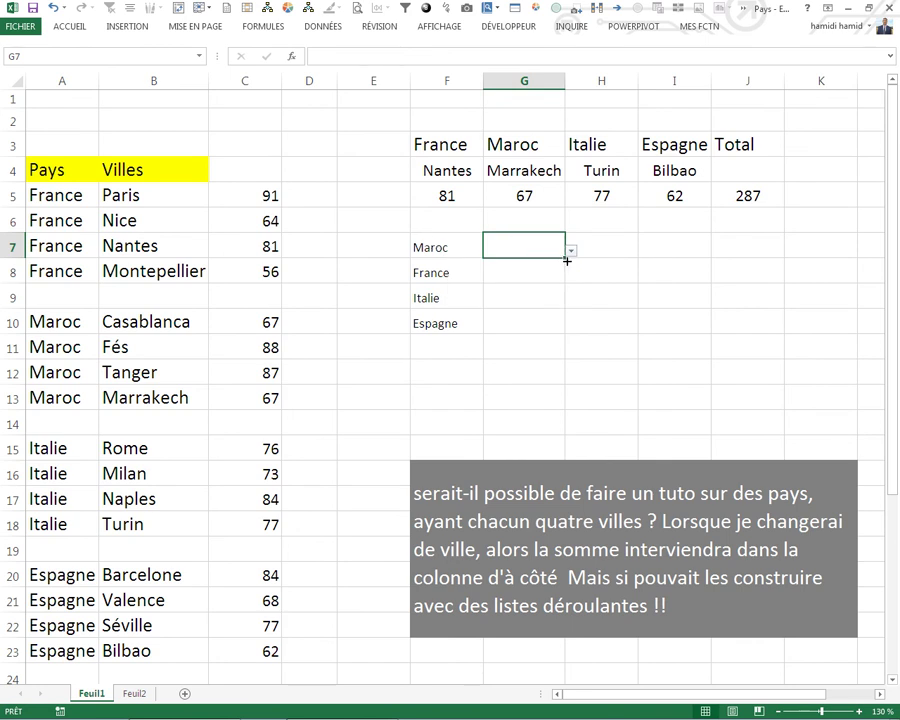
drag(565, 258, 562, 332)
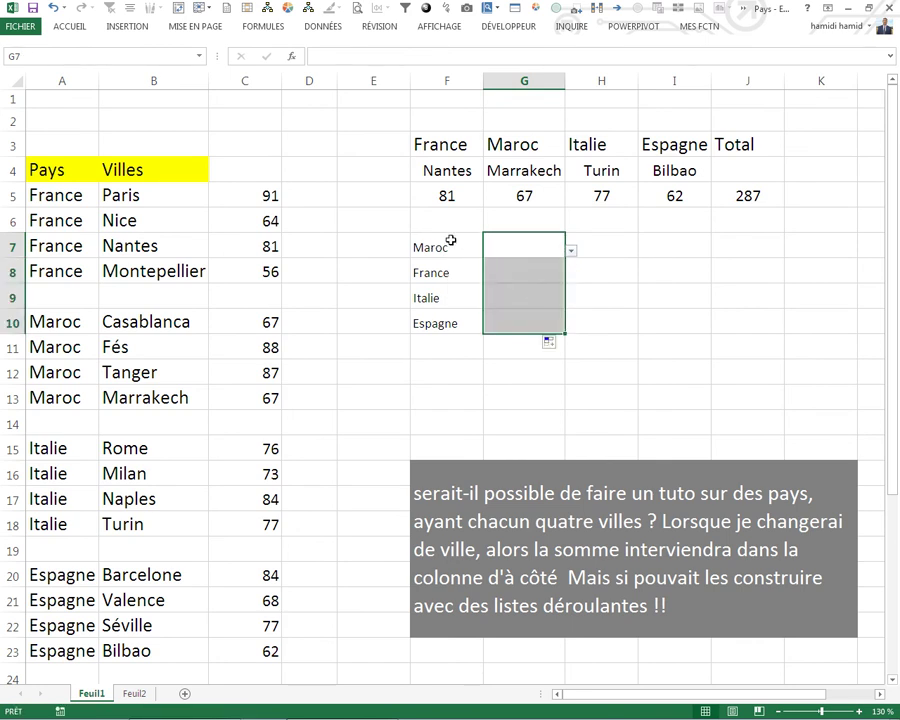
drag(457, 243, 518, 316)
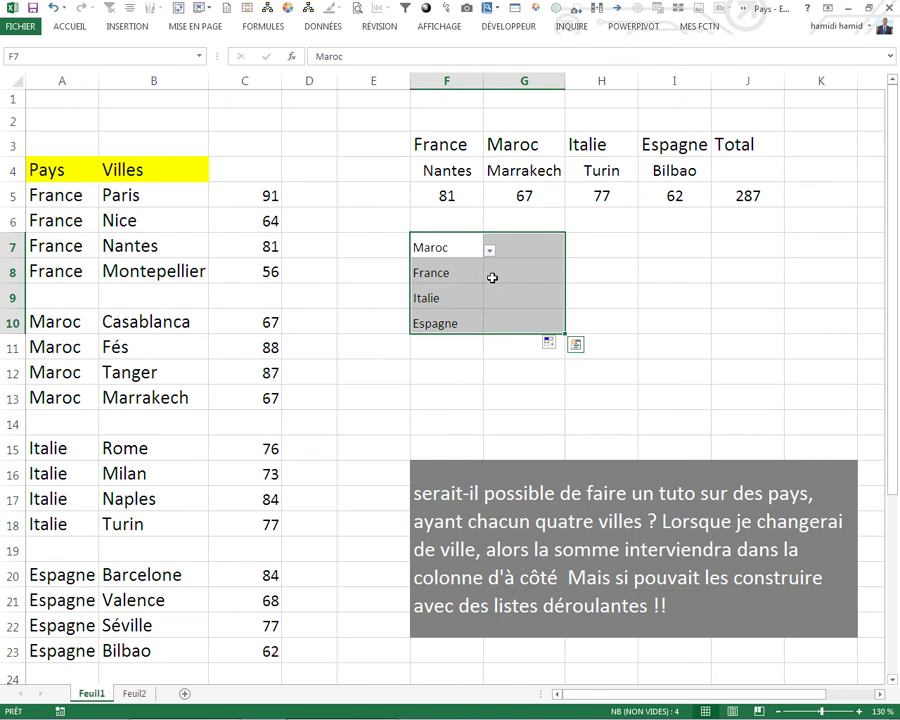
right_click(488, 277)
click(578, 241)
click(578, 241)
click(600, 322)
- Pick Casablanca for Maroc, Nice for France and Naples for Italie in G7:G9
click(550, 246)
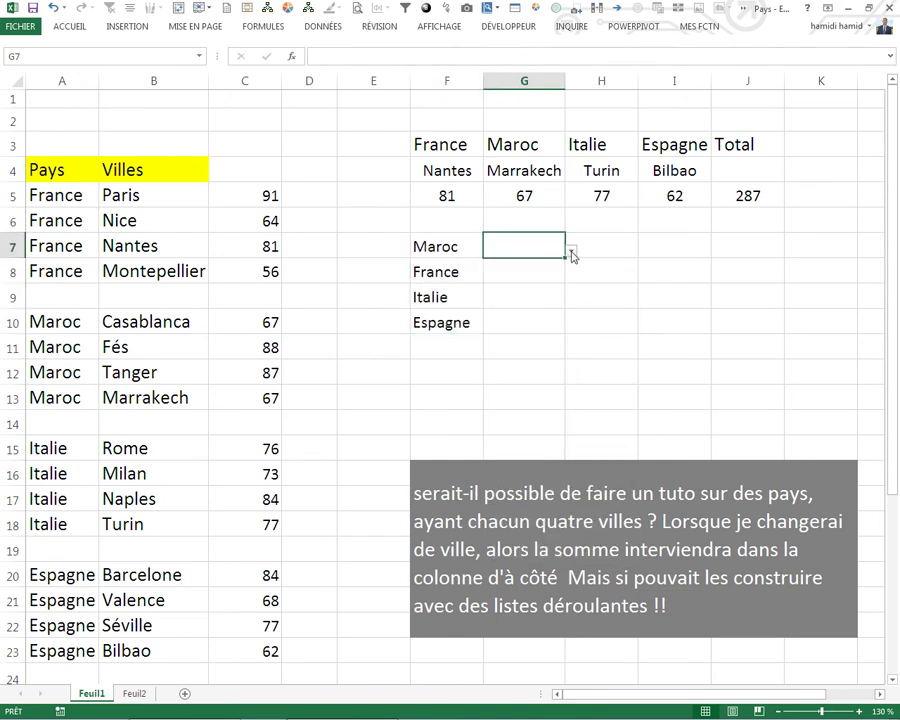
click(570, 256)
click(524, 266)
click(556, 272)
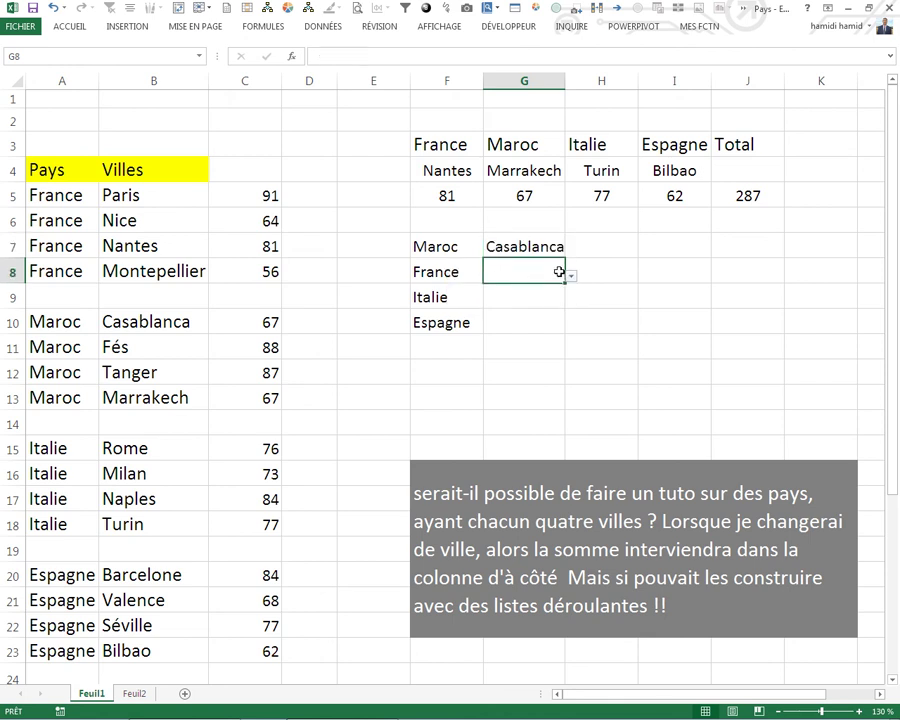
click(571, 276)
key(Escape)
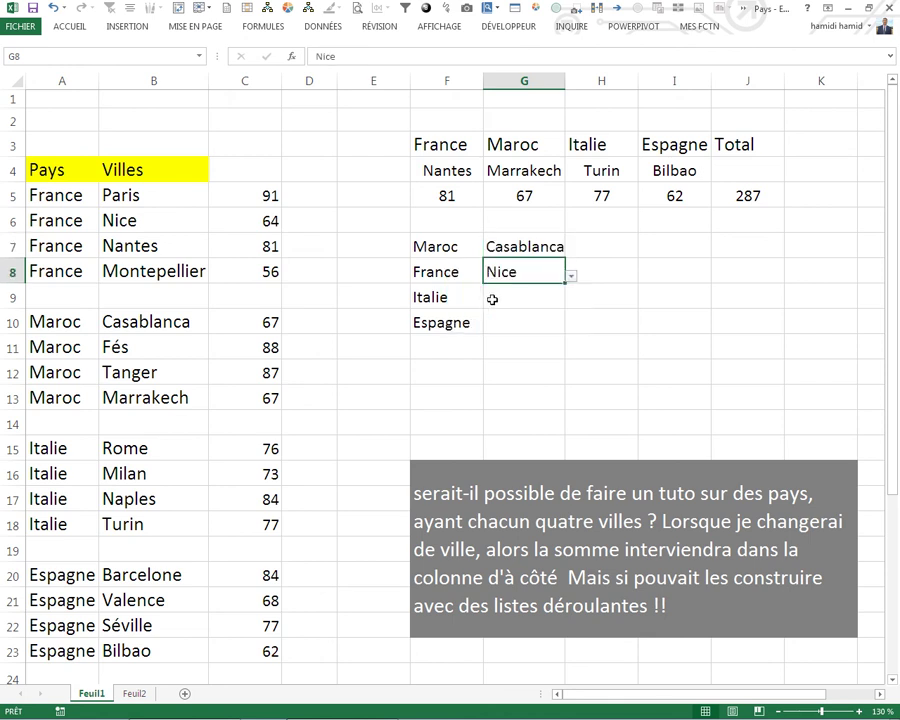
click(516, 296)
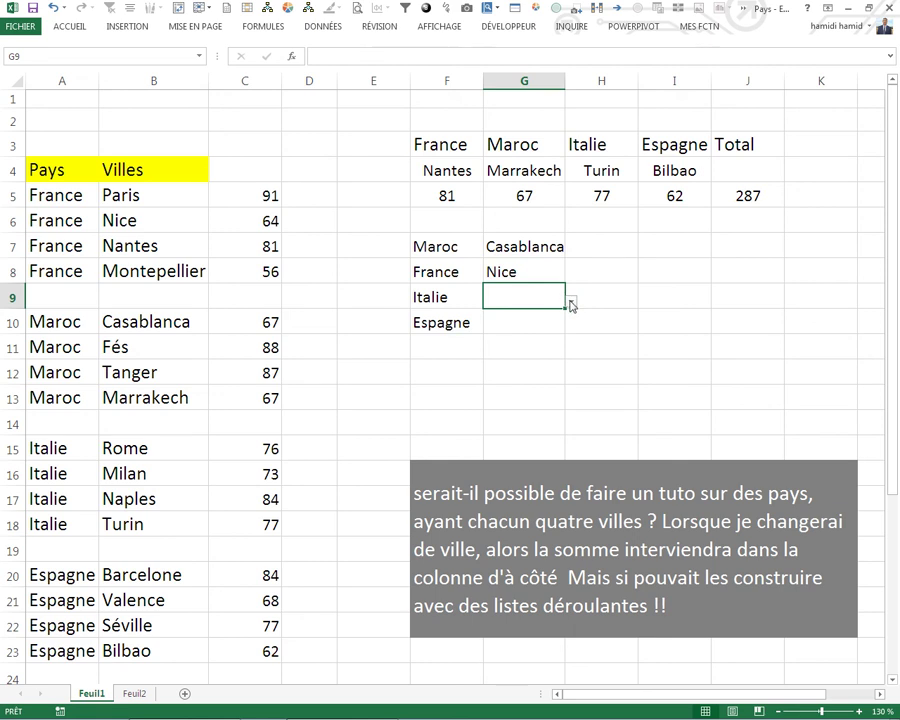
click(571, 302)
click(476, 338)
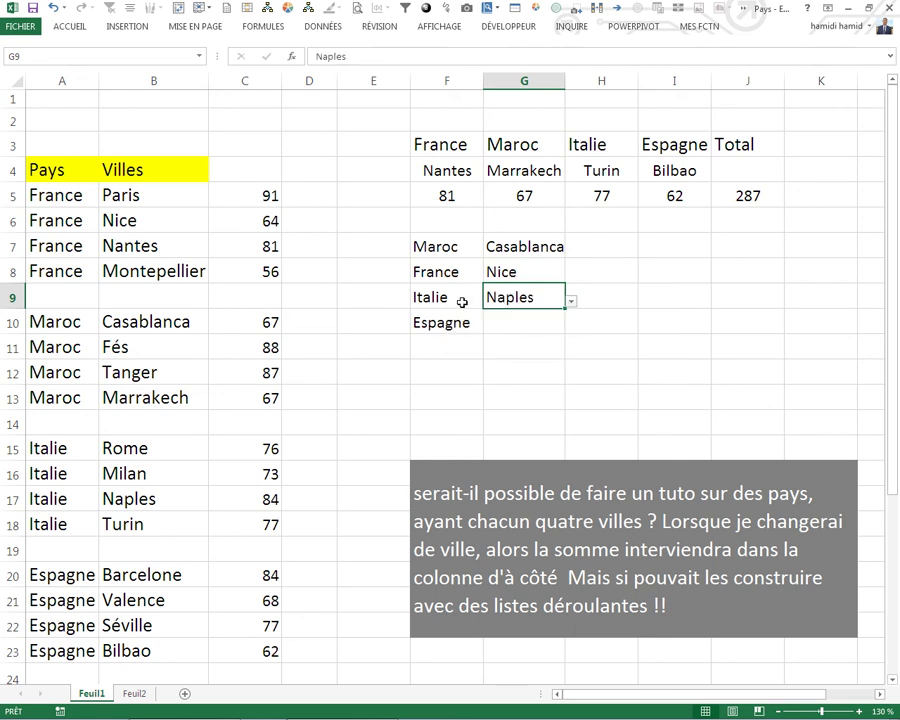
click(515, 315)
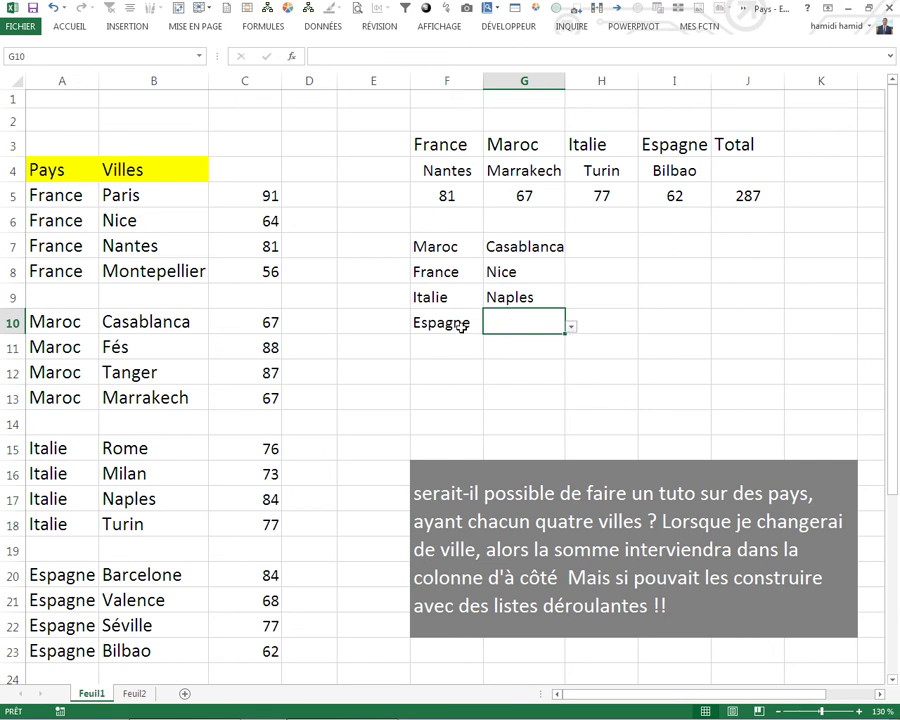
click(425, 335)
- Edit the misspelled Spanish city range name espgane in the Name Manager
click(70, 574)
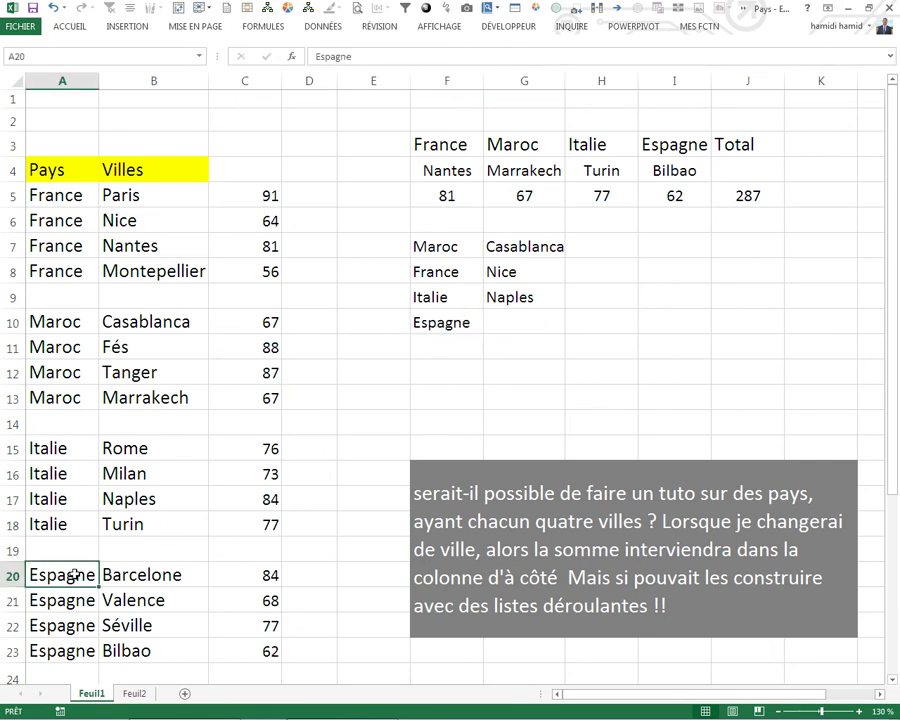
click(199, 56)
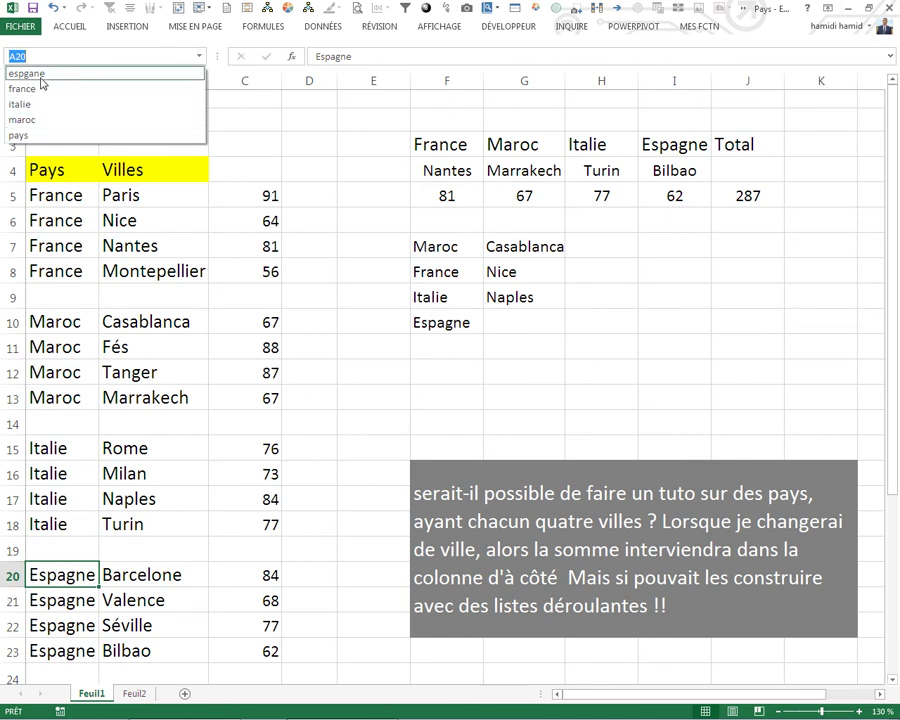
click(213, 118)
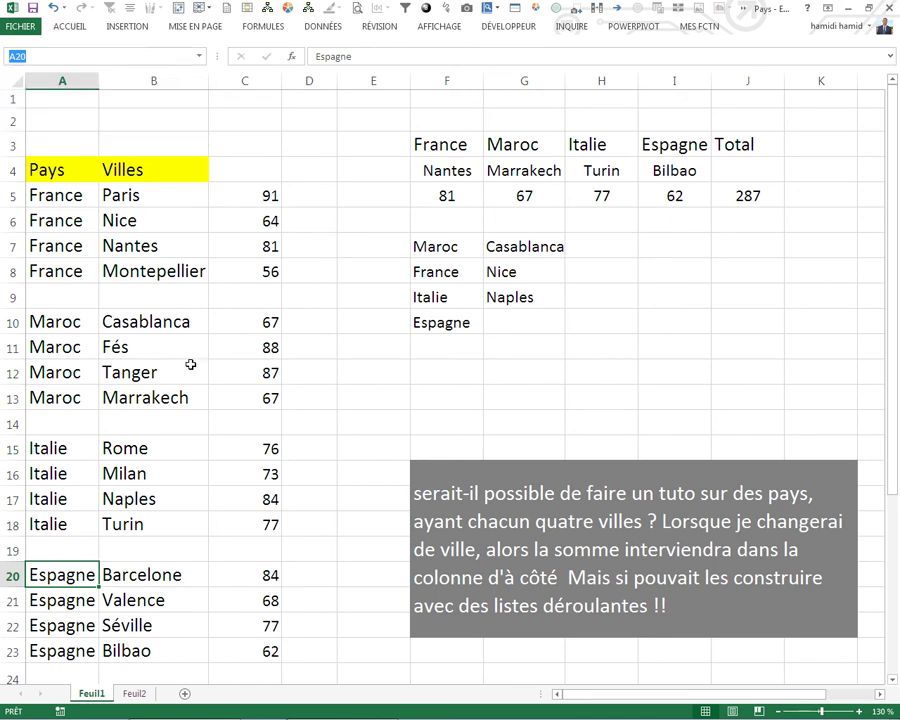
click(263, 26)
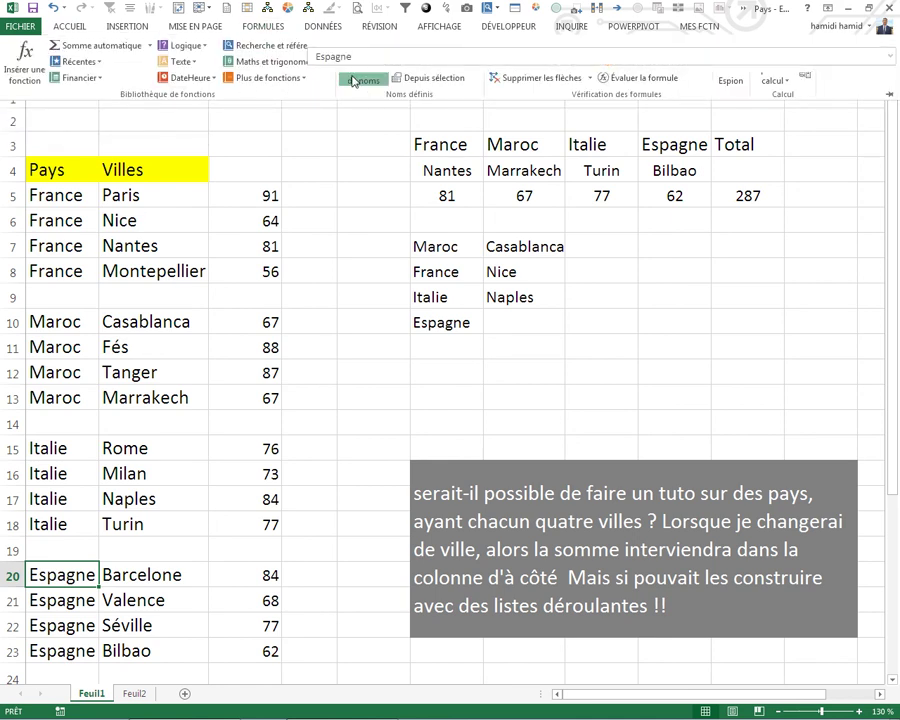
click(364, 70)
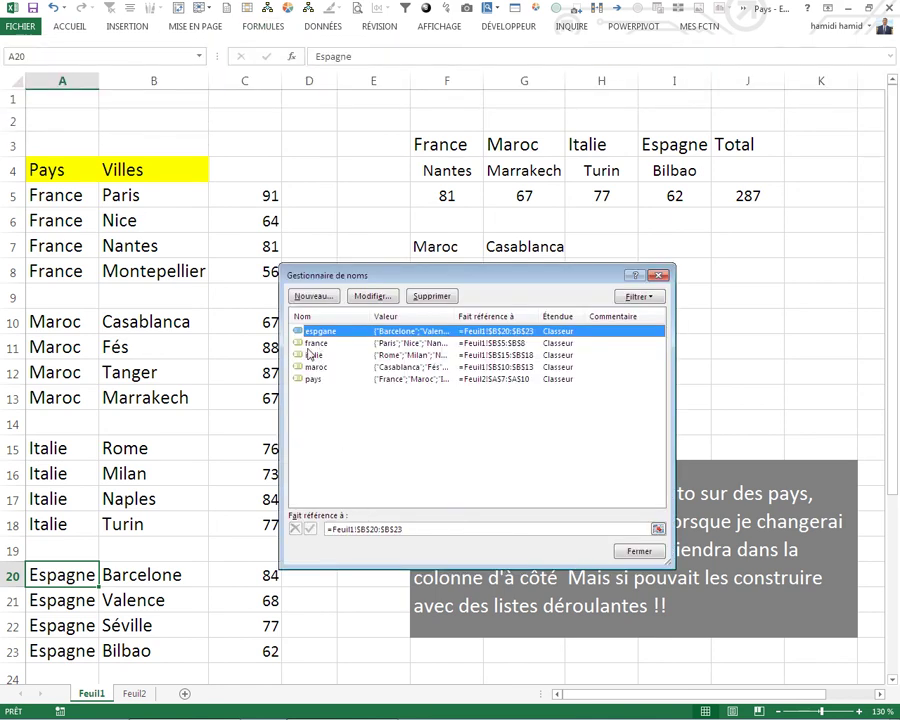
click(370, 297)
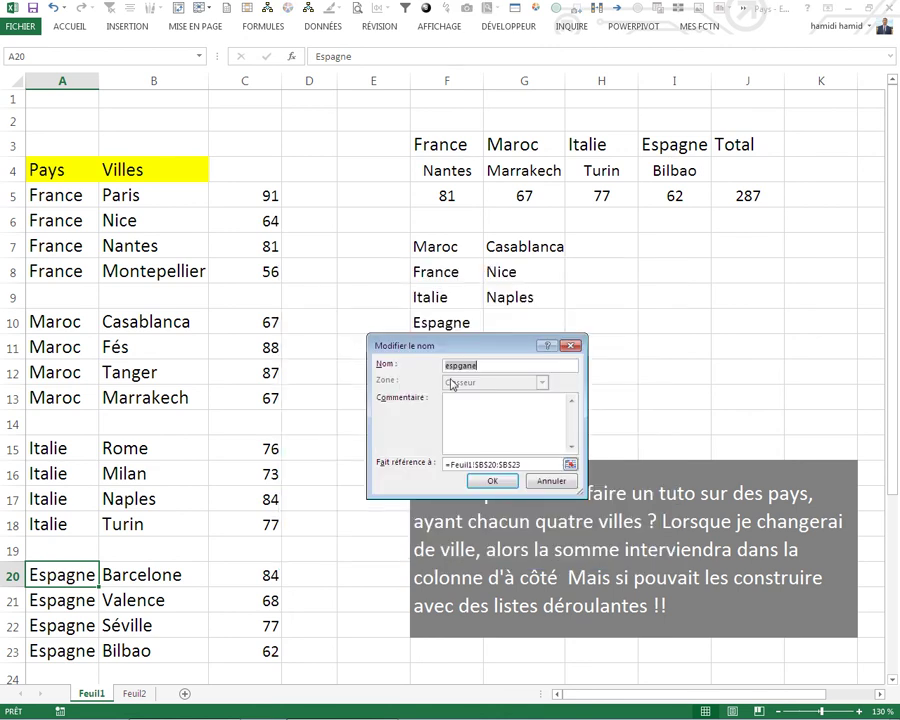
click(484, 366)
click(484, 481)
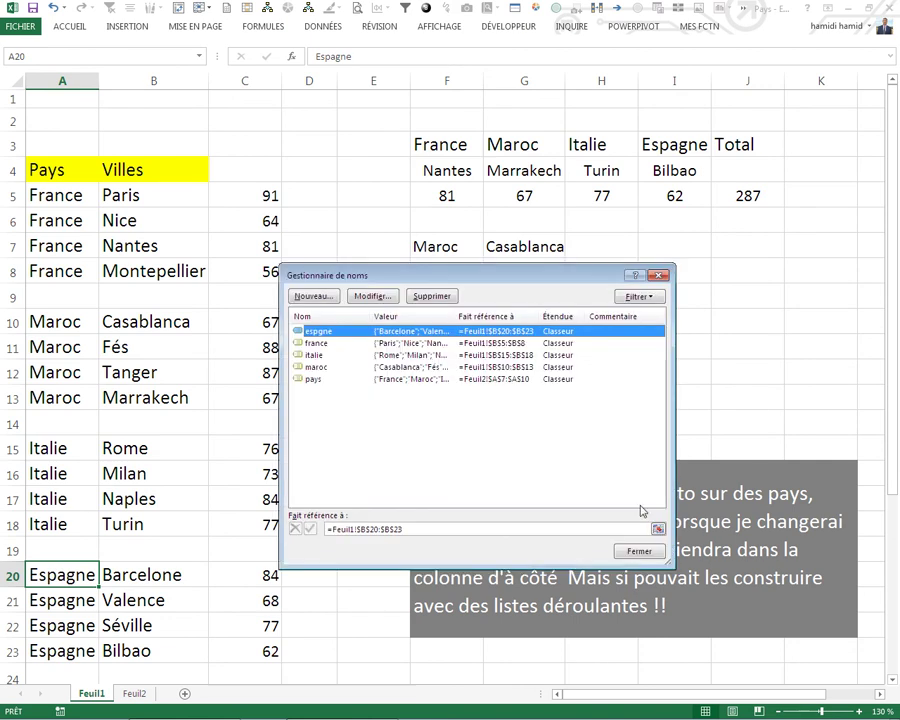
click(639, 551)
click(662, 369)
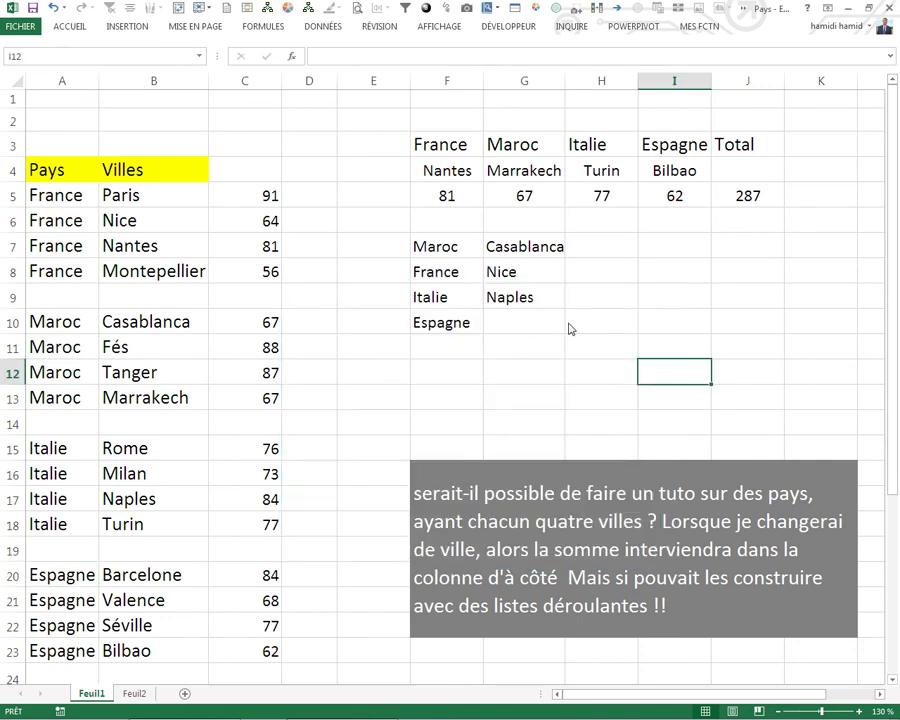
click(525, 315)
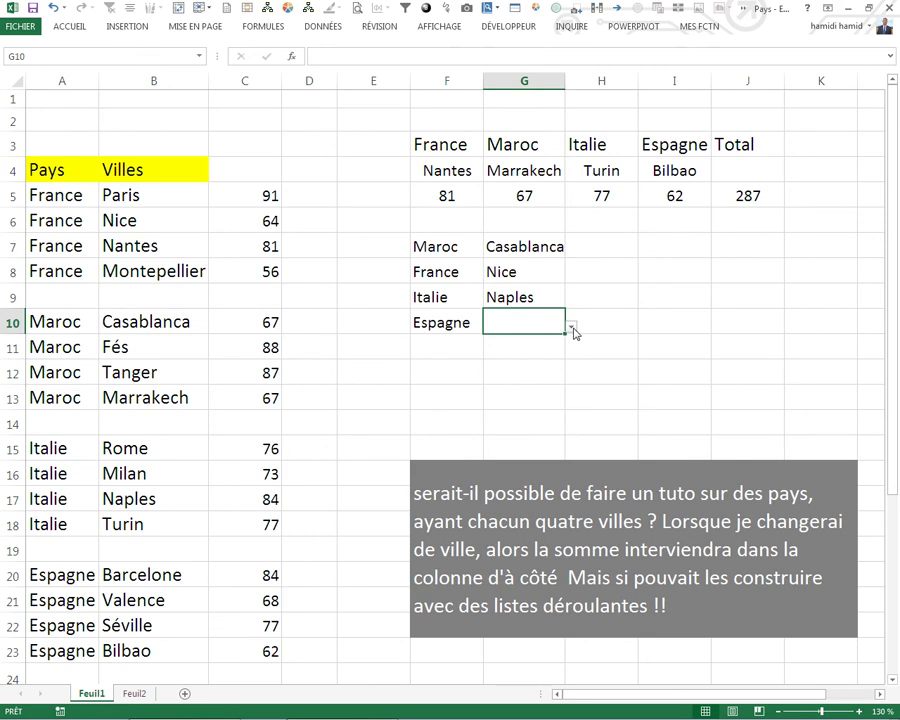
- Copy Naples from G9 down into the empty Espagne city cell G10
click(451, 326)
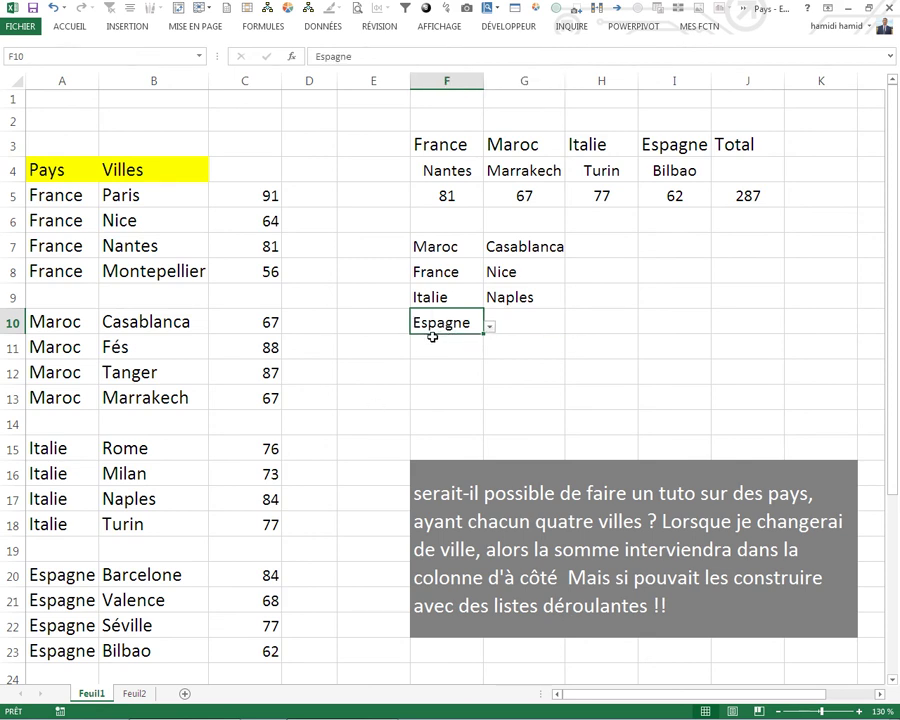
click(524, 323)
key(Up)
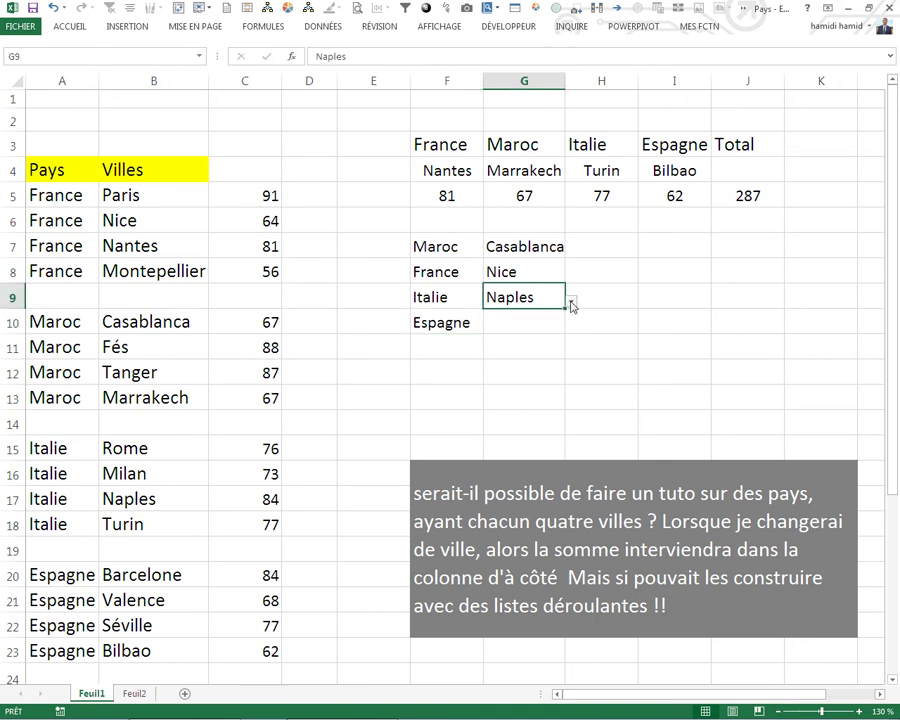
drag(567, 311, 568, 330)
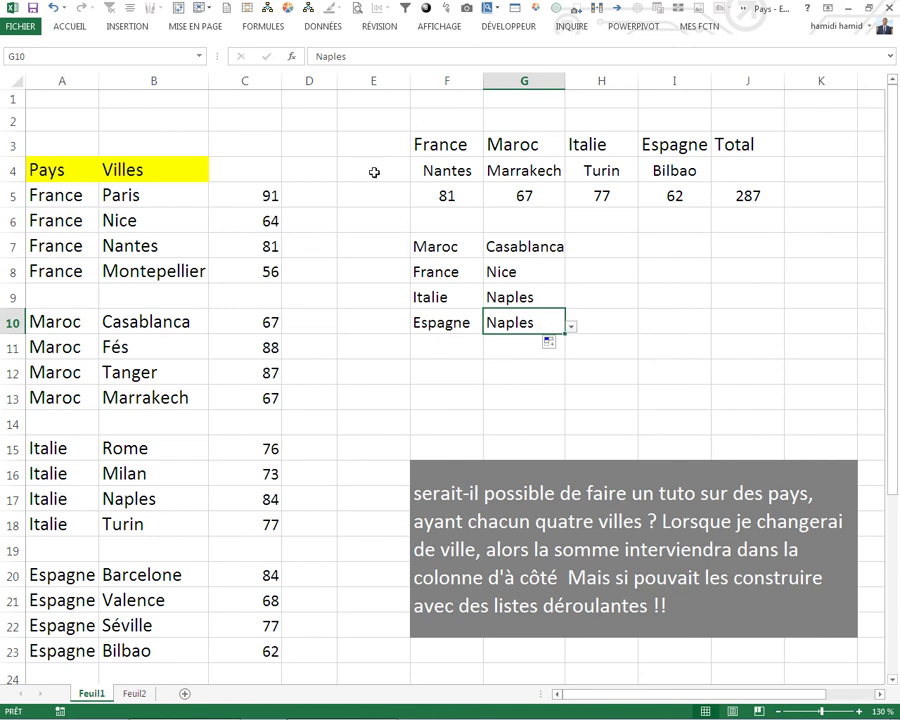
- Rename the Spanish city range from espgne to espagne in the Name Manager
click(262, 26)
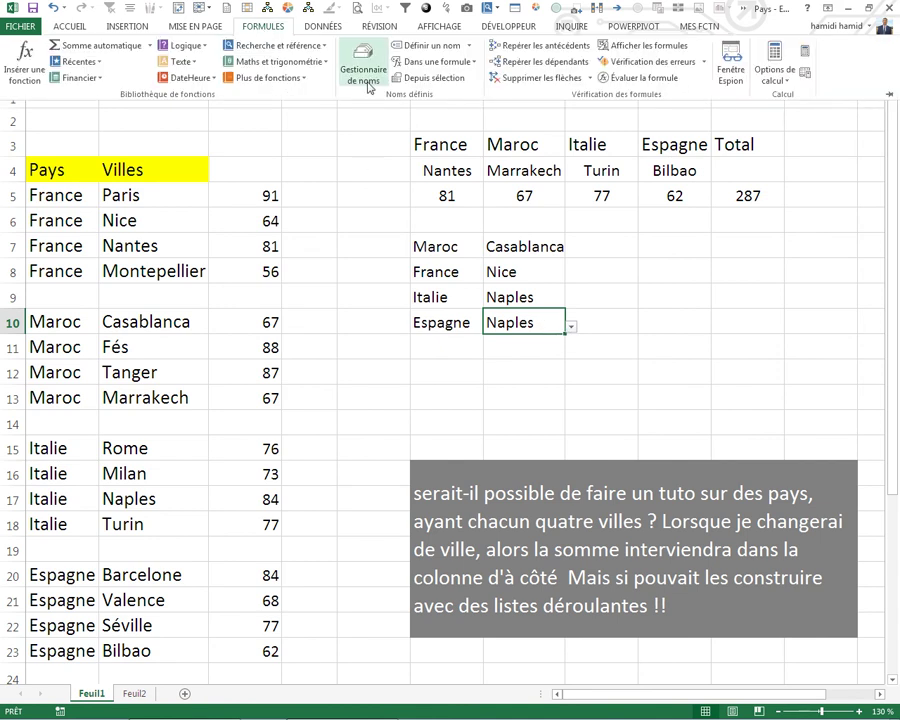
click(362, 84)
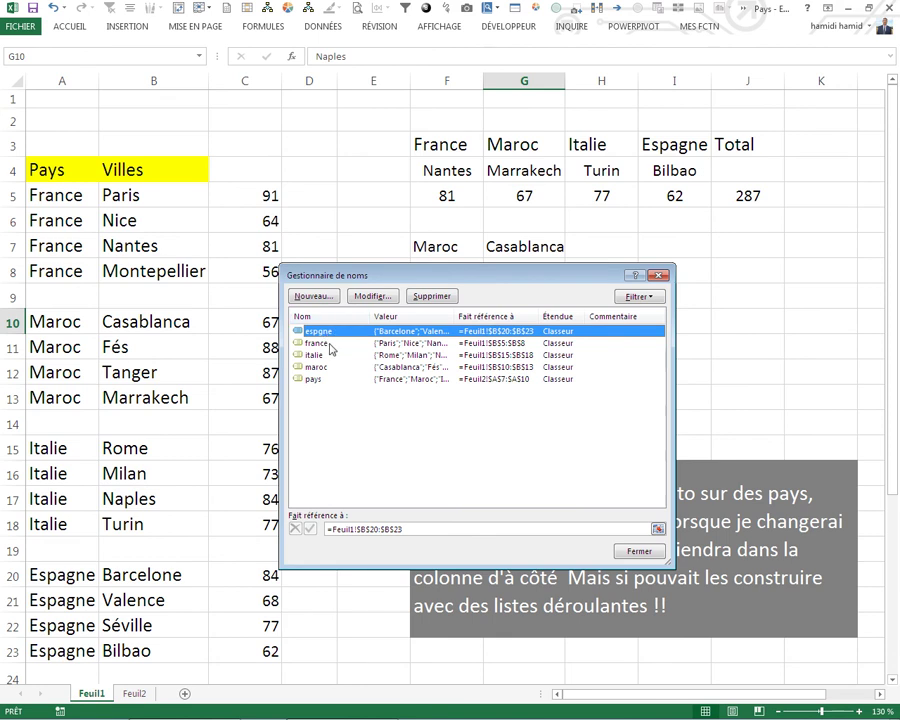
click(372, 296)
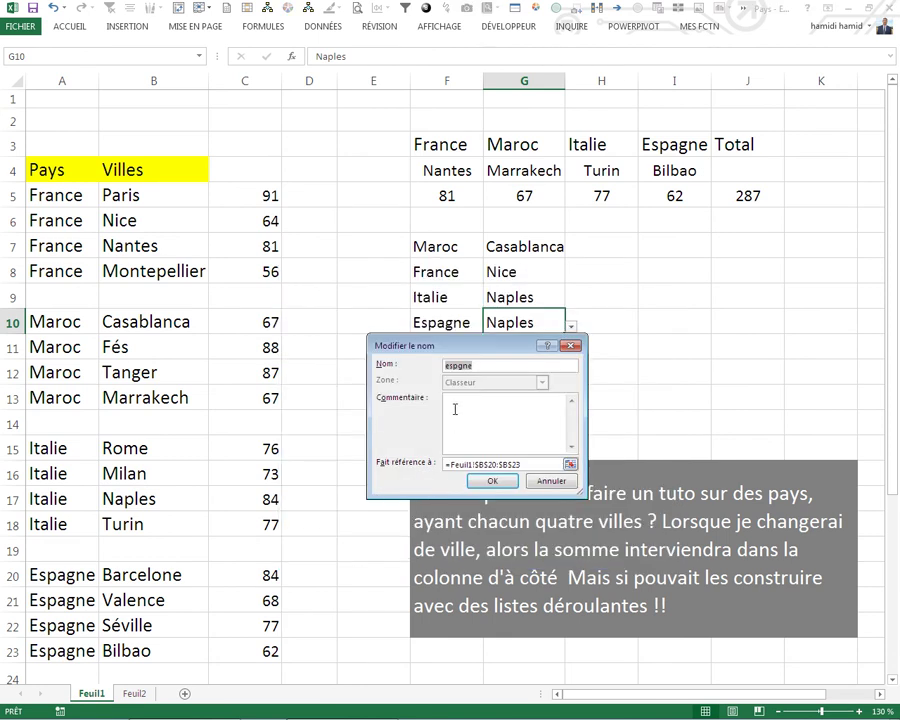
click(458, 366)
text(a)
click(490, 481)
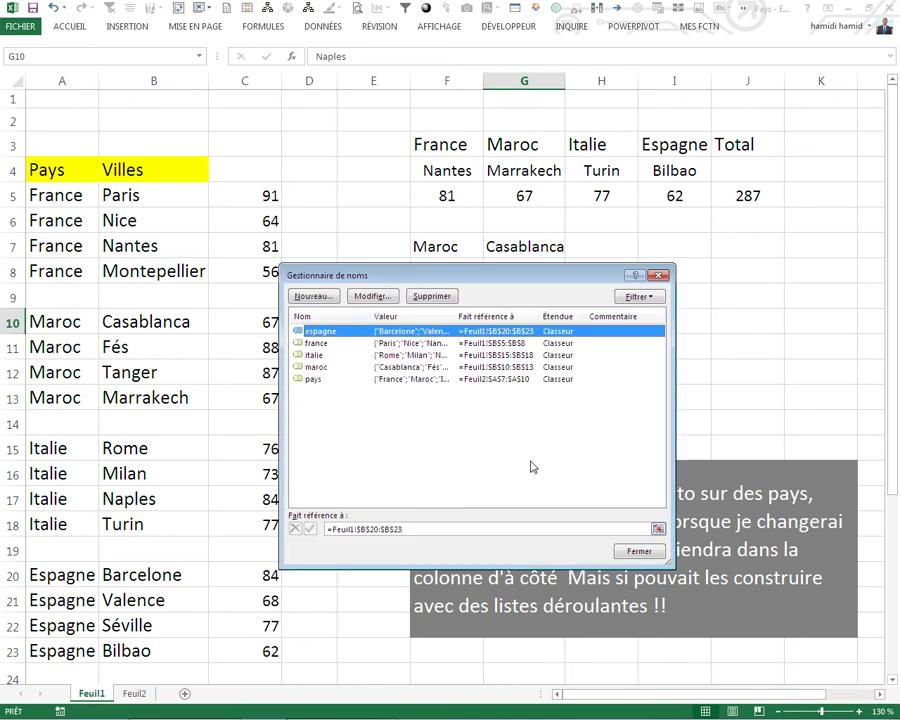
click(639, 551)
click(601, 372)
- Choose Valence from G10's Spanish city list
click(528, 320)
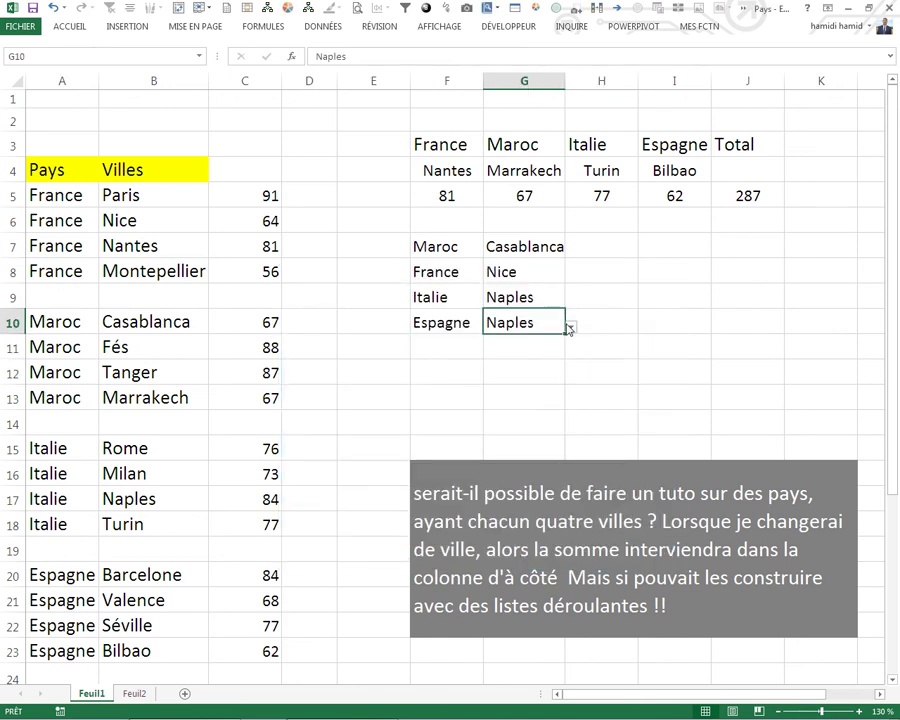
click(570, 326)
click(500, 350)
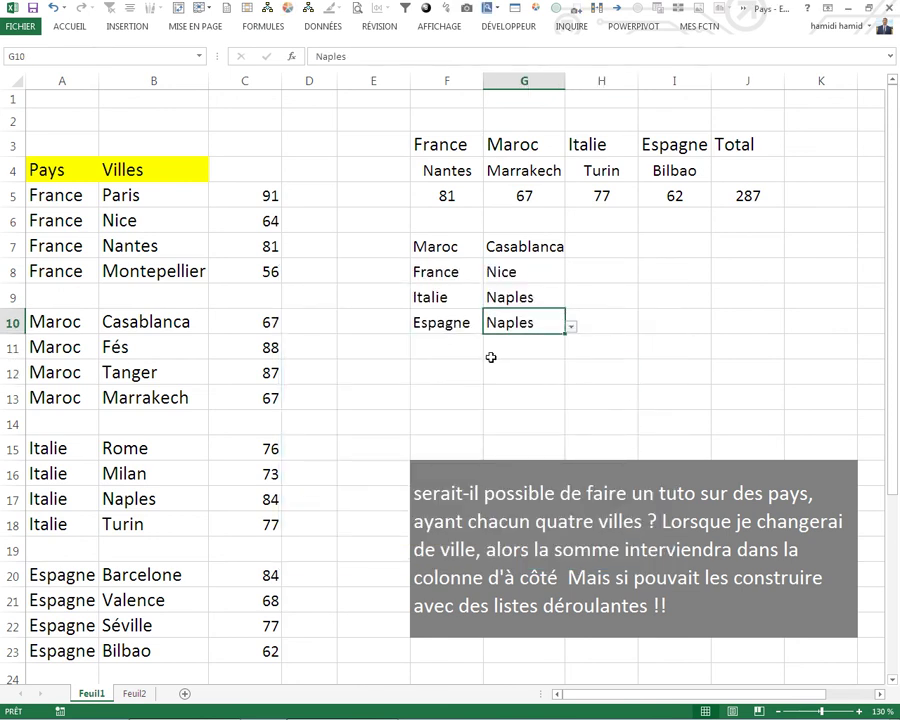
click(555, 362)
click(588, 252)
- Widen column G and start H7's SOMMEPROD formula comparing $A$4:$A$23 with F7
drag(575, 78, 575, 78)
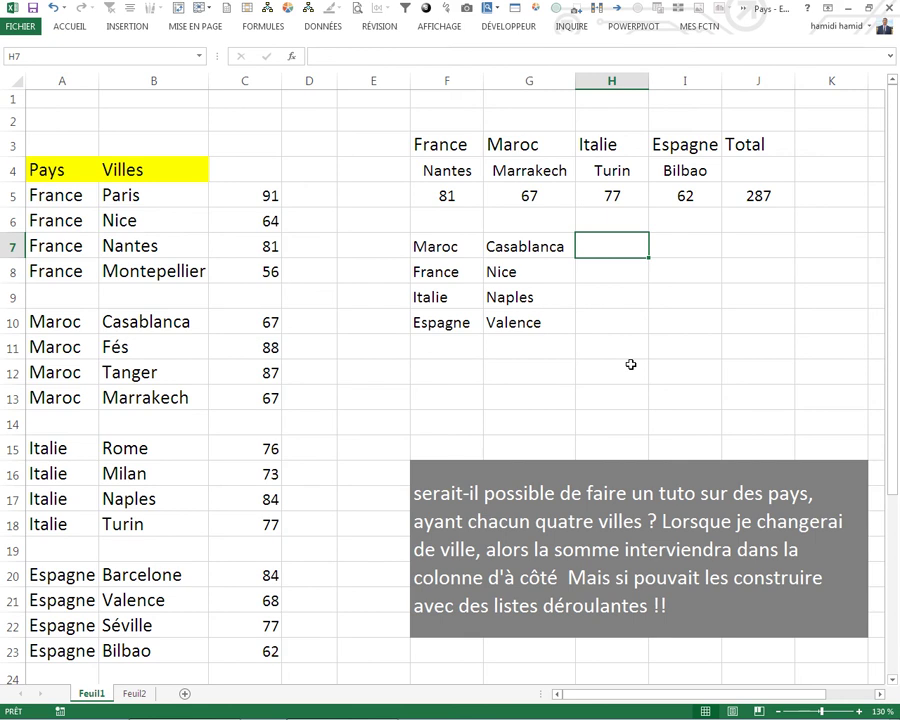
text(=som)
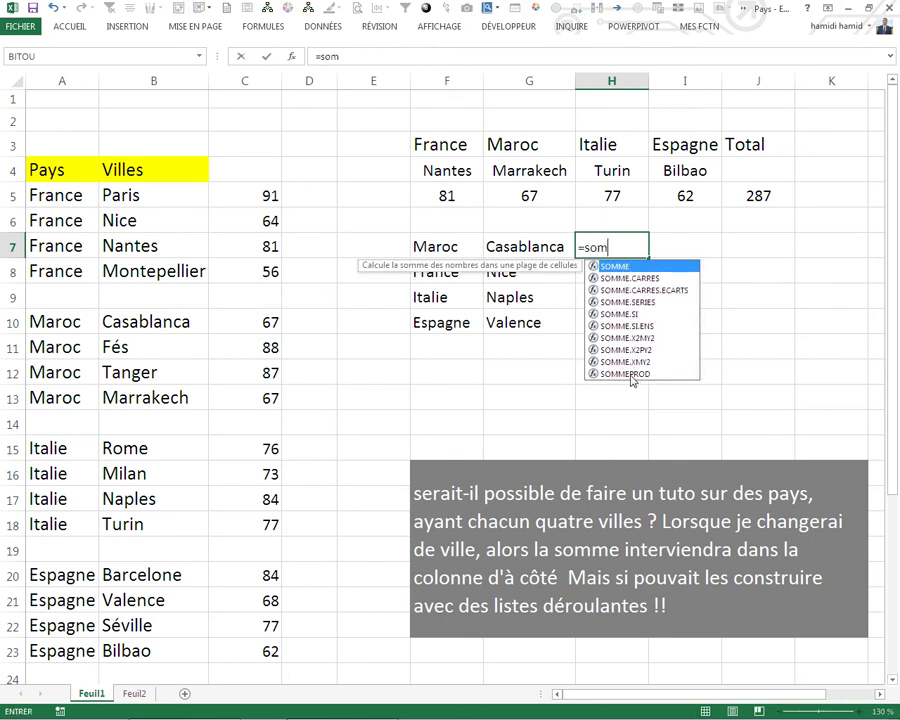
double_click(632, 373)
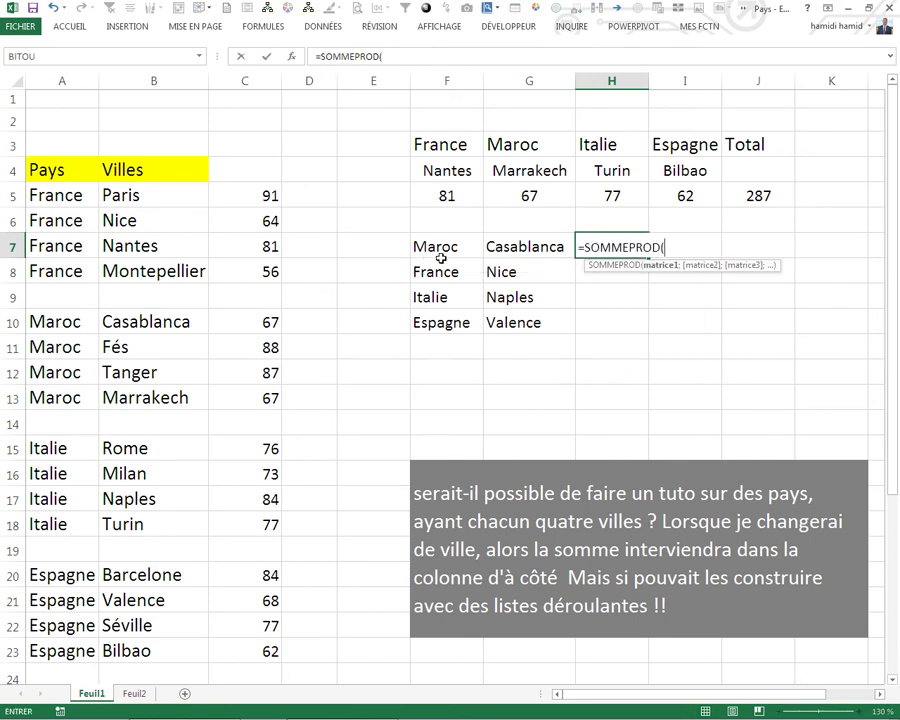
mouse_move(45, 170)
mouse_down()
mouse_move(73, 440)
mouse_move(72, 628)
mouse_up()
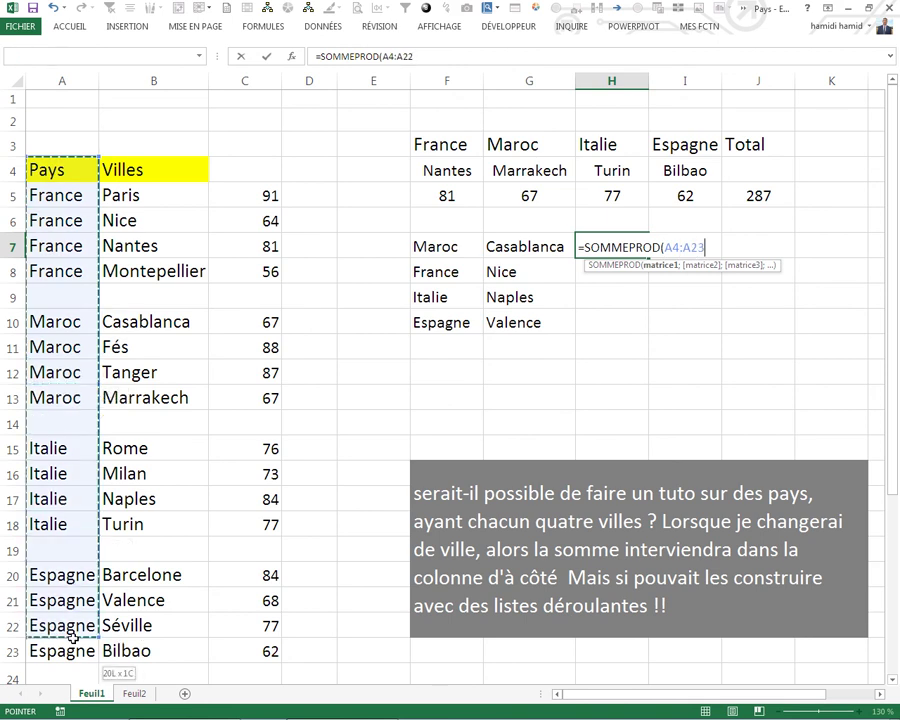
key(F4)
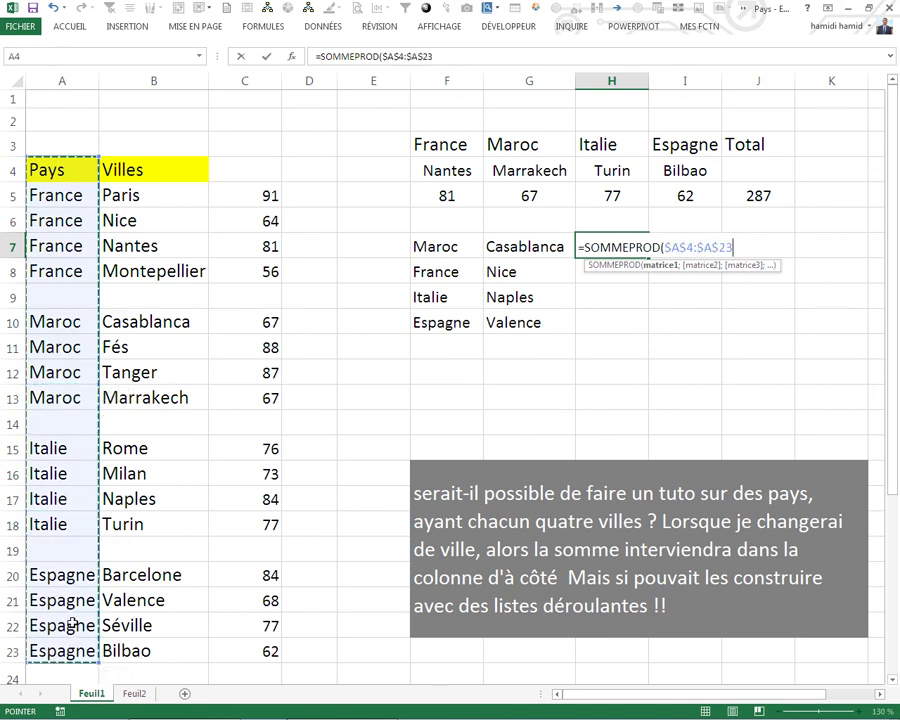
text(=)
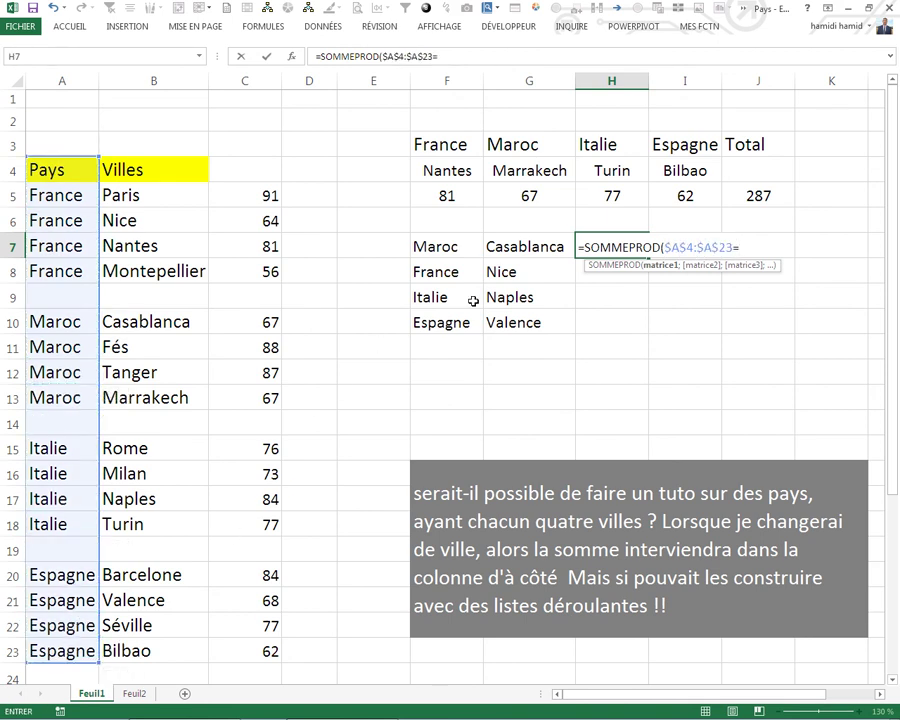
click(459, 249)
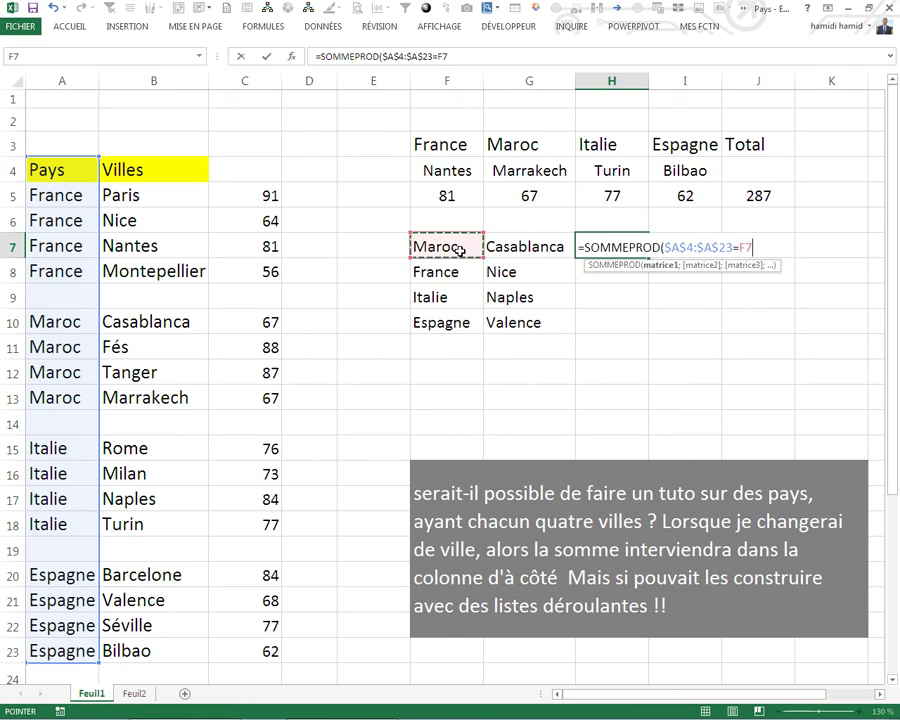
text(*()
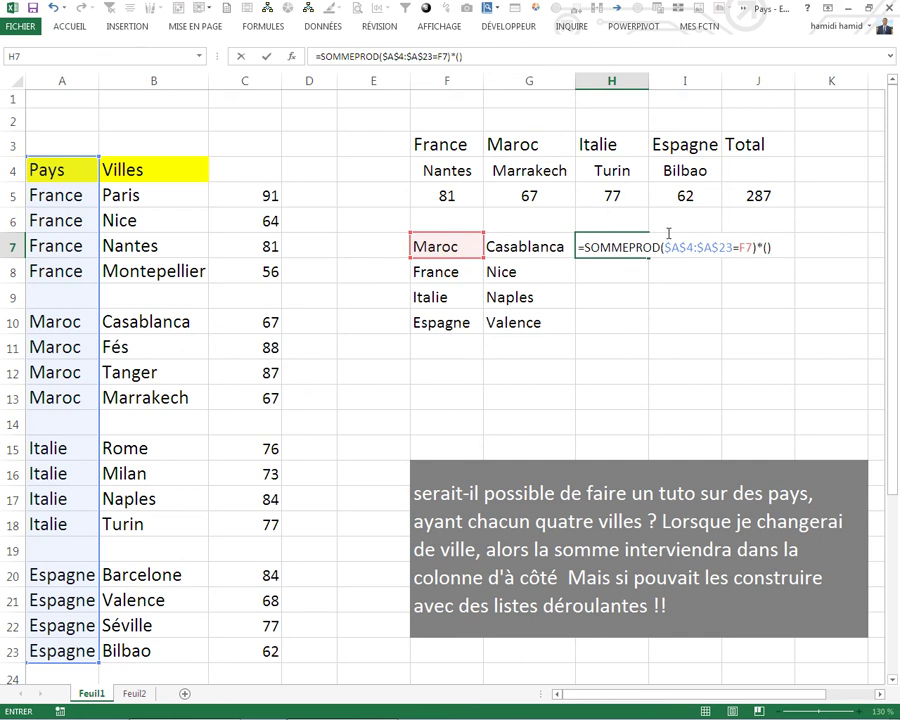
click(666, 248)
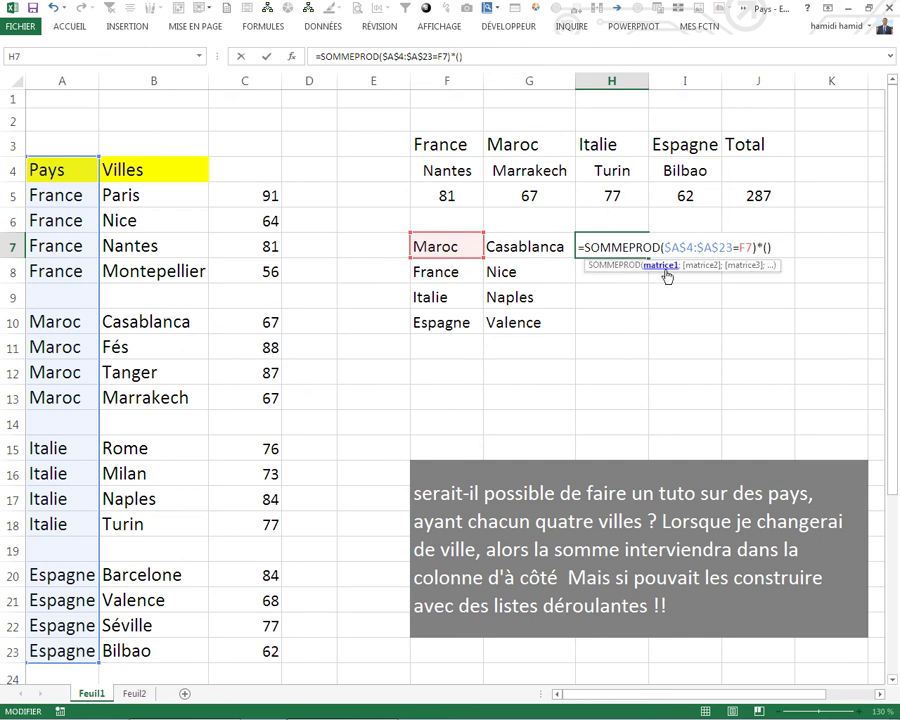
text(()
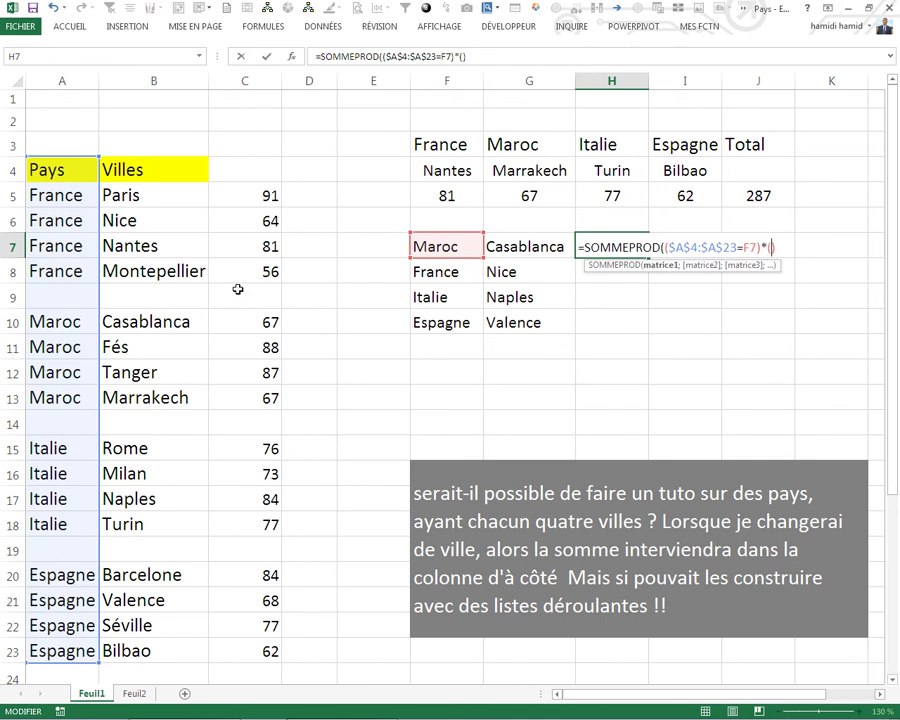
key(F2)
- Complete the formula with ($B$4:$B$23=$G7) and values $C$4:$C$23, then enter it
drag(150, 170, 150, 651)
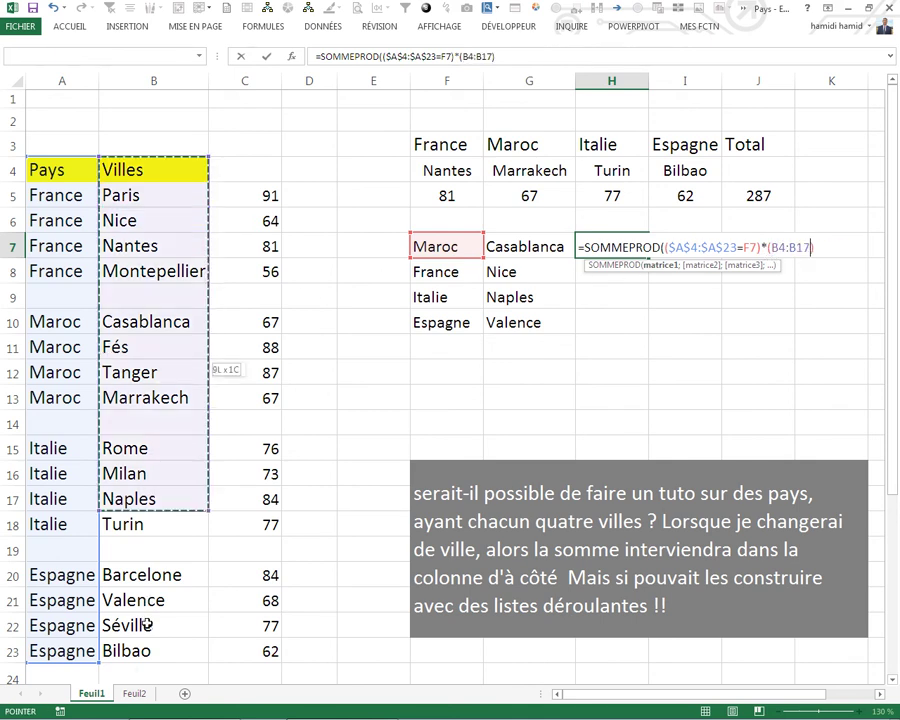
text(=)
click(539, 253)
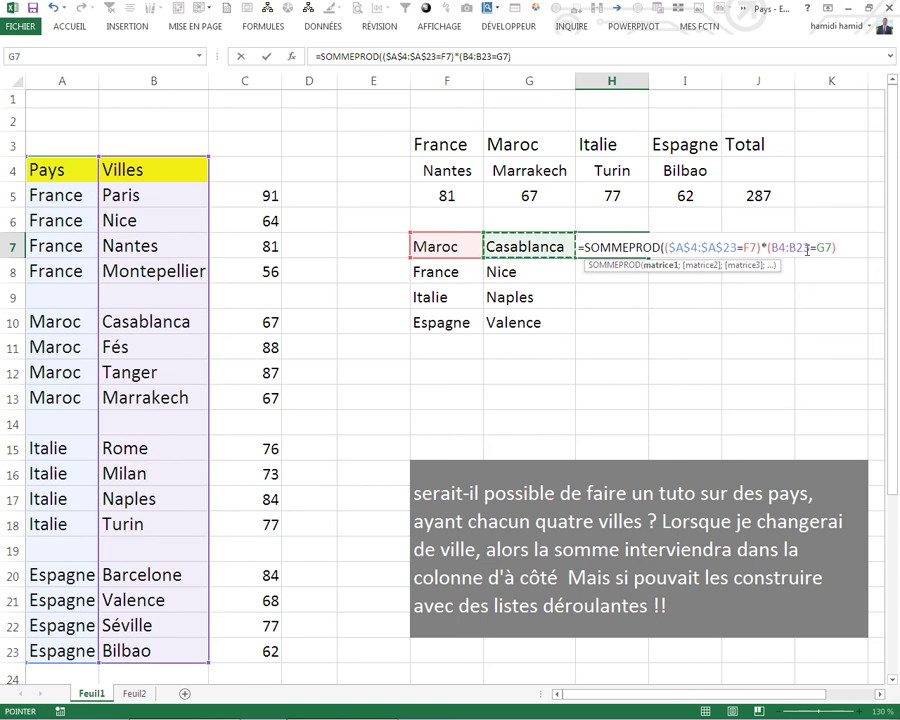
drag(809, 252, 778, 250)
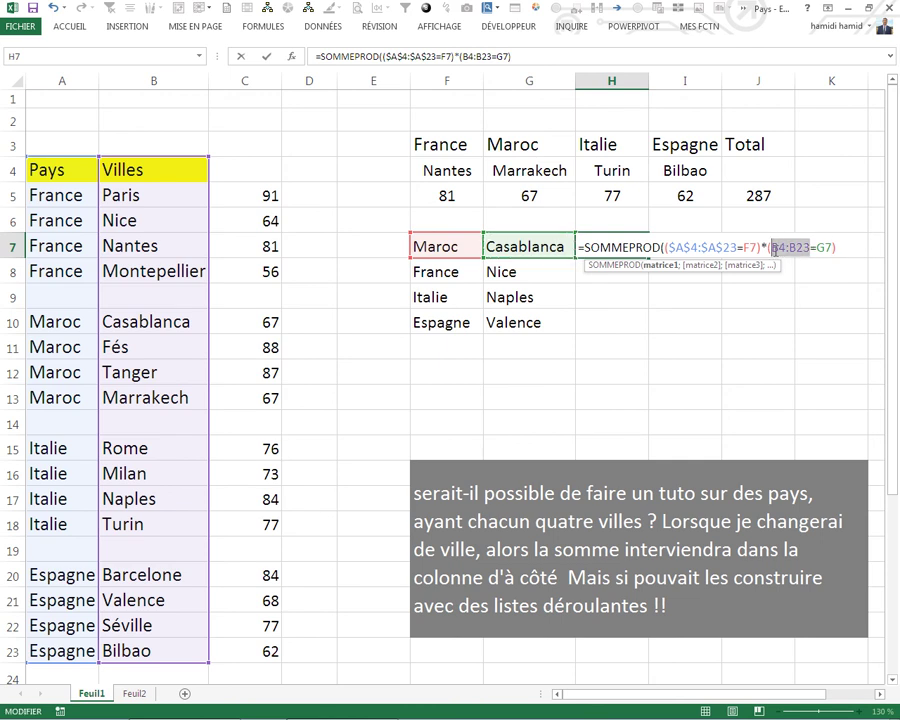
key(F4)
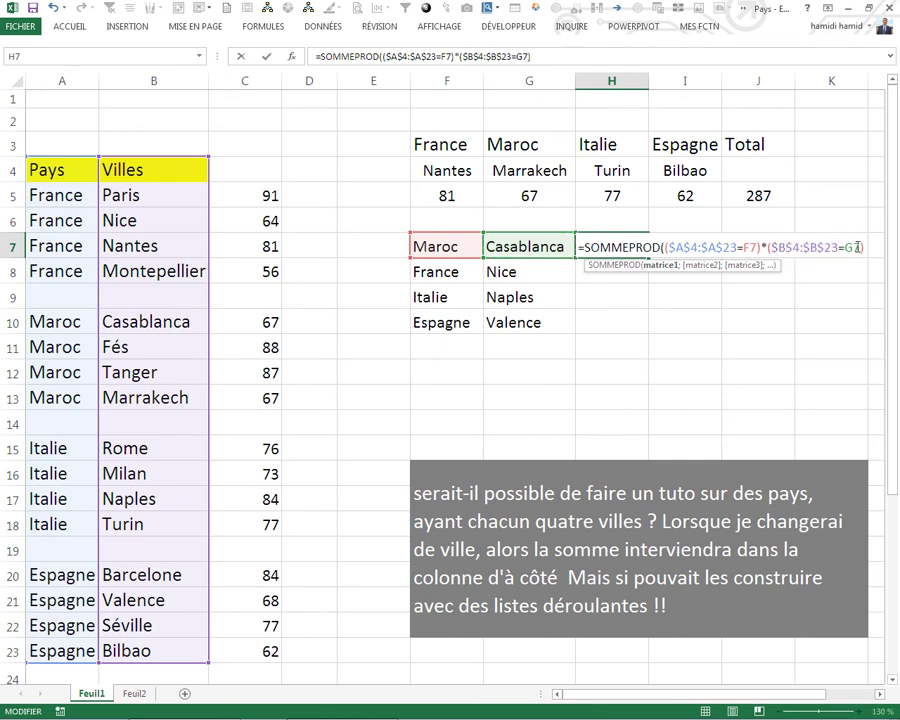
drag(859, 248, 846, 248)
key(F4)
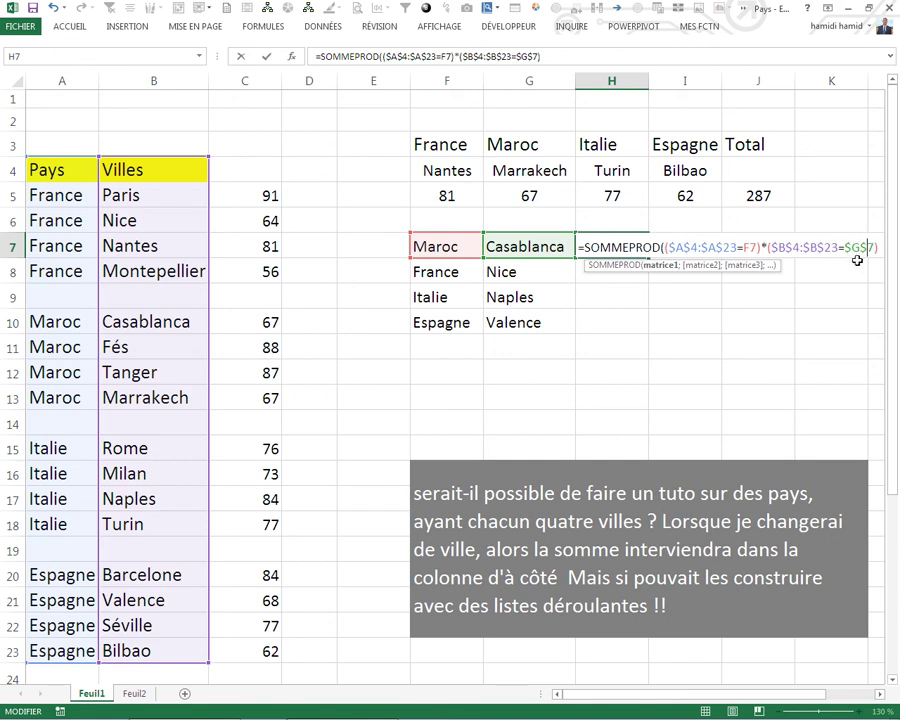
click(550, 56)
key(F4)
key(F4)
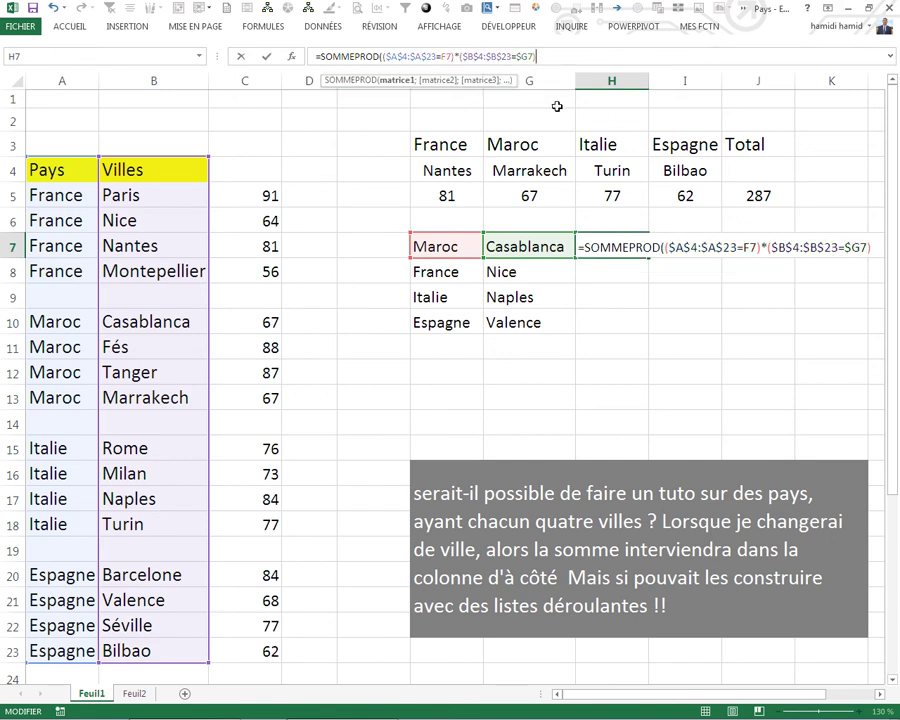
text(;)
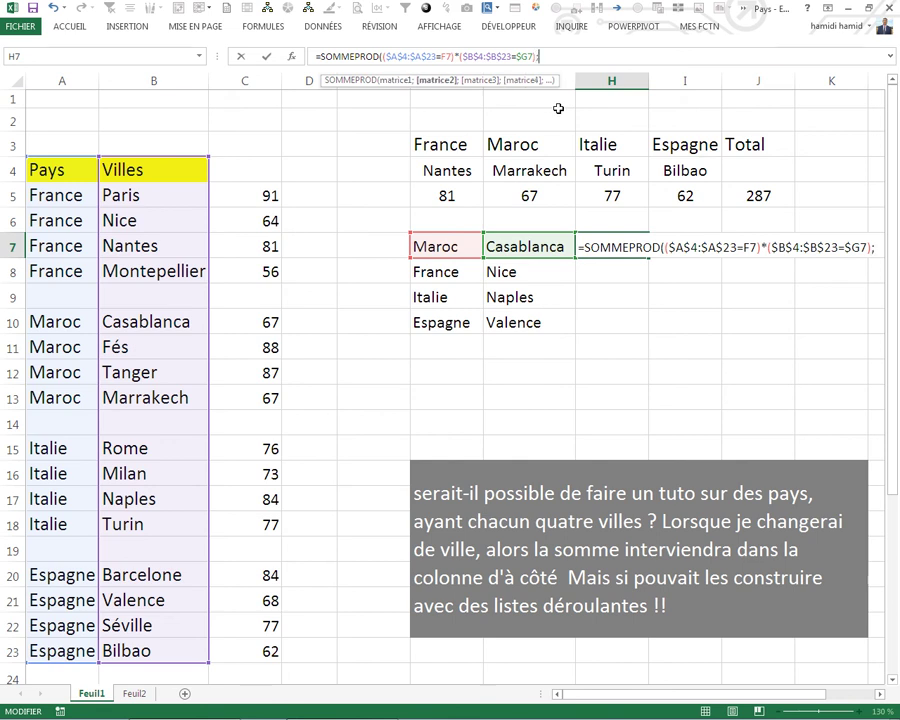
drag(260, 172, 262, 221)
drag(264, 457, 249, 649)
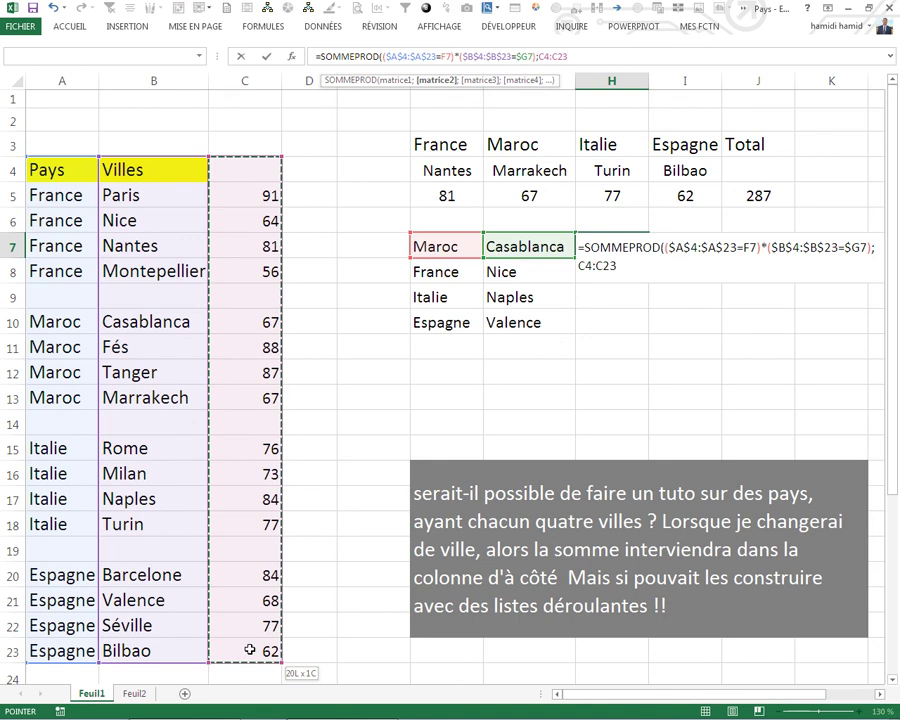
key(F4)
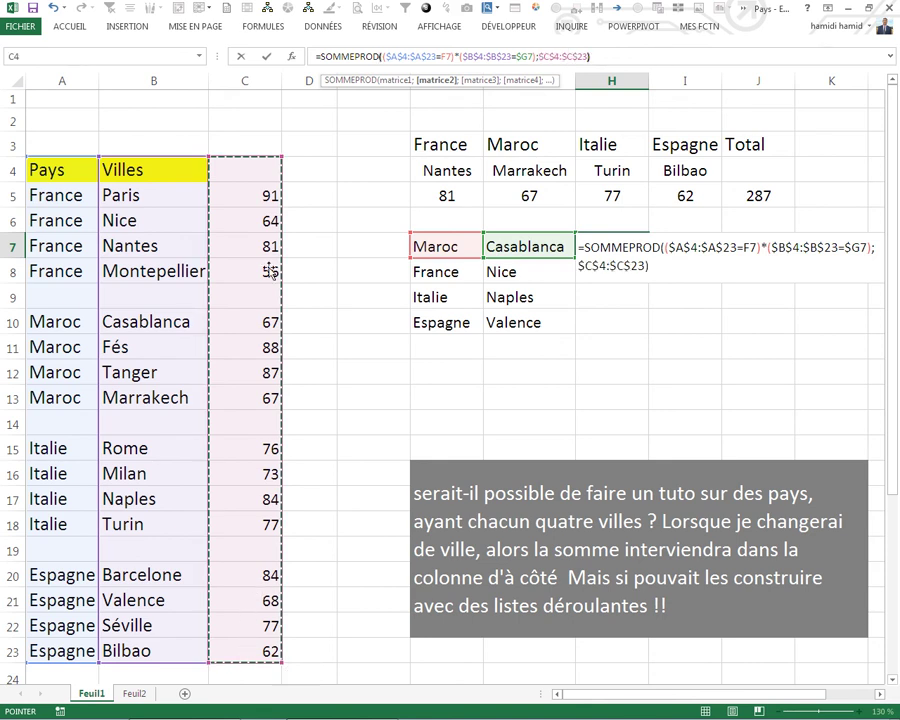
text())
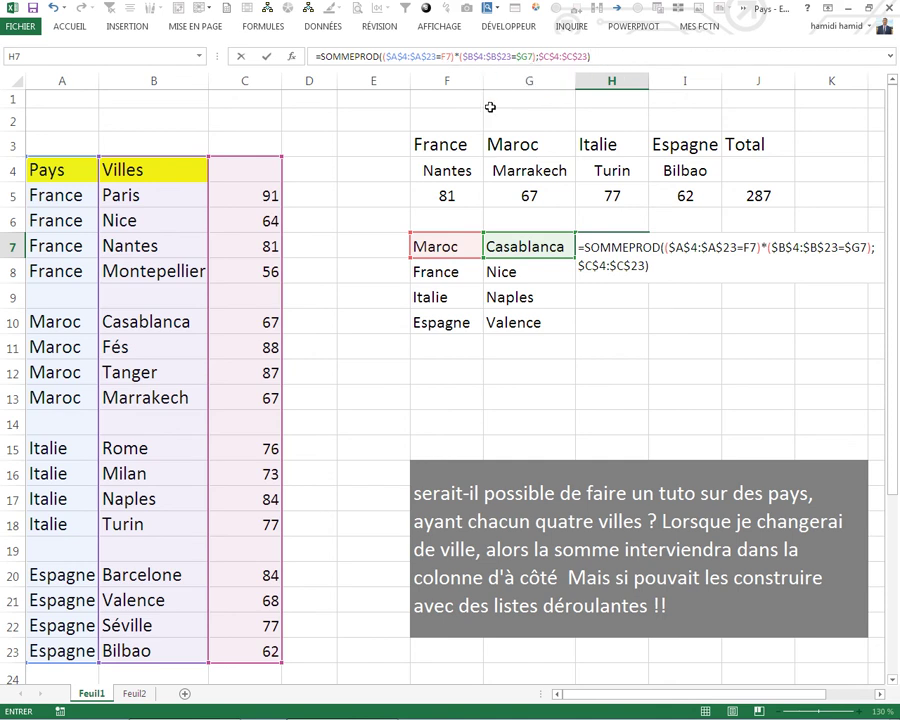
key(Return)
- Fill H7's formula down to H10 and clear the countries in F8:F10
click(622, 248)
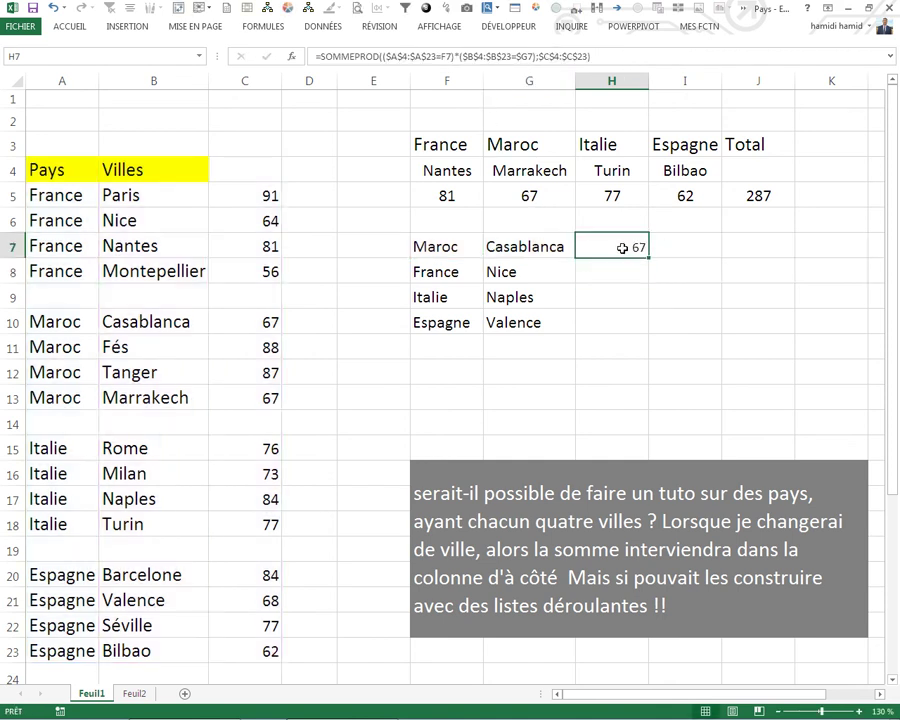
right_click(622, 248)
key(Escape)
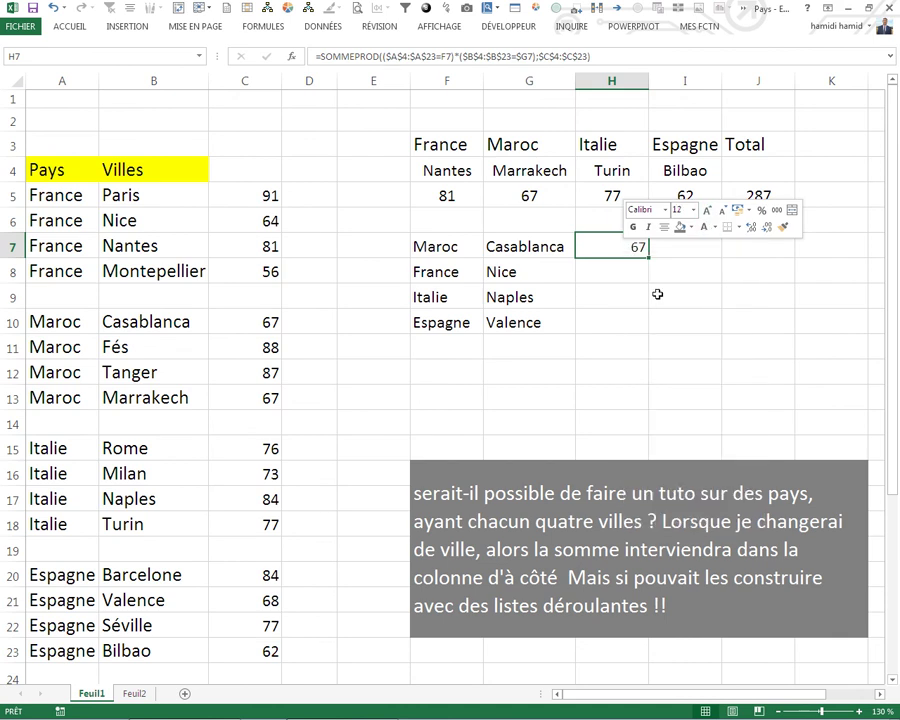
drag(647, 259, 643, 331)
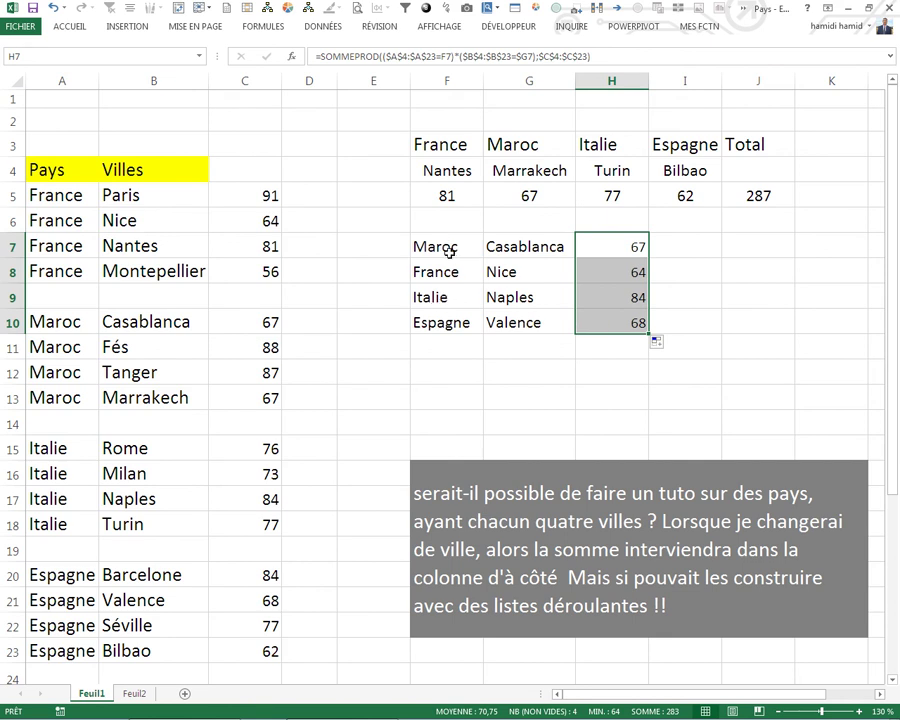
drag(440, 272, 450, 321)
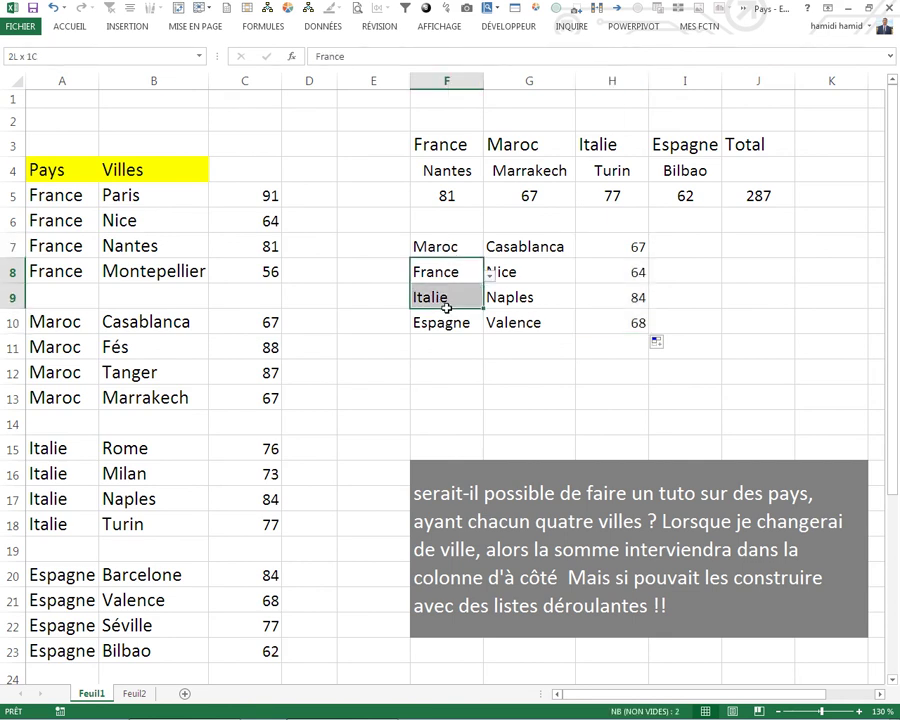
key(Delete)
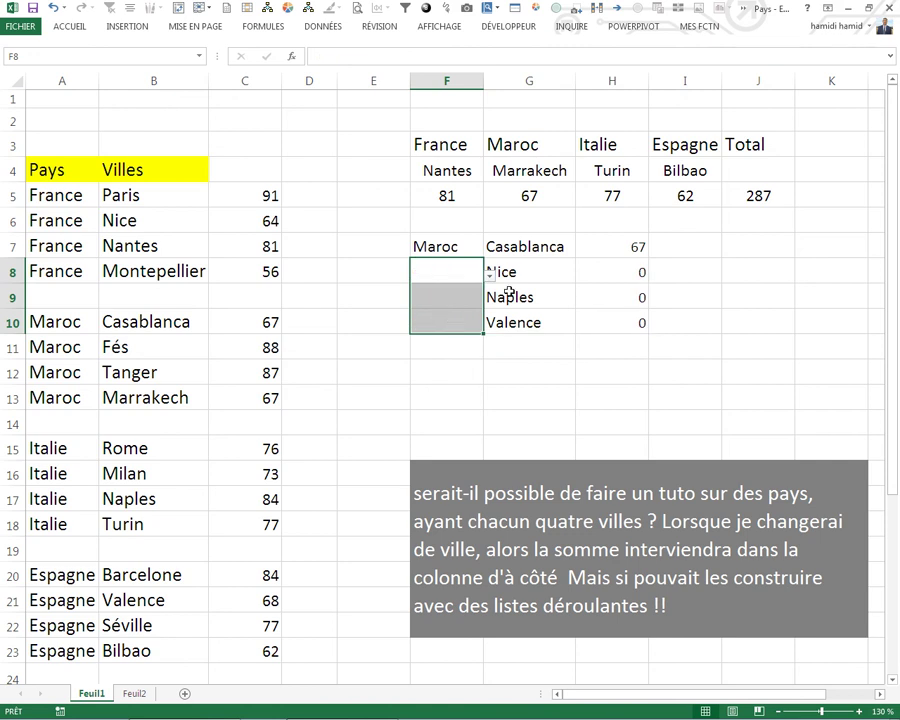
drag(525, 273, 524, 297)
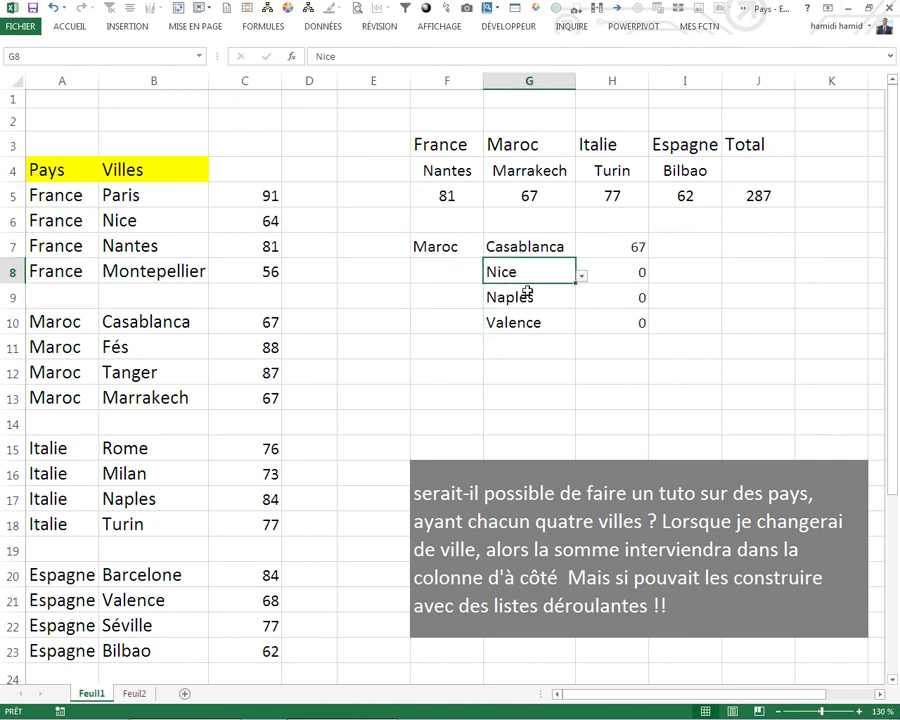
click(463, 276)
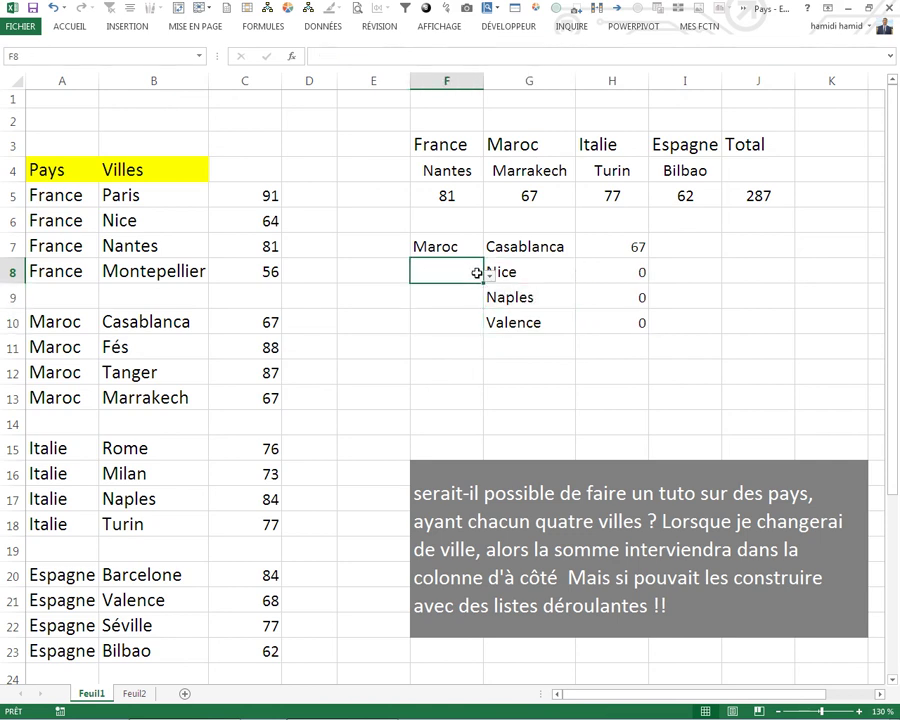
drag(533, 276, 524, 312)
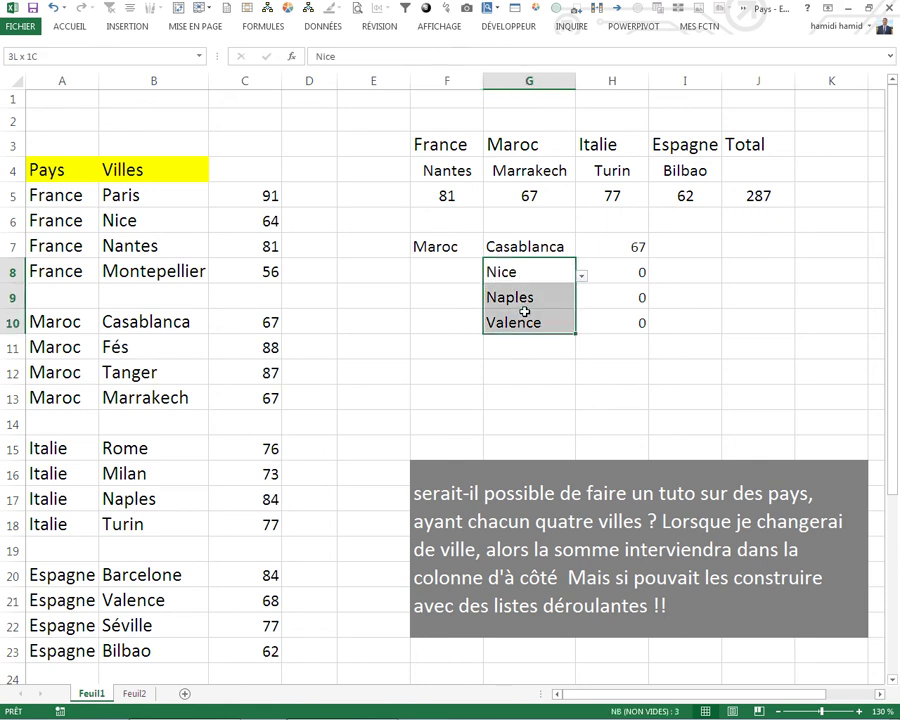
- Clear the old cities in G8:G10 and set row 8 to France–Nice
key(Delete)
click(444, 270)
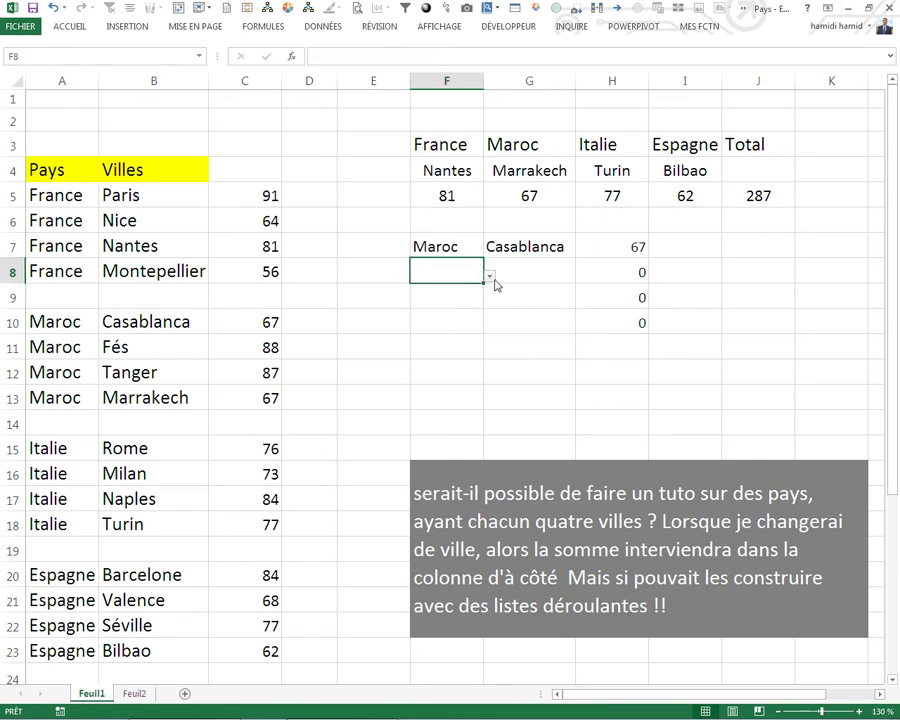
click(490, 278)
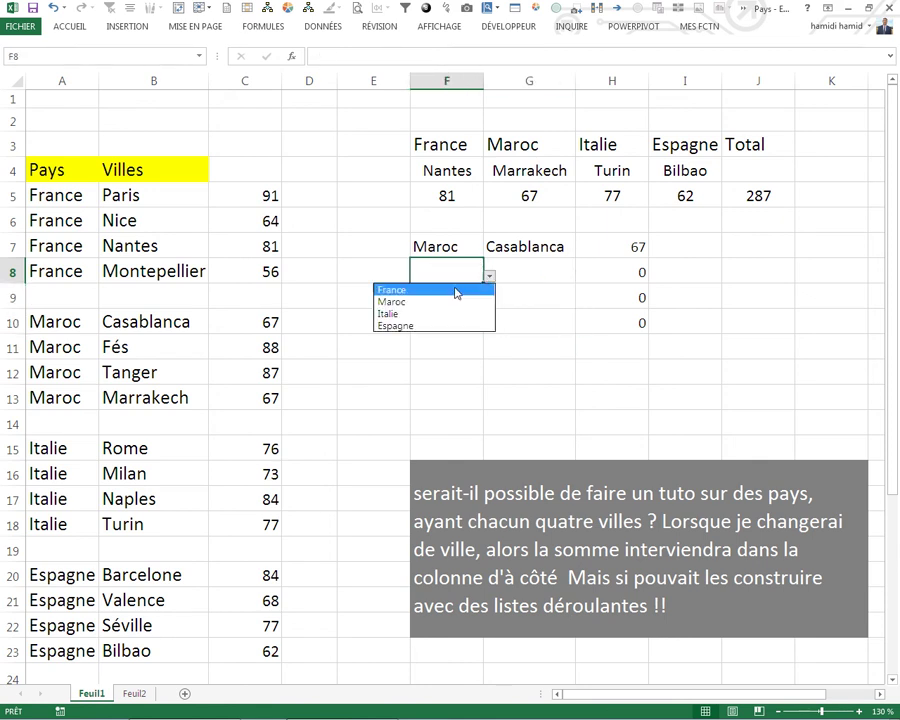
click(391, 290)
click(549, 275)
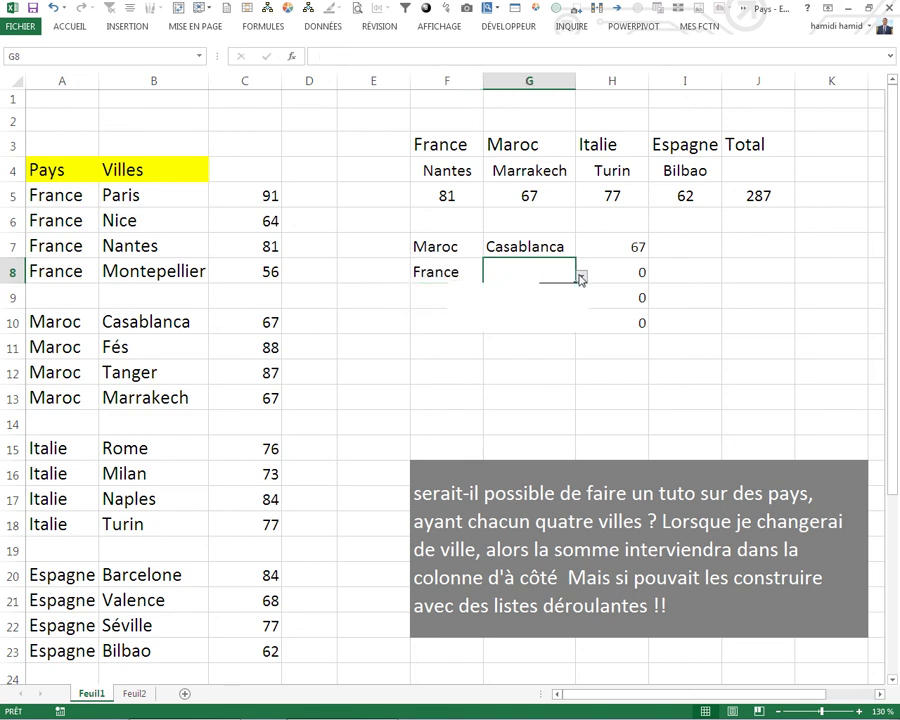
click(581, 278)
click(500, 297)
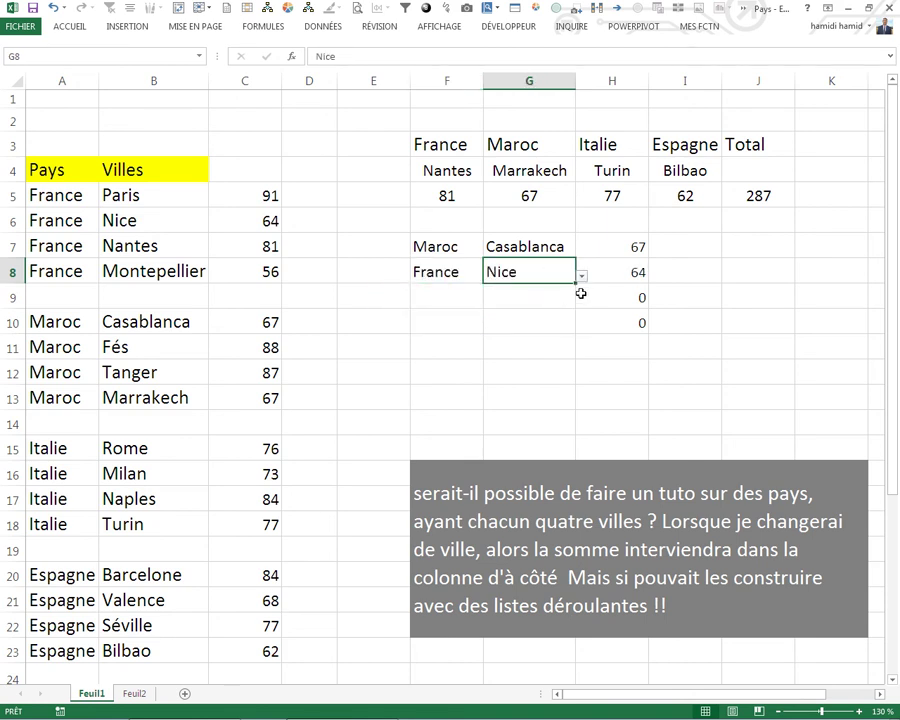
- Set row 9 to Italie–Naples using the country and city drop-downs
click(462, 297)
click(489, 300)
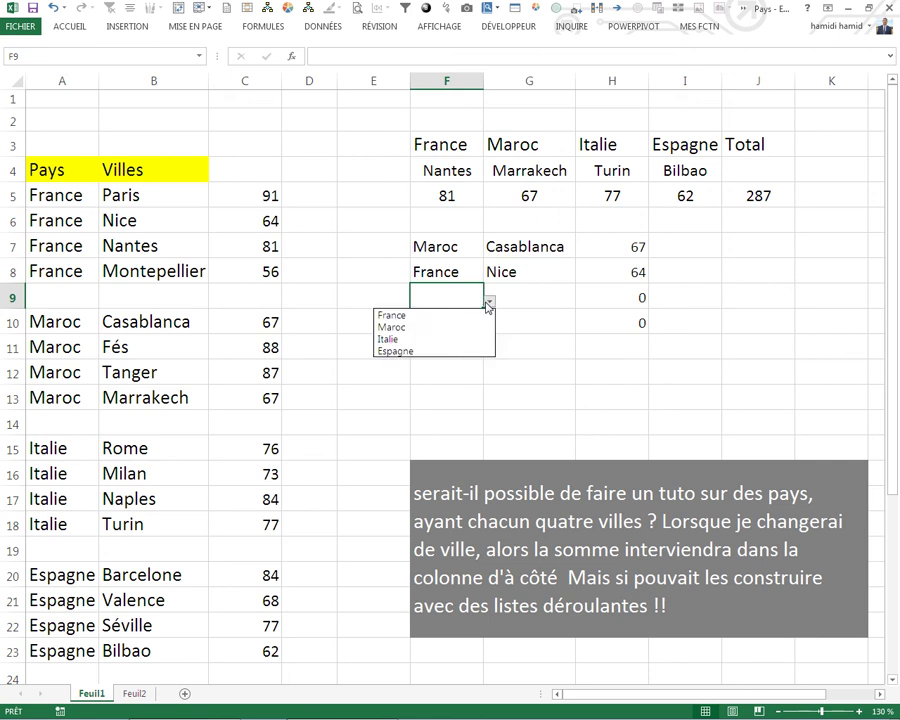
click(388, 339)
click(549, 299)
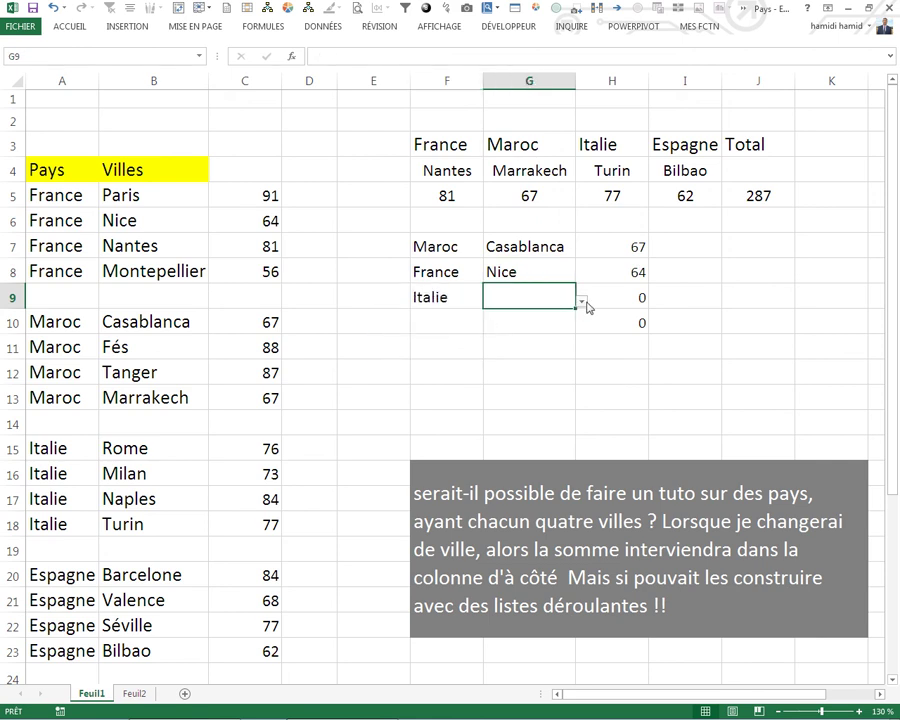
click(582, 301)
click(470, 337)
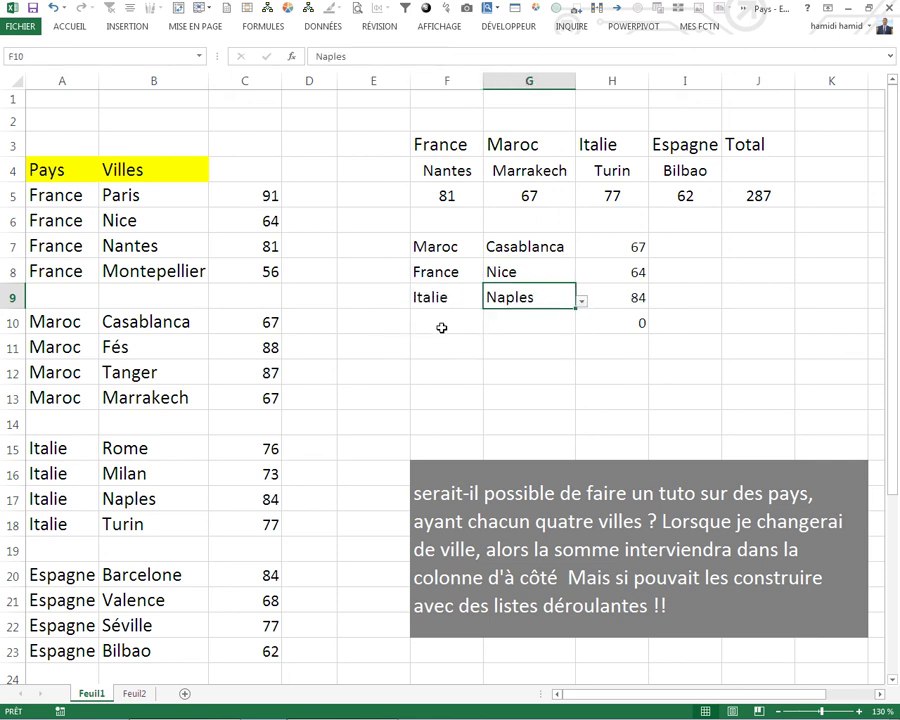
- Set row 10 to Espagne–Valence using the country and city drop-downs
click(441, 327)
click(489, 326)
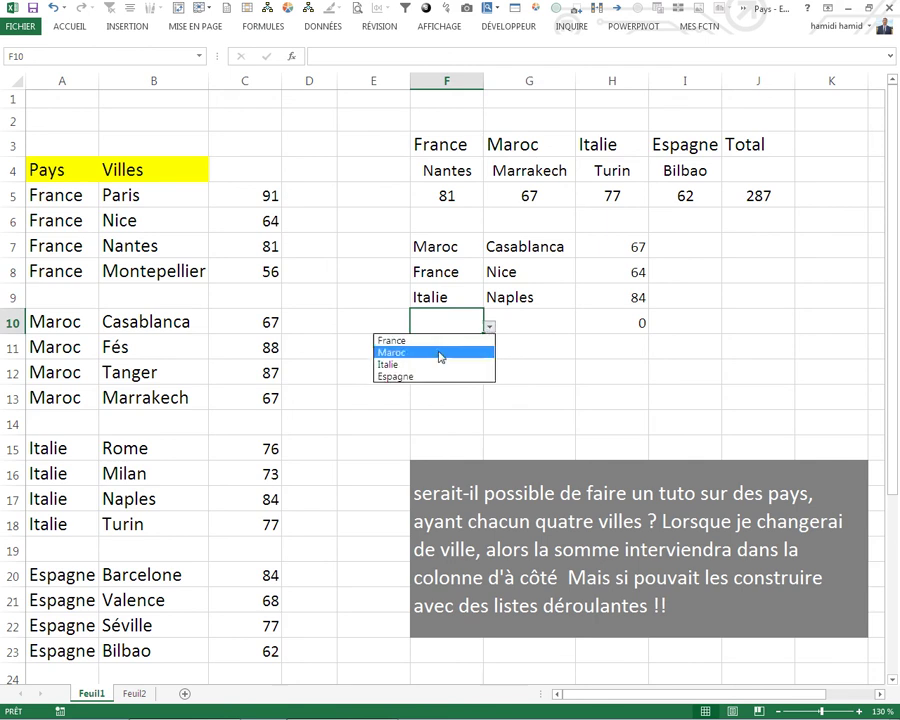
click(408, 377)
click(556, 322)
click(580, 326)
click(485, 353)
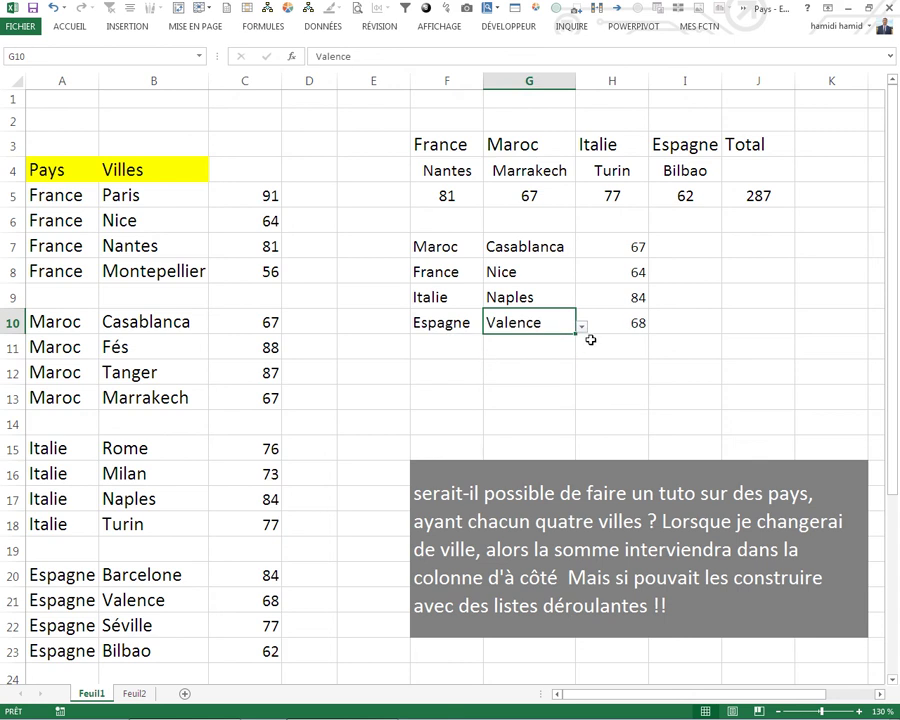
click(463, 347)
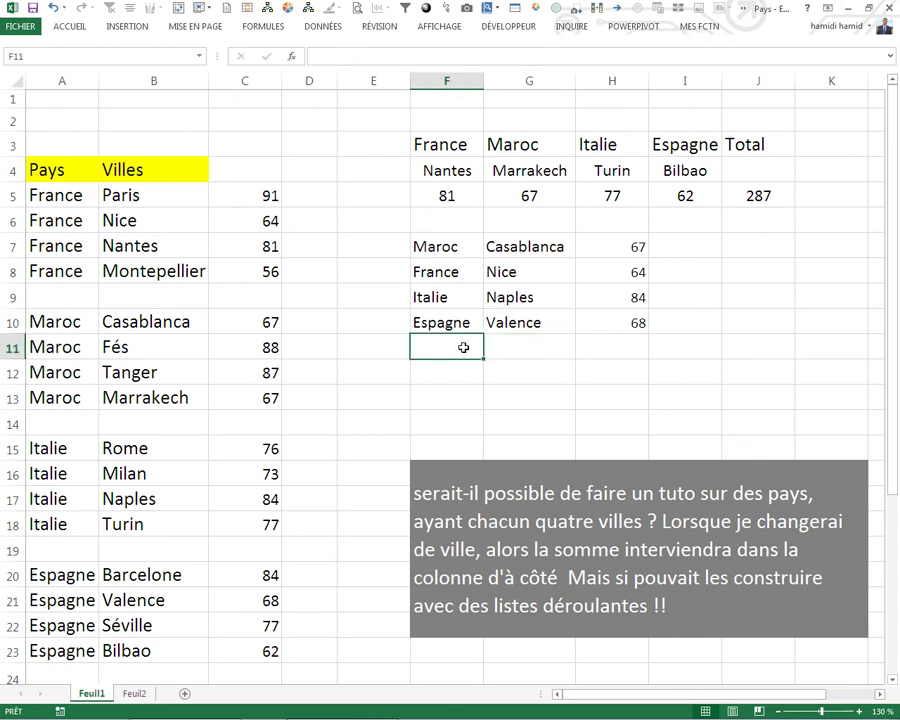
- Label F11 'Total' and sum H7:H10 in H11 with AutoSum, giving 283
text(Total)
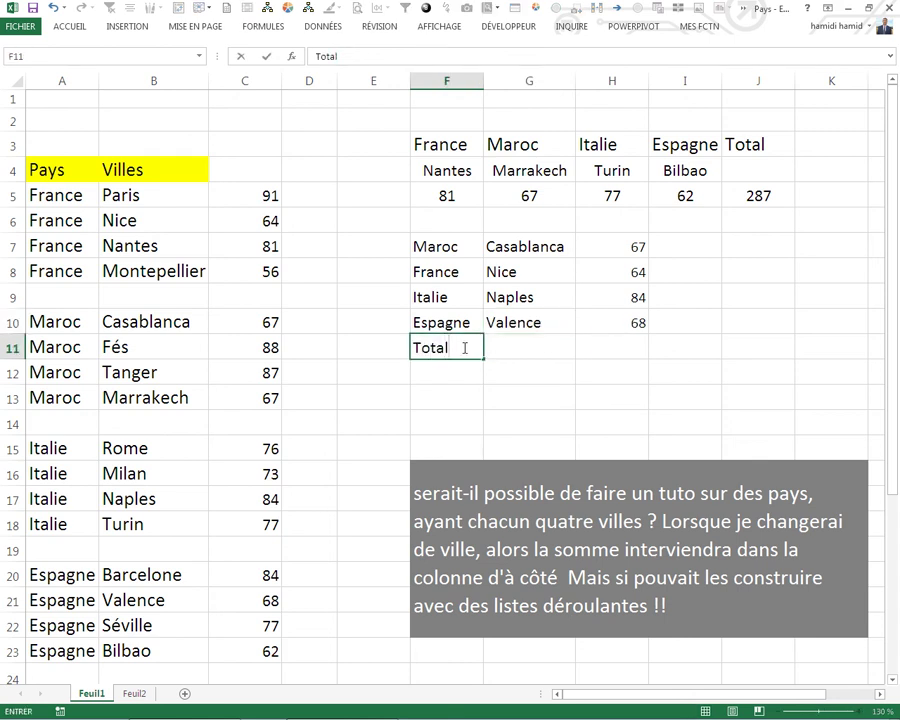
click(616, 350)
key(alt+equal)
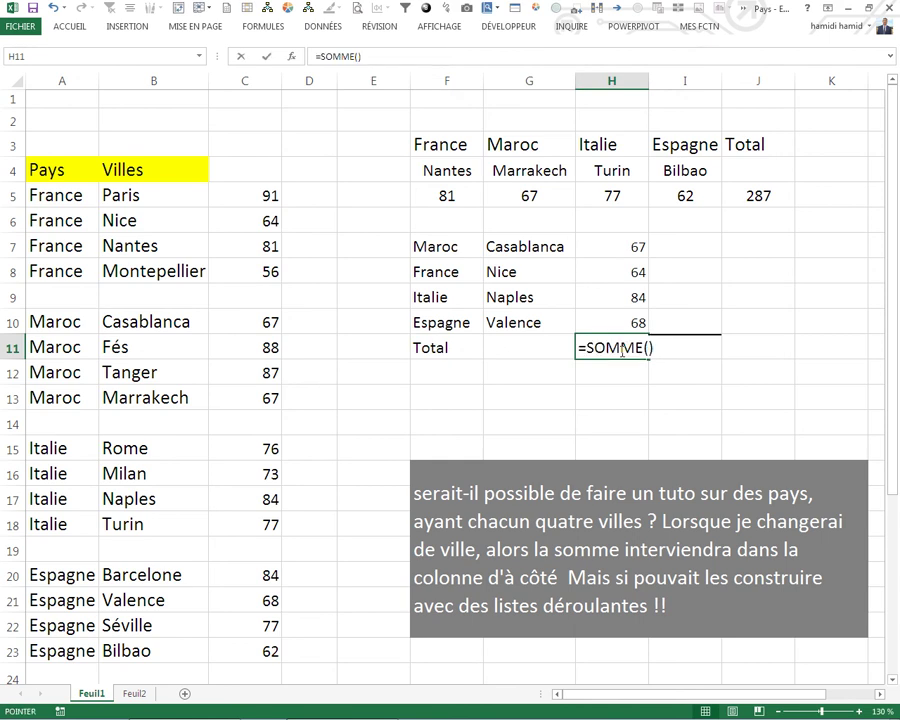
key(Return)
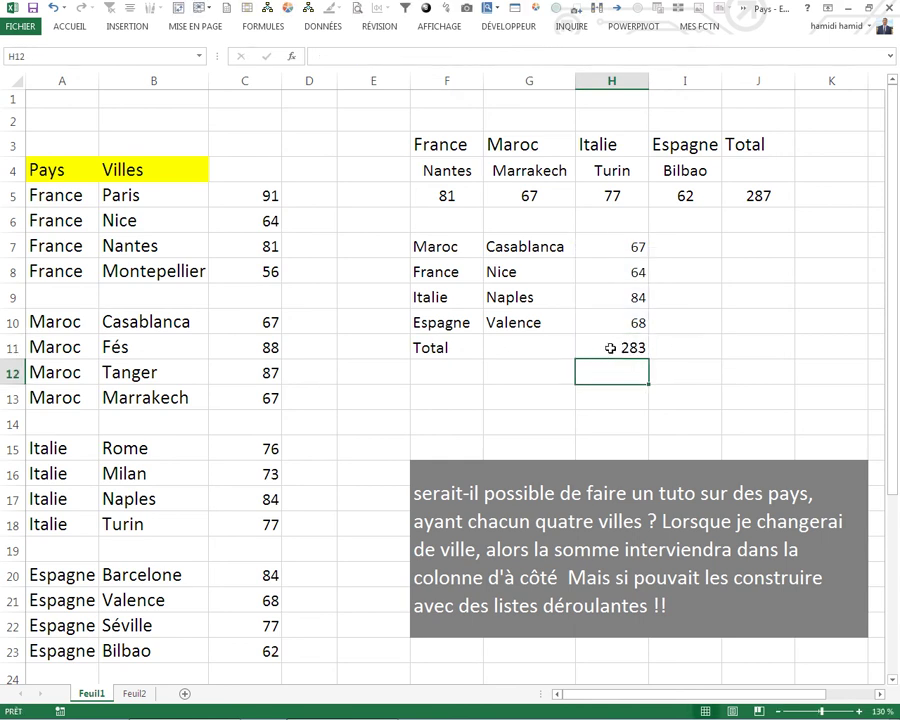
click(446, 272)
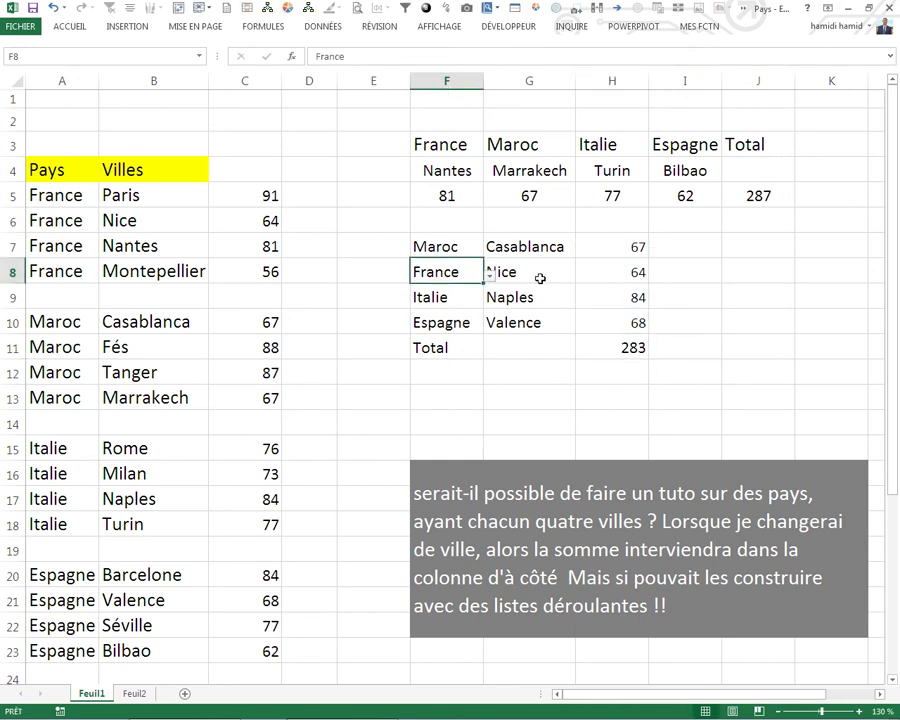
- Switch row 9 to France in F9 and Nantes in G9 using the drop-downs
click(538, 280)
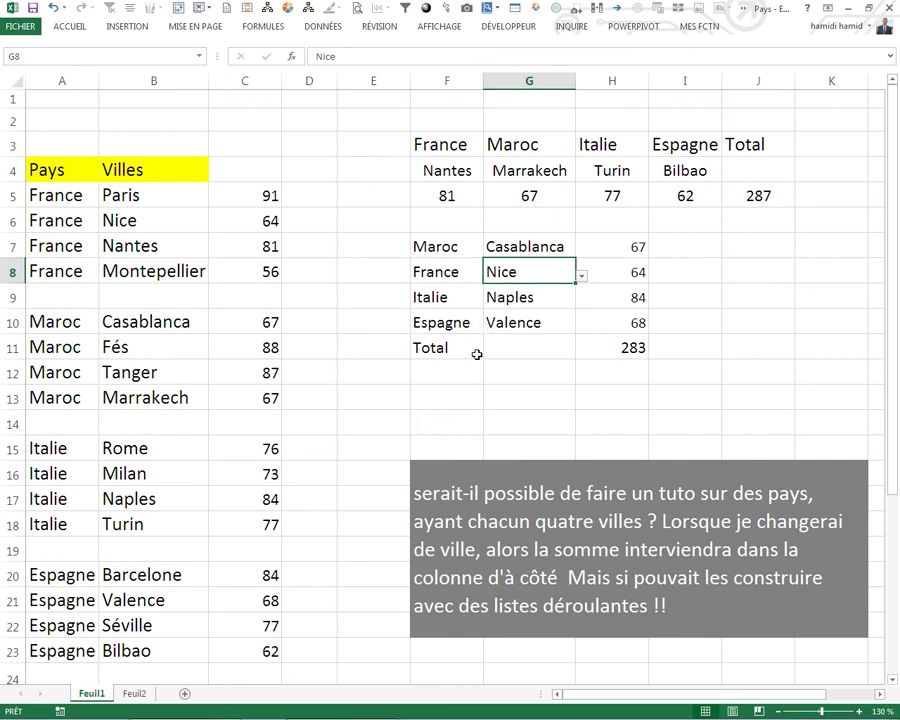
scroll(482, 350, down, 1)
scroll(502, 330, up, 1)
click(548, 362)
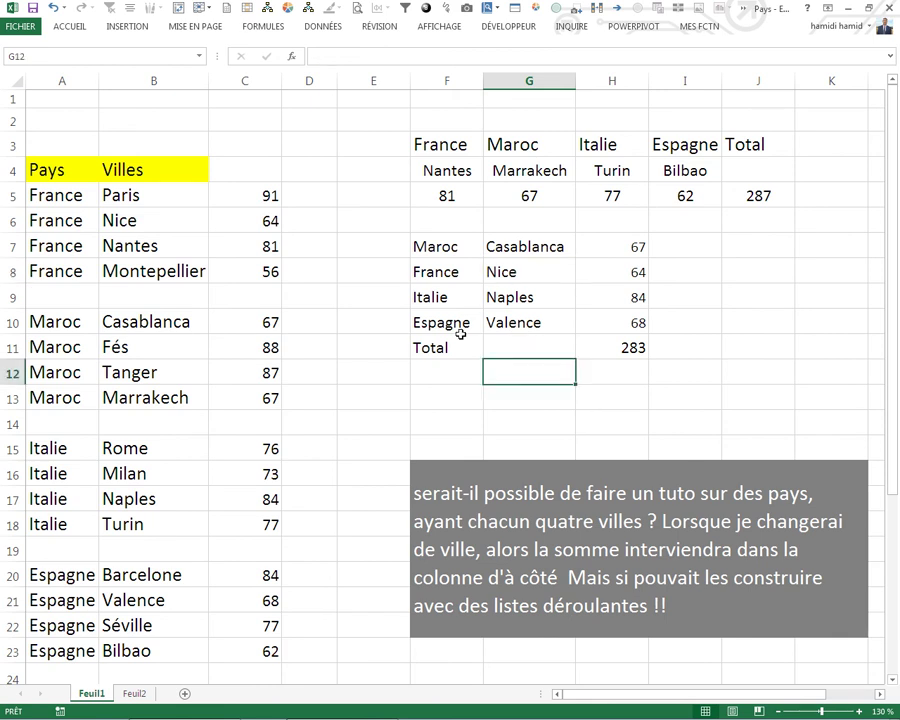
click(454, 404)
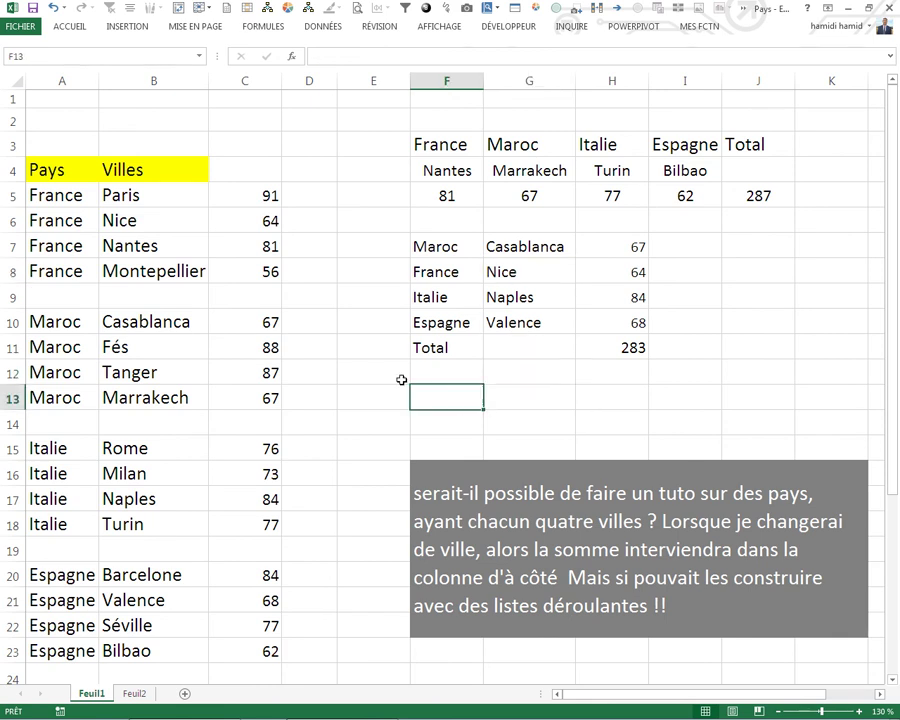
click(466, 296)
click(489, 301)
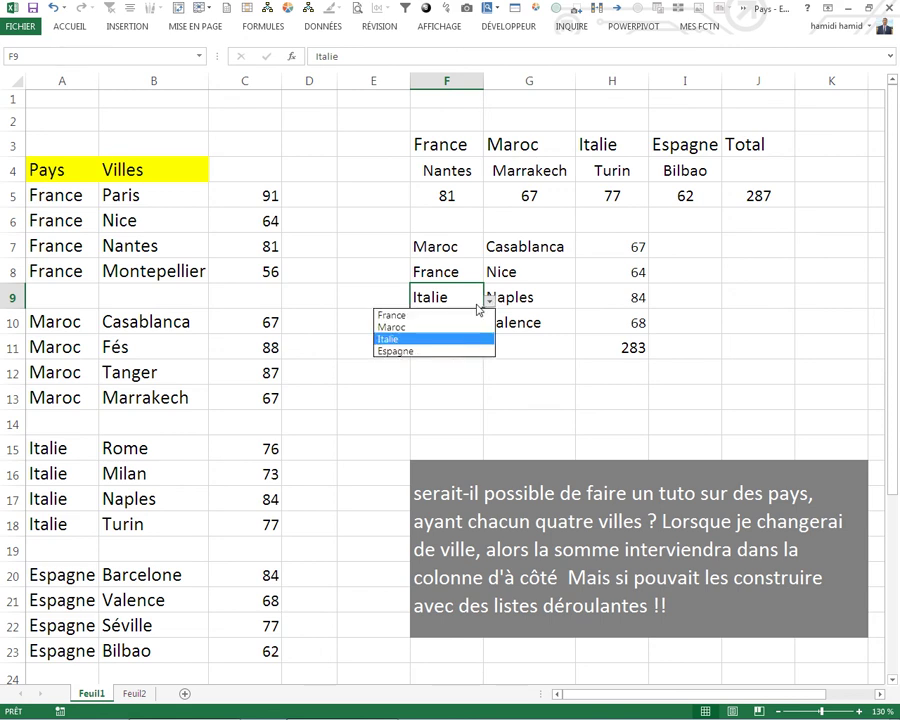
click(395, 315)
click(570, 298)
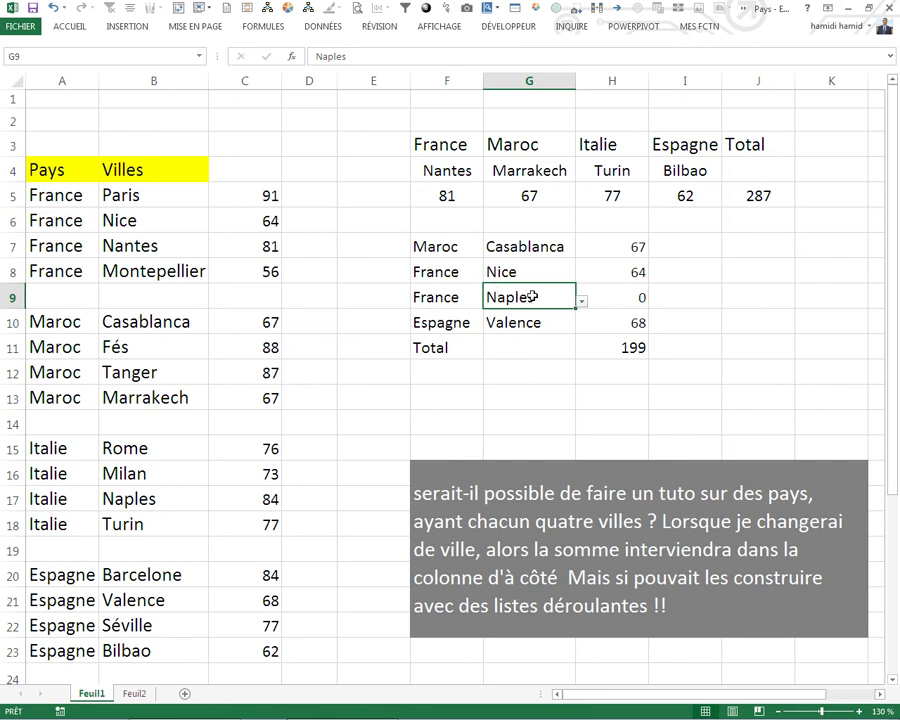
click(582, 303)
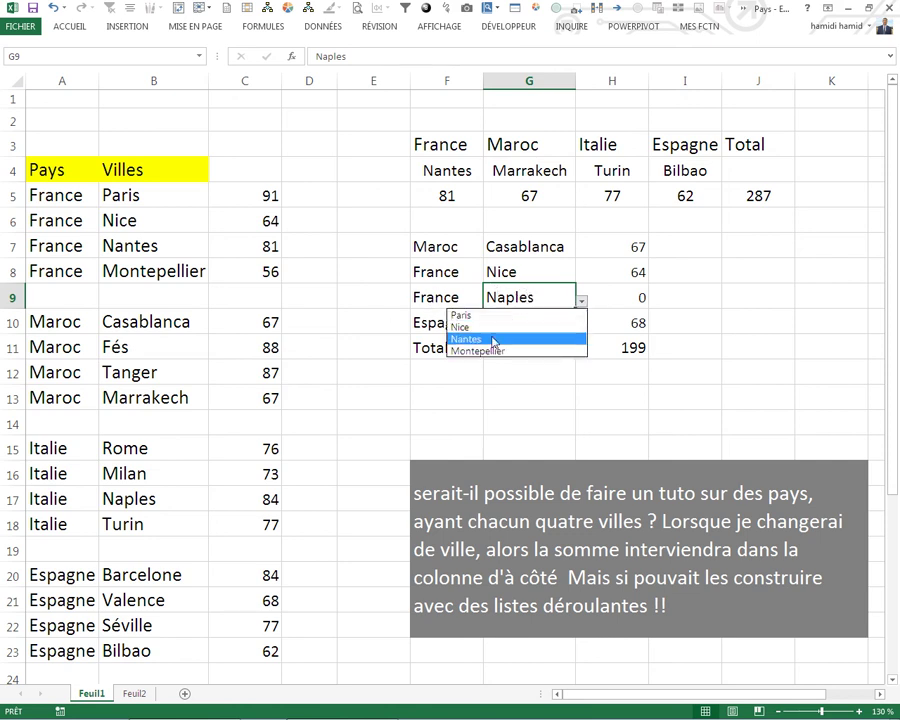
click(481, 340)
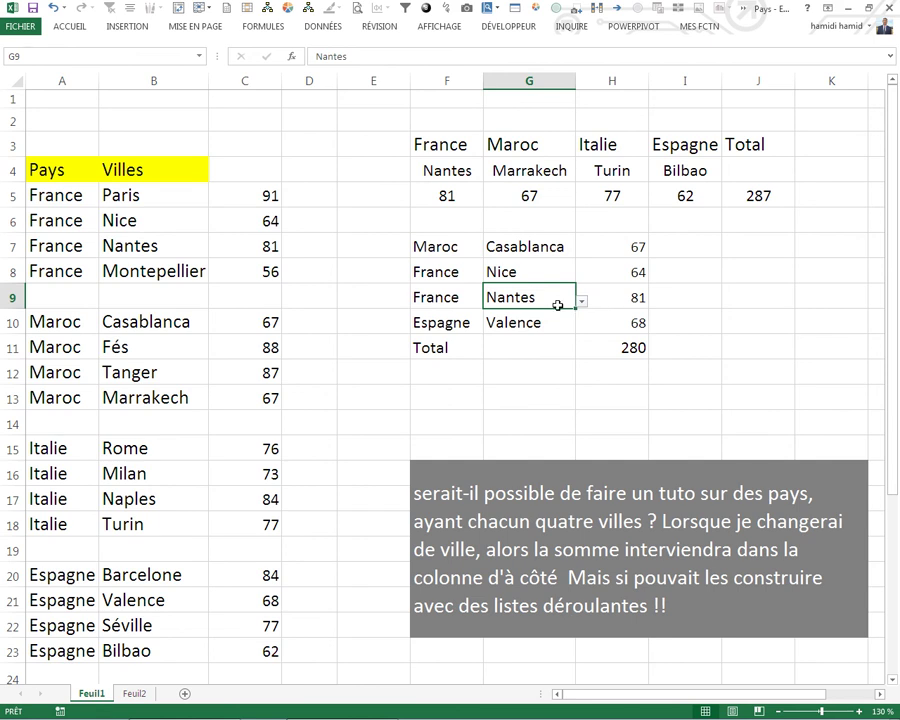
- Set F9 back to Italie, leaving H9 at 0 and the total at 199
click(451, 295)
click(489, 301)
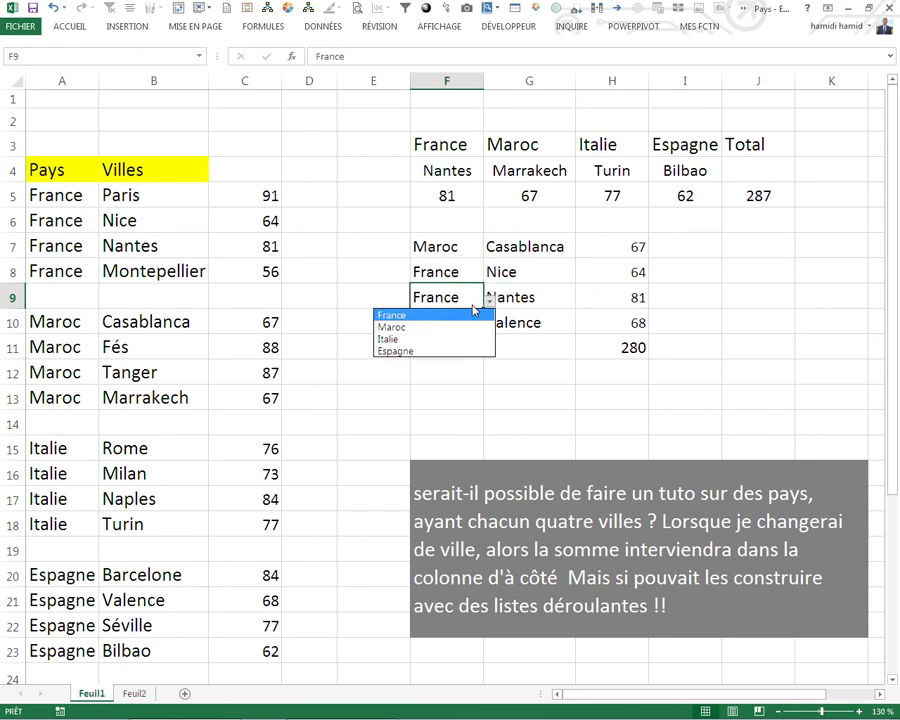
click(407, 340)
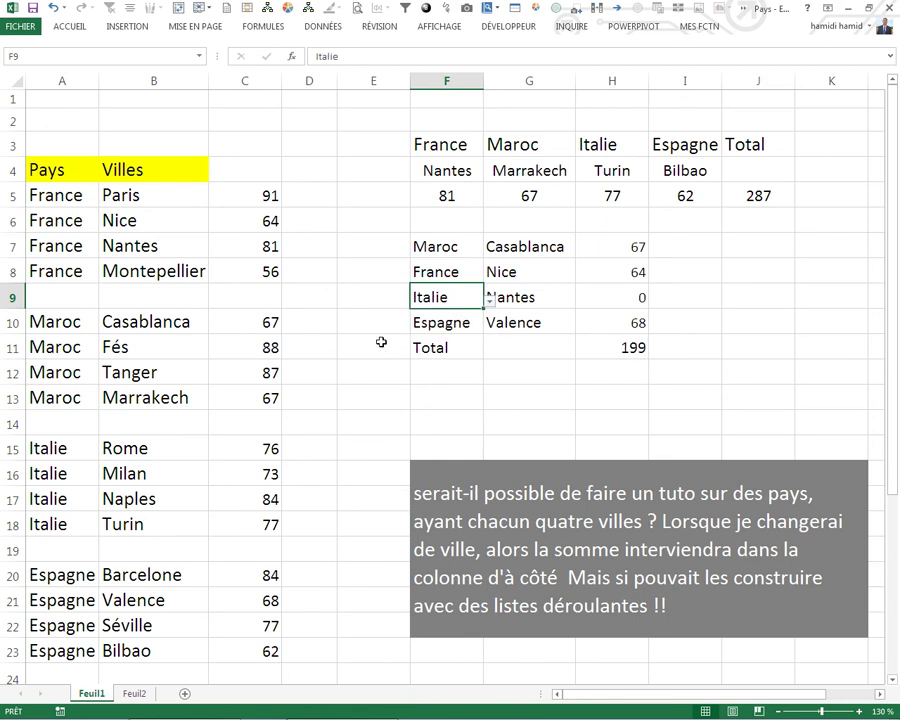
click(487, 366)
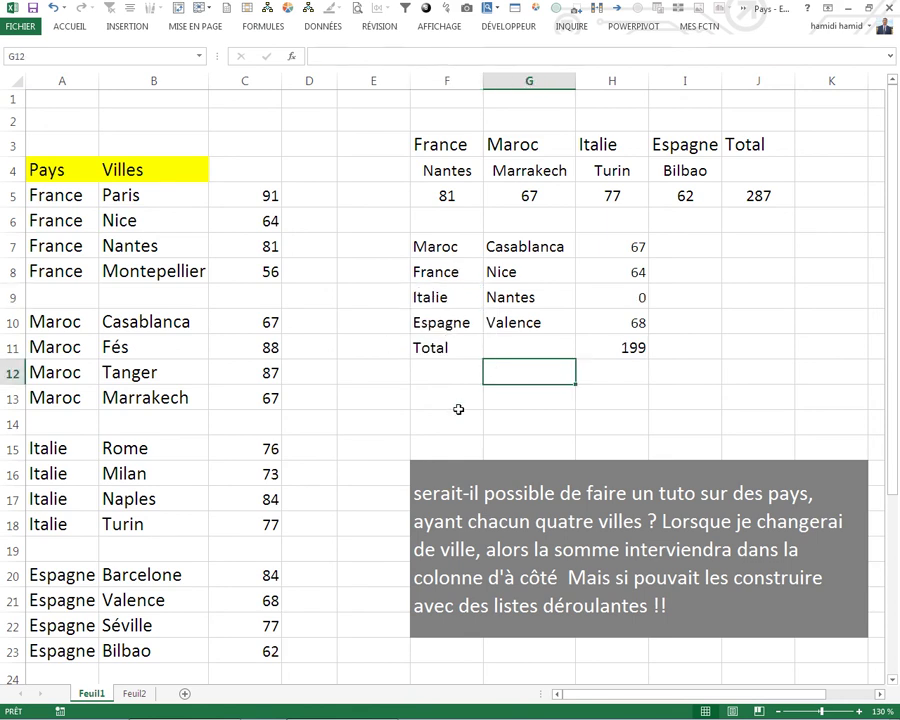
click(460, 408)
- Enter the date 05-06-2017 in F13 and type the signature name in H14
text(05-06-2017)
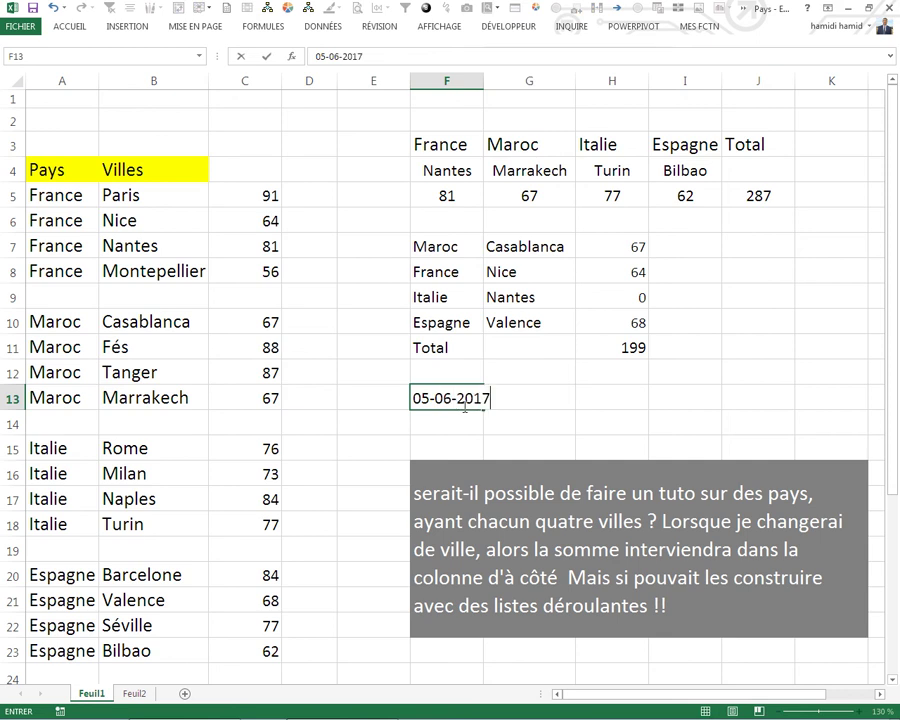
click(607, 430)
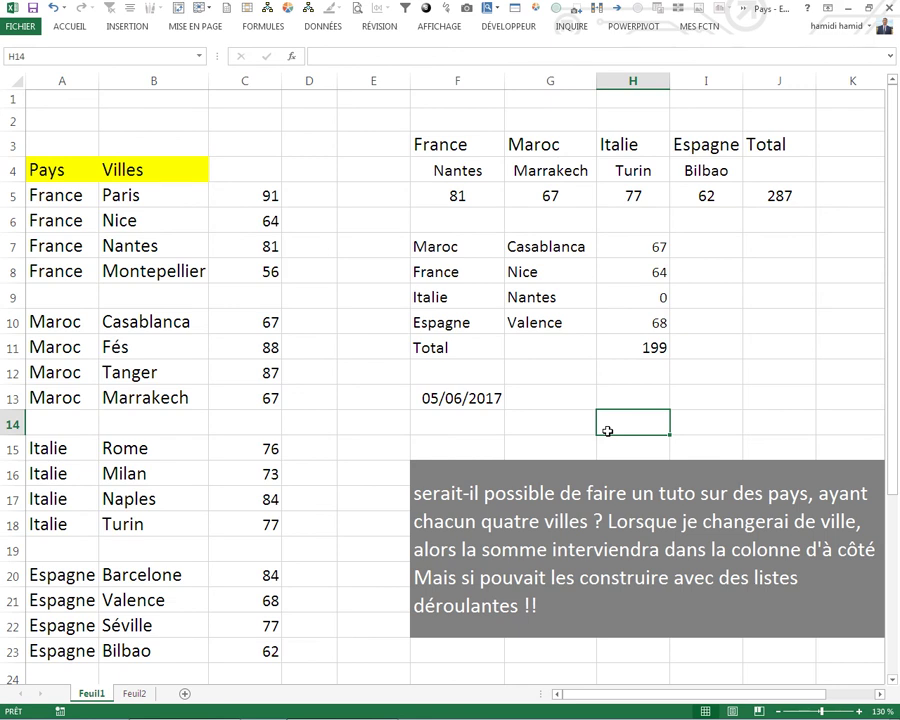
text(sihamidi)
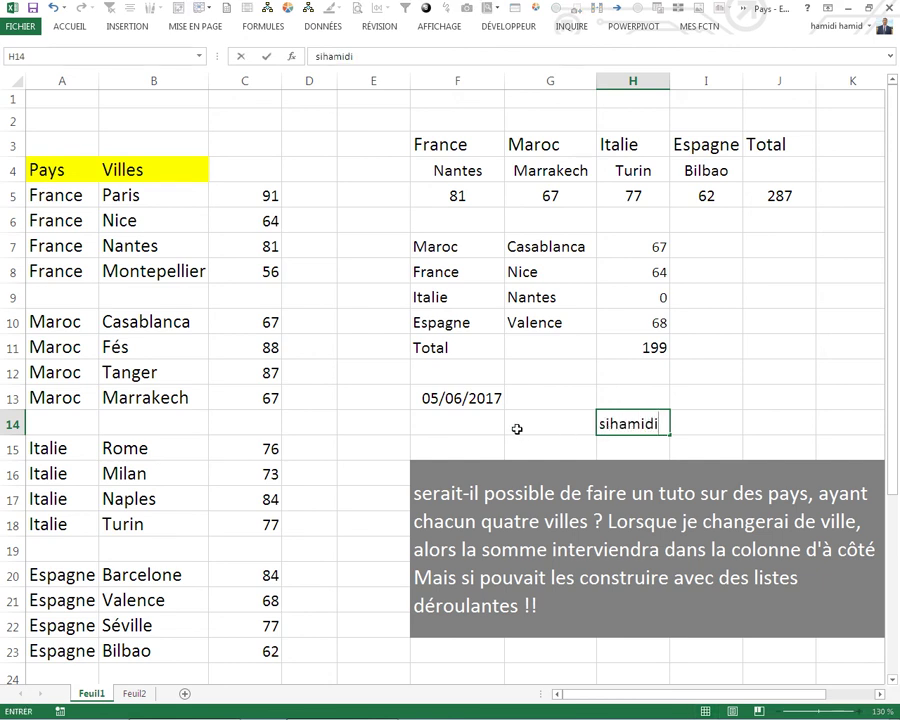